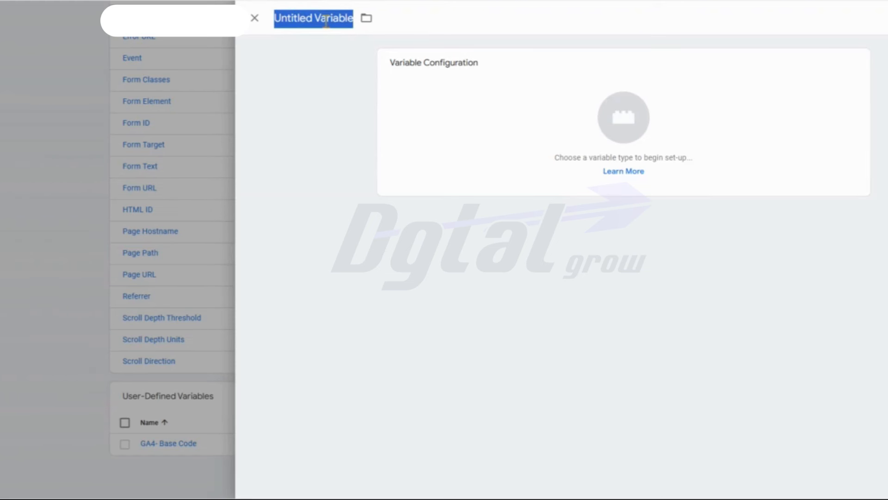
- Name the new variable "DLV - Currency" and set its type to Data Layer Variable
right_click(336, 45)
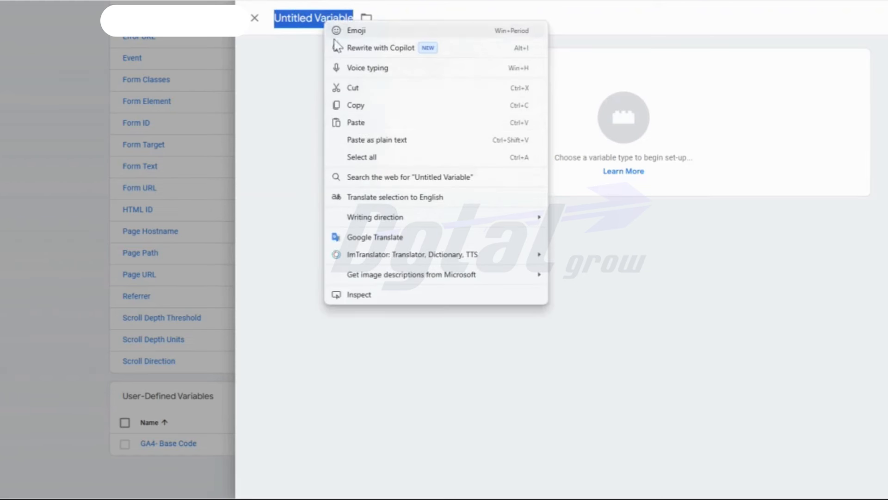
click(356, 122)
click(568, 109)
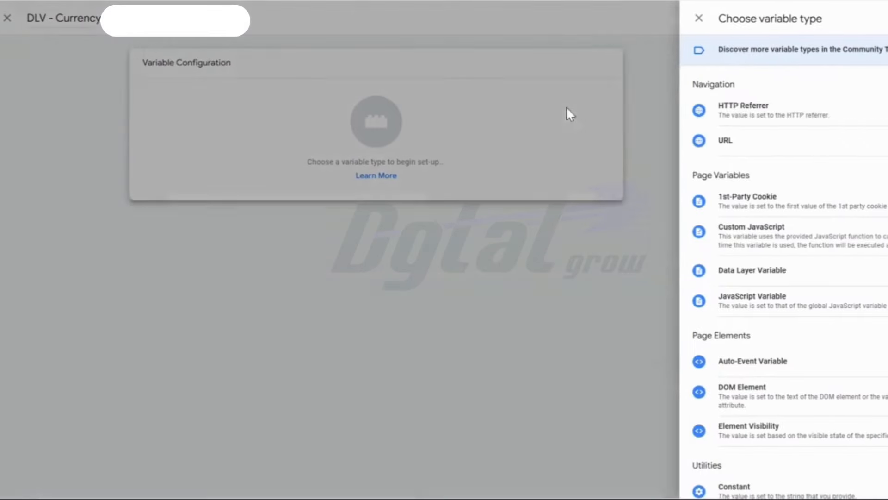
click(754, 272)
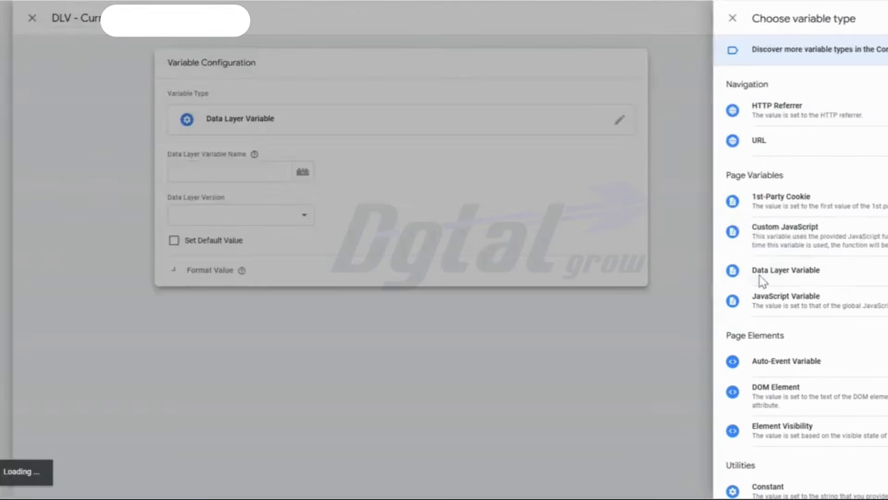
- Set the Data Layer Variable Name to "currency", copied from the table in Google Docs, and save the variable
click(426, 172)
click(731, 1)
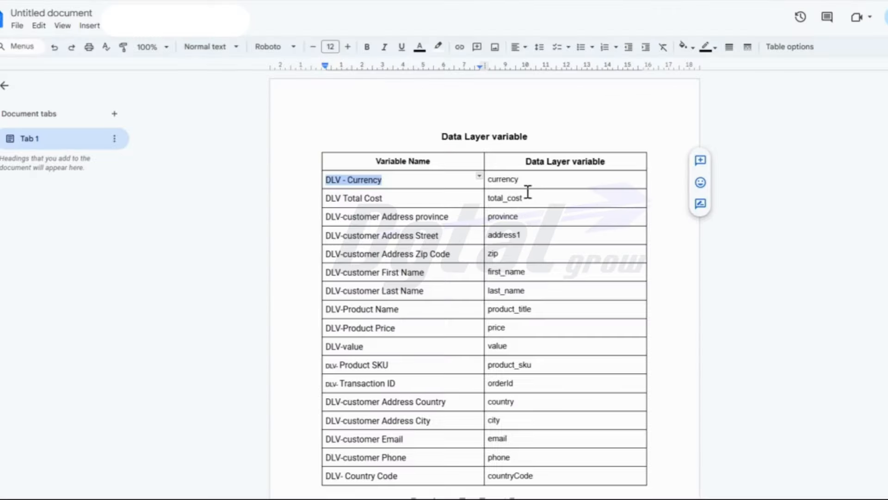
drag(524, 181, 494, 183)
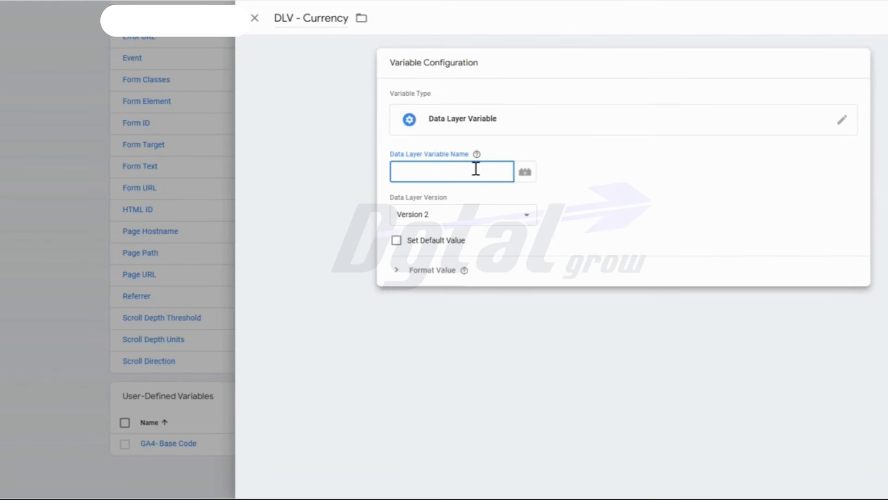
text(currency)
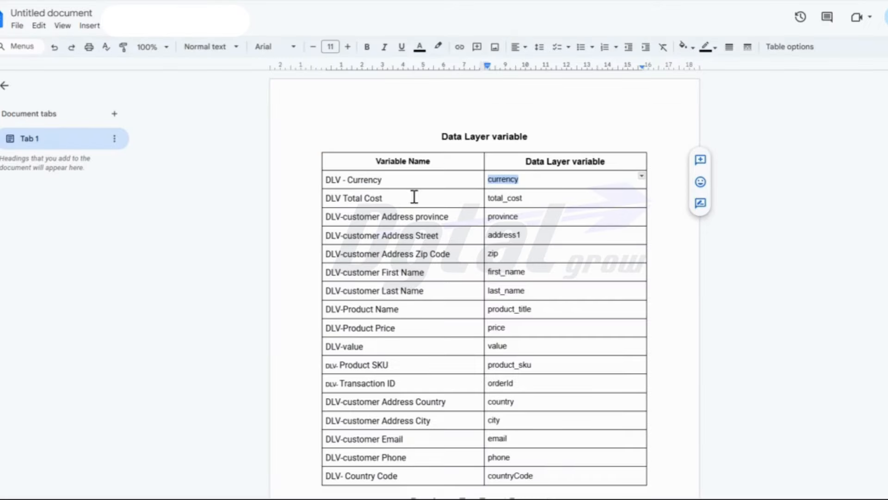
drag(394, 198, 320, 198)
key(ctrl+c)
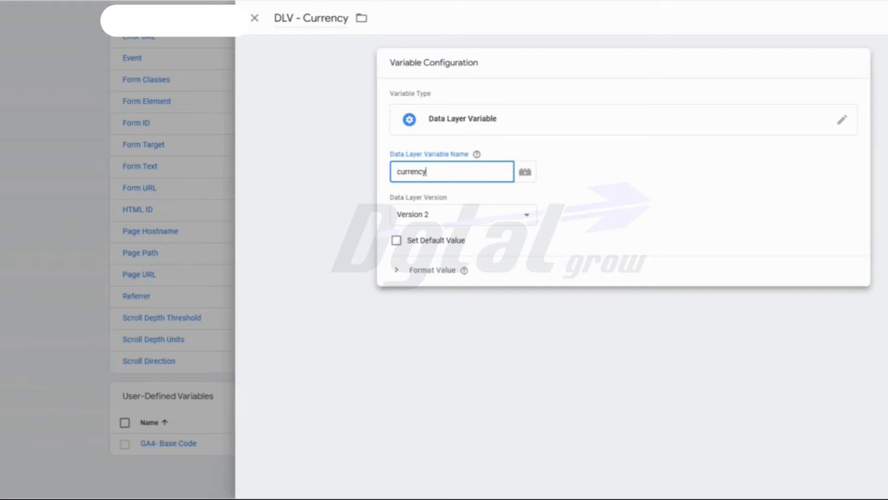
click(335, 192)
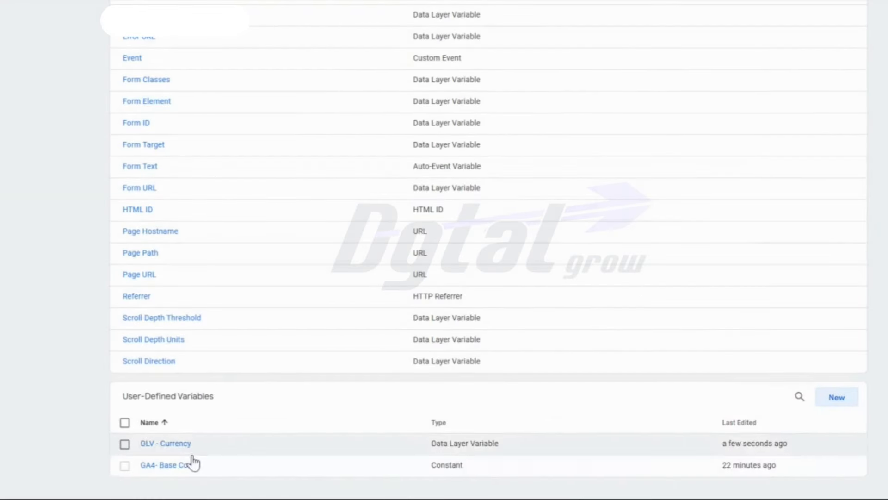
- Create a new user-defined variable named "DLV Total Cost" with the Data Layer Variable type
click(840, 399)
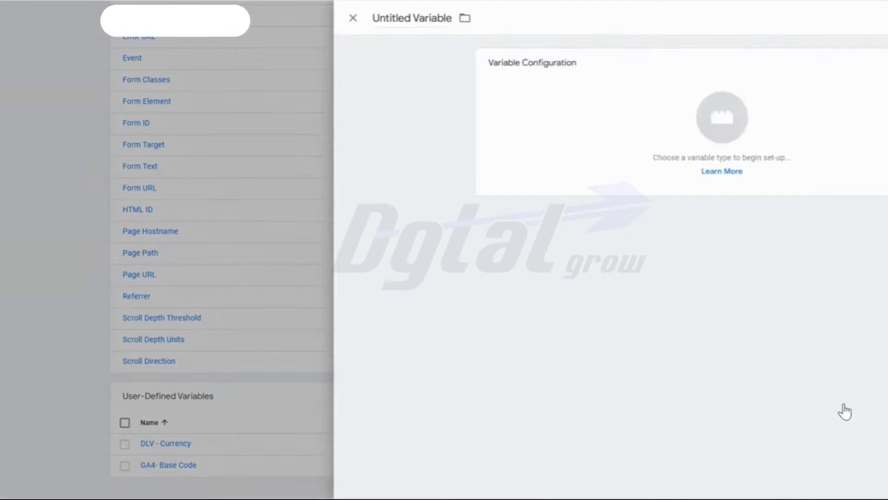
double_click(304, 19)
click(304, 20)
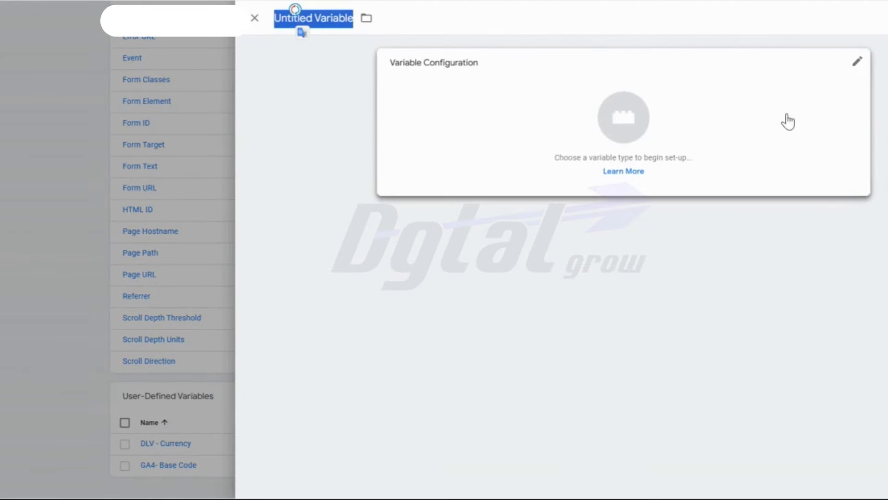
key(ctrl+v)
click(670, 131)
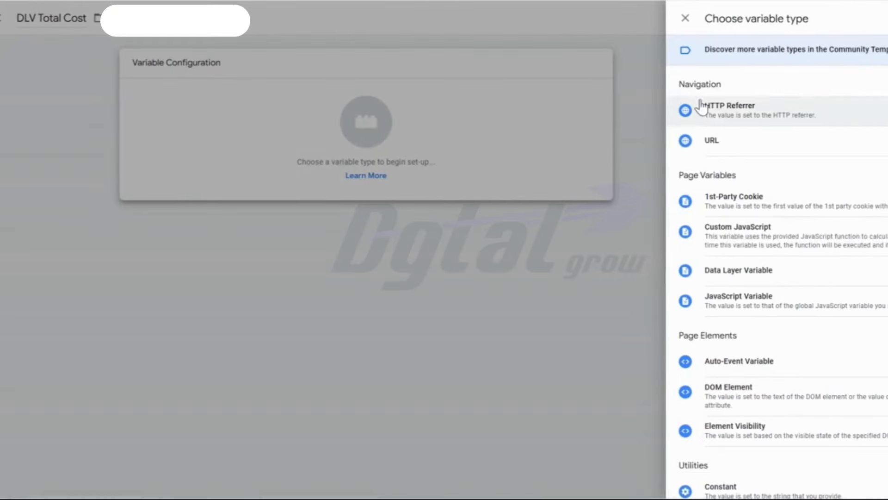
click(746, 270)
- Copy "total_cost" from the Google Docs table into the variable's Data Layer Variable Name and save it
key(alt+Tab)
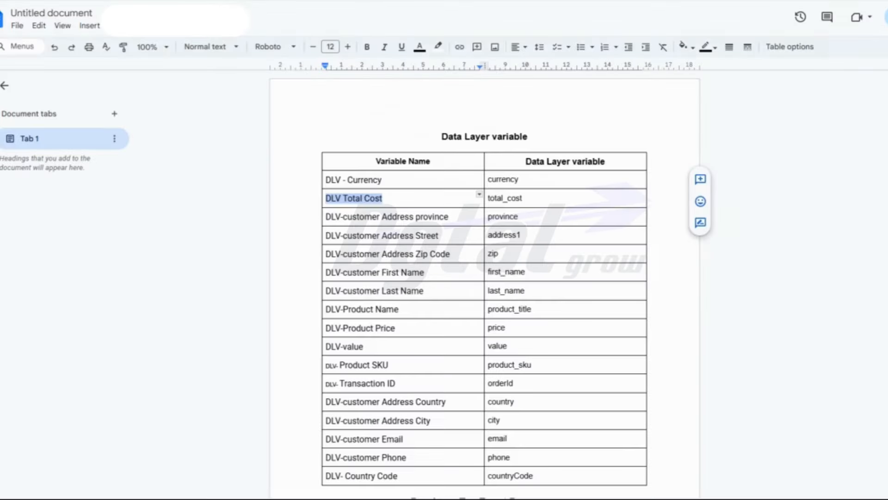
triple_click(537, 196)
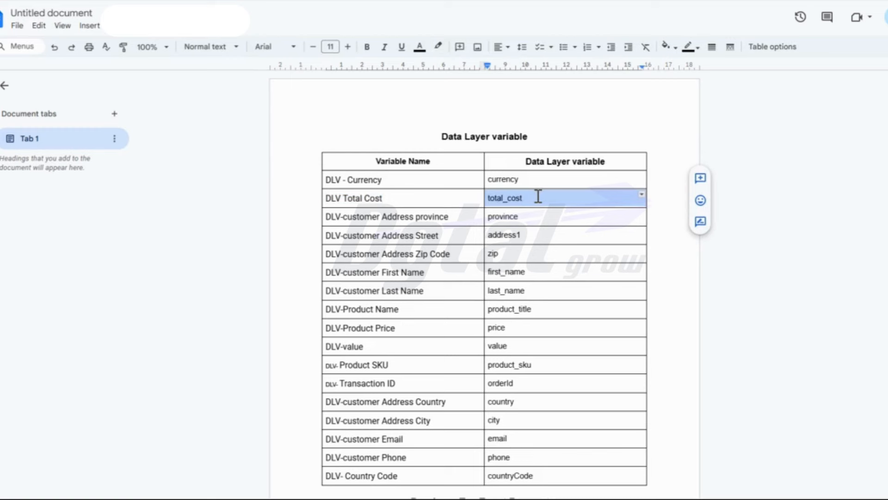
triple_click(515, 195)
double_click(515, 198)
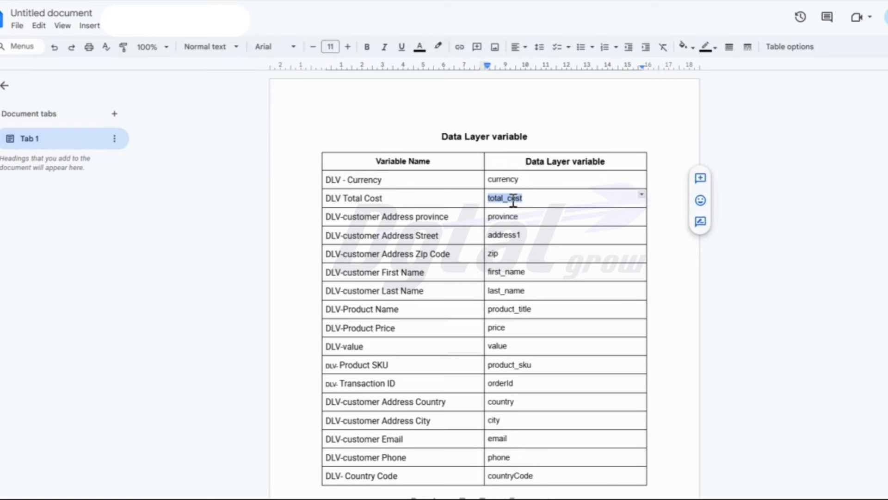
key(alt+Tab)
click(478, 172)
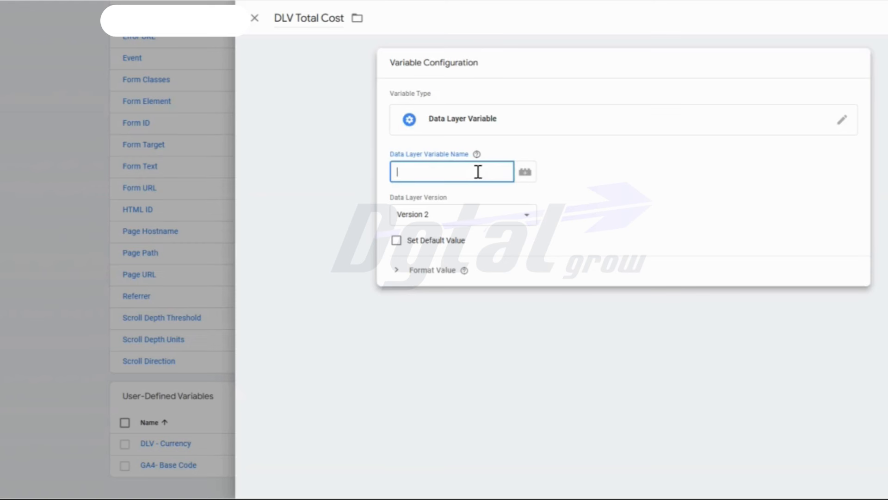
click(885, 17)
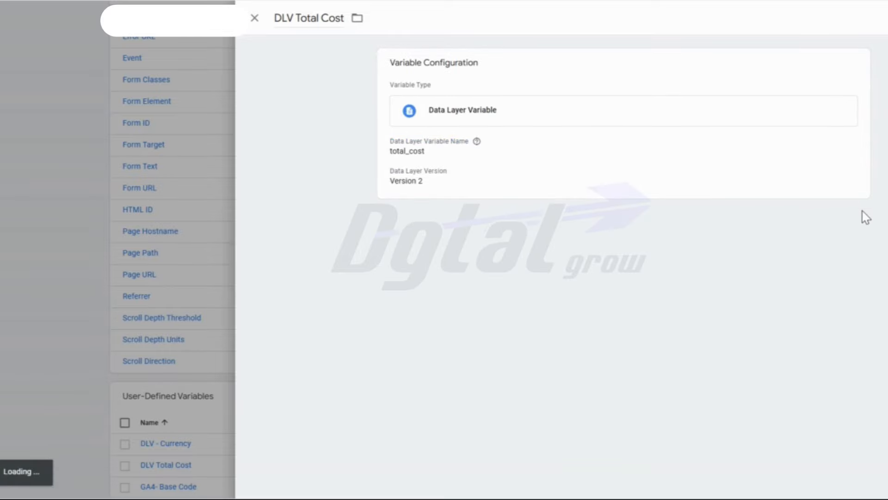
- Create a Data Layer Variable named "DLV-customer Address province", copying the name from the Google Docs table
scroll(805, 234, down, 1)
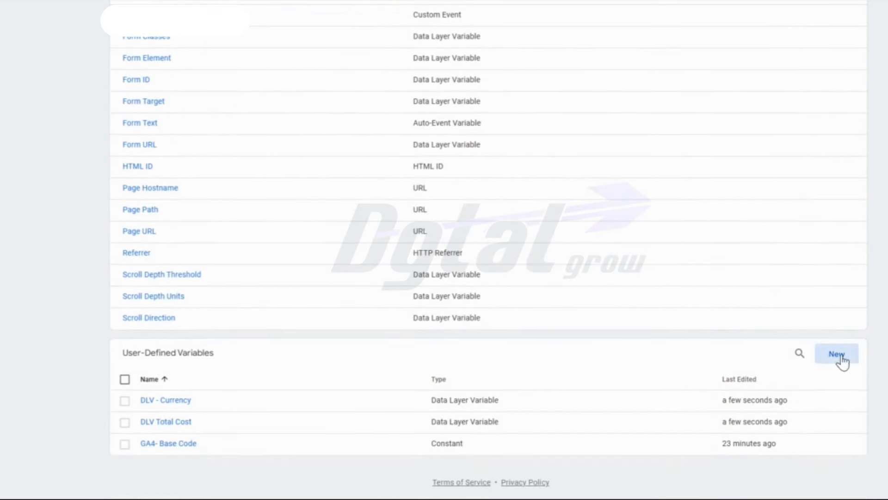
click(841, 356)
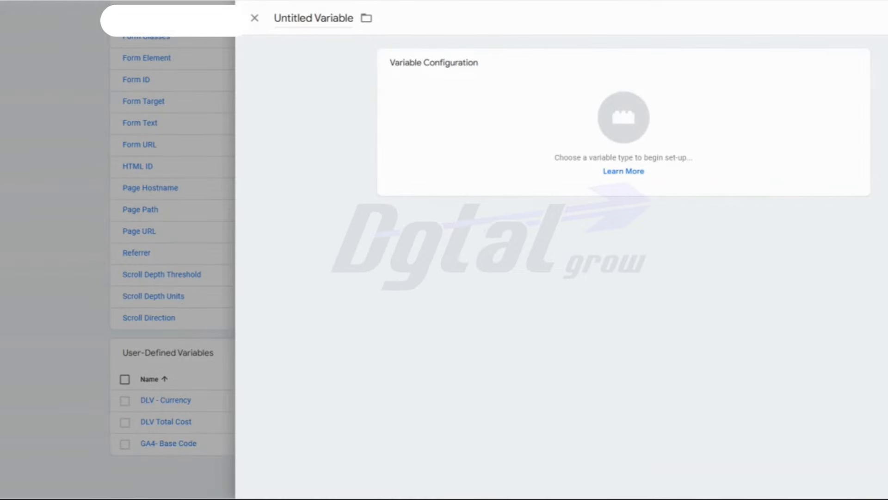
key(alt+Tab)
click(401, 214)
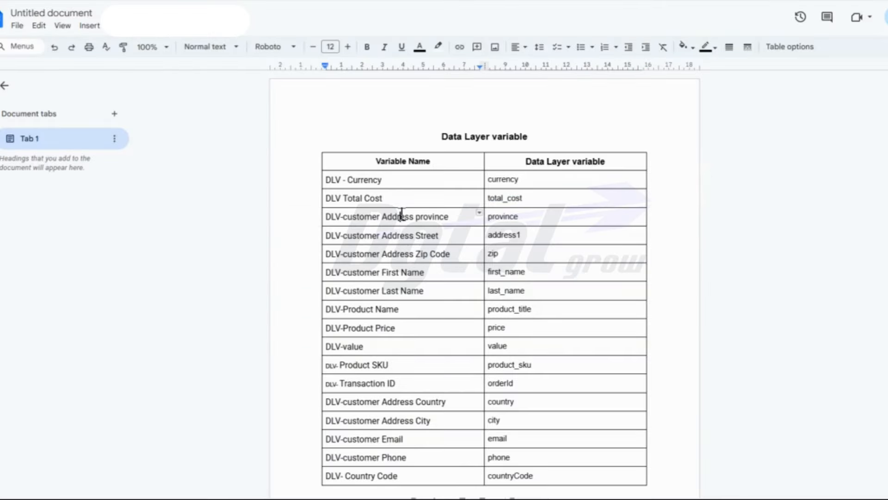
triple_click(400, 214)
click(446, 216)
drag(374, 221, 326, 221)
key(ctrl+c)
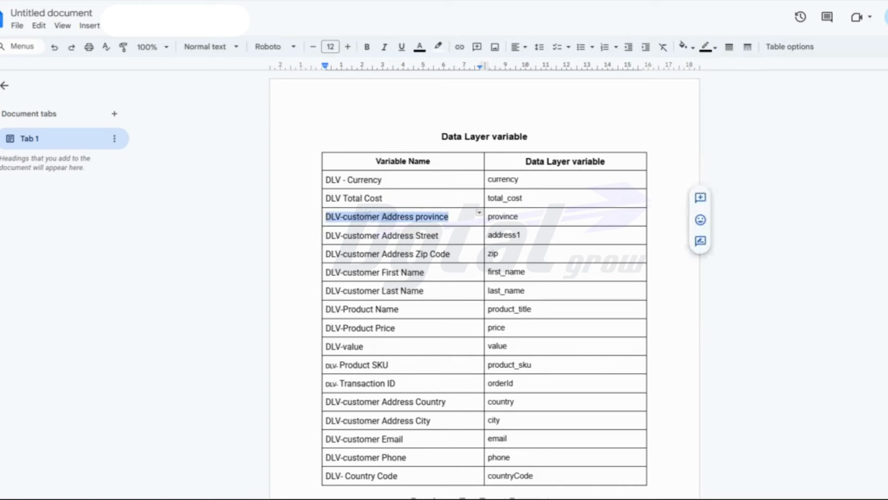
key(ctrl+Tab)
triple_click(318, 18)
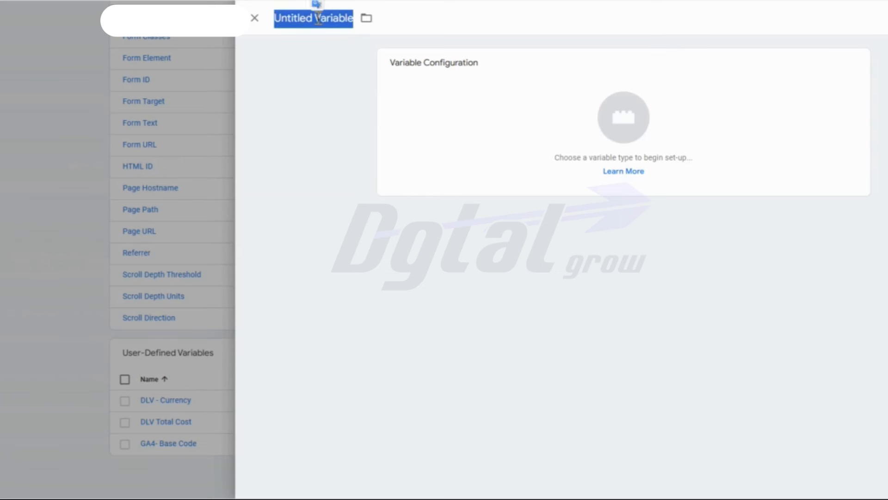
key(ctrl+v)
click(614, 132)
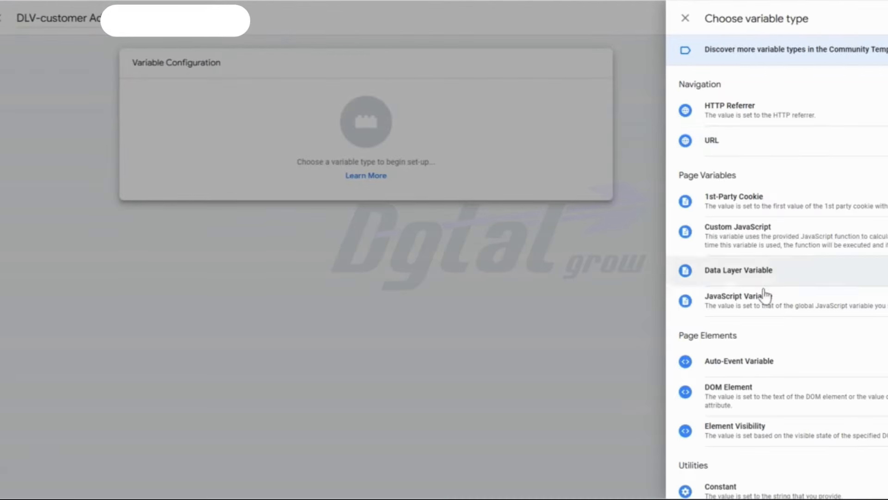
click(737, 269)
- Copy "province" from the Google Docs table into the variable's Data Layer Variable Name and save it
key(ctrl+Tab)
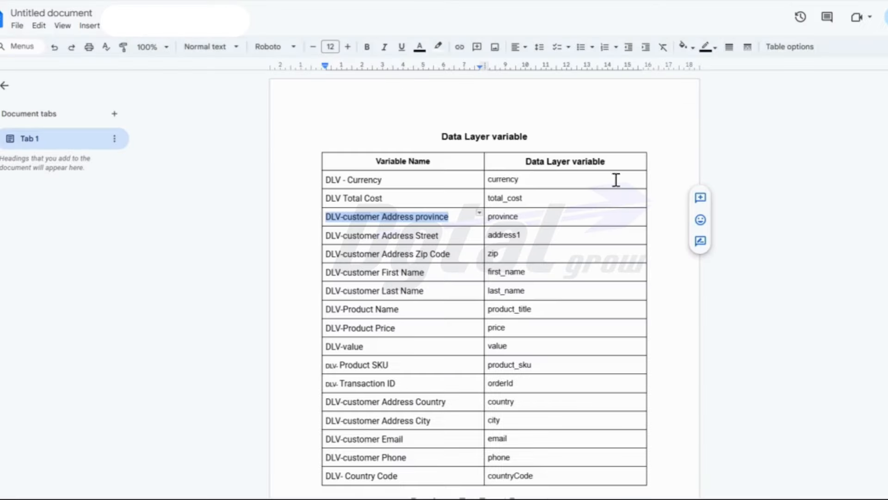
double_click(508, 216)
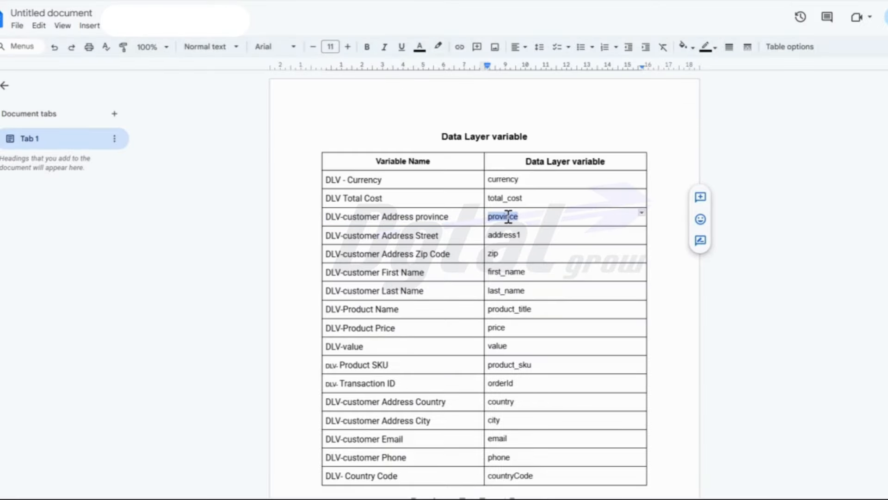
key(ctrl+shift+Tab)
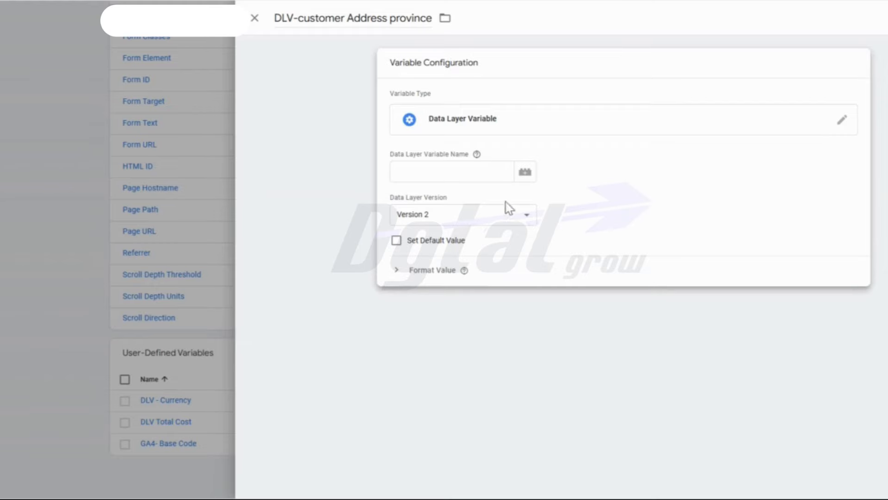
click(456, 168)
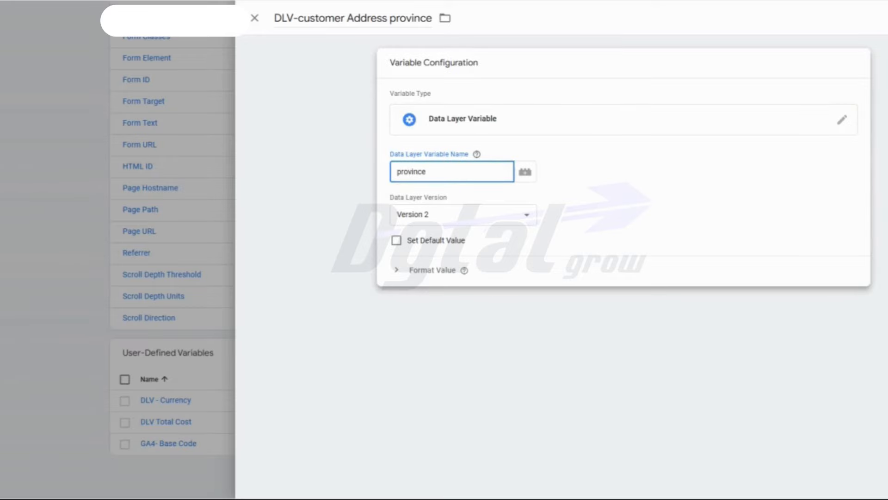
click(886, 19)
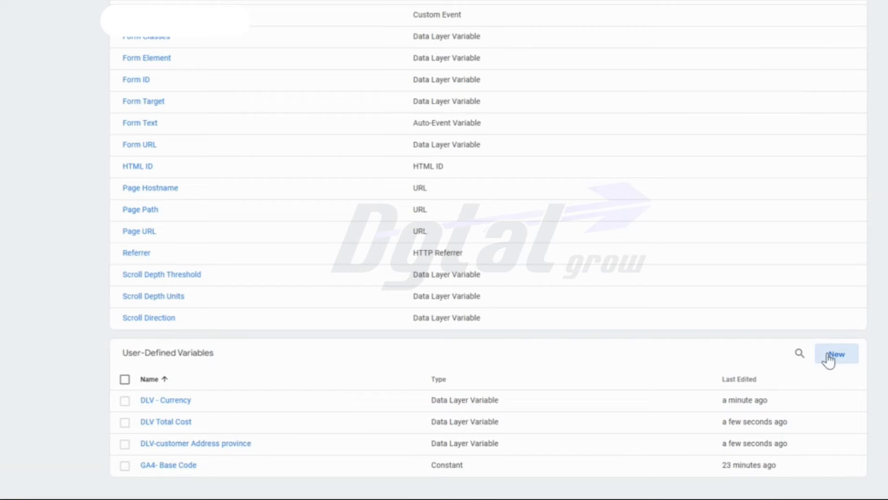
- Create a Data Layer Variable named "DLV-customer Address Street", copying the name from the Google Docs table
click(824, 359)
click(833, 1)
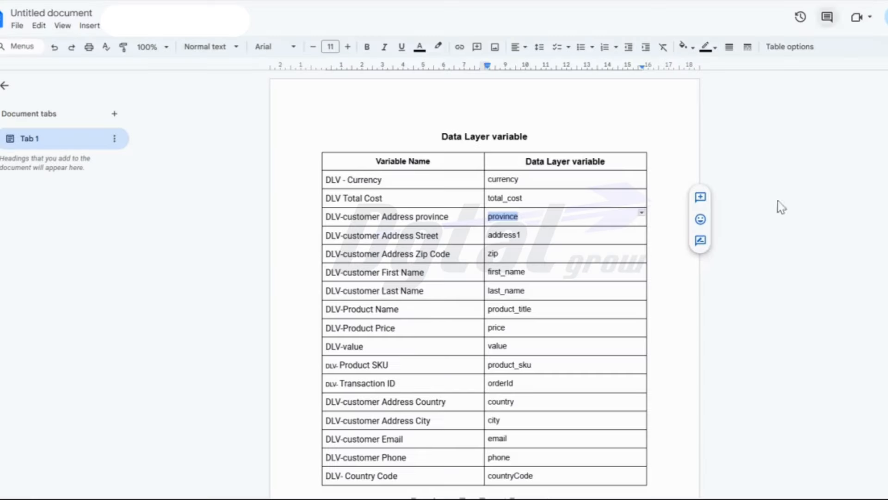
drag(447, 235, 338, 238)
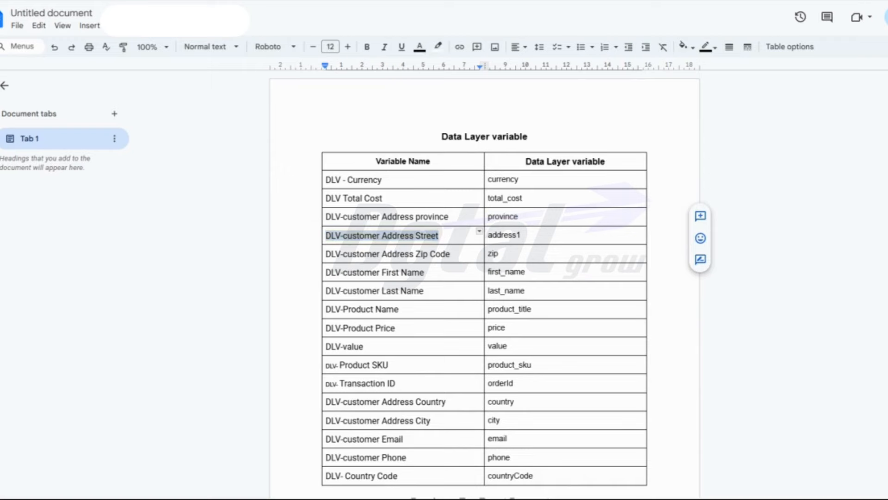
click(661, 1)
triple_click(305, 19)
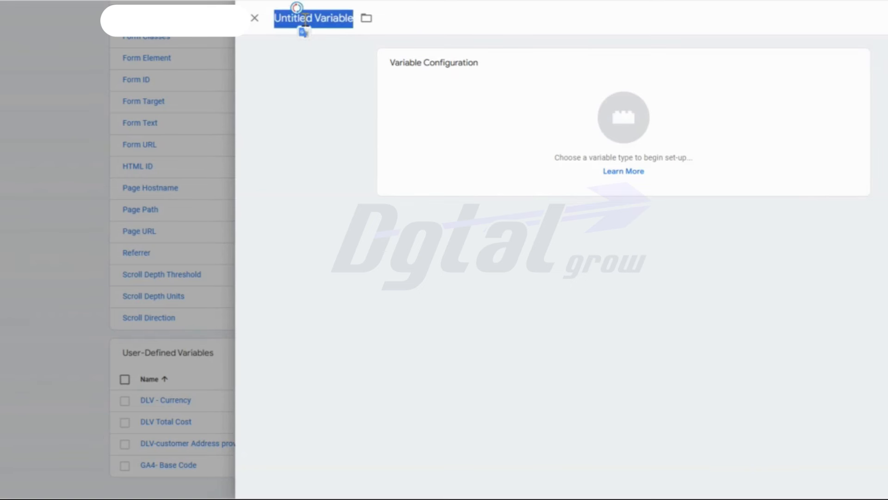
text(DLV-customer Address Street)
click(486, 83)
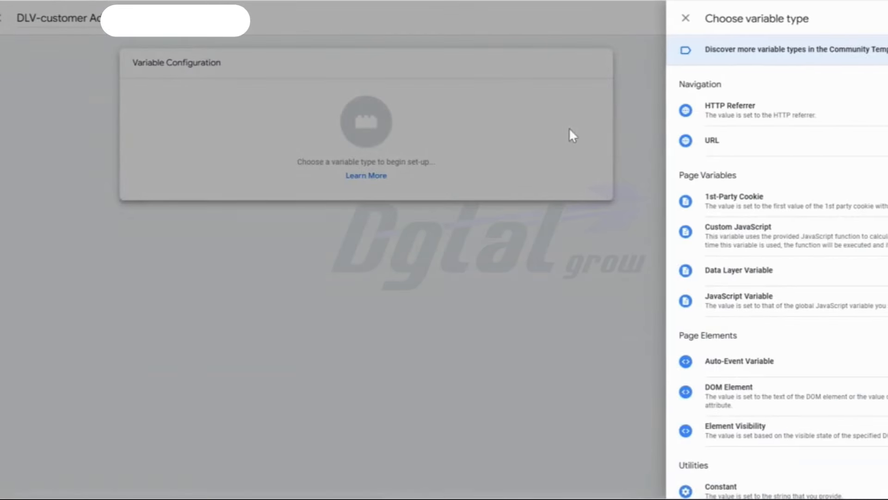
click(721, 267)
- Copy "address1" from the Google Docs table into the variable's Data Layer Variable Name and save it
click(556, 1)
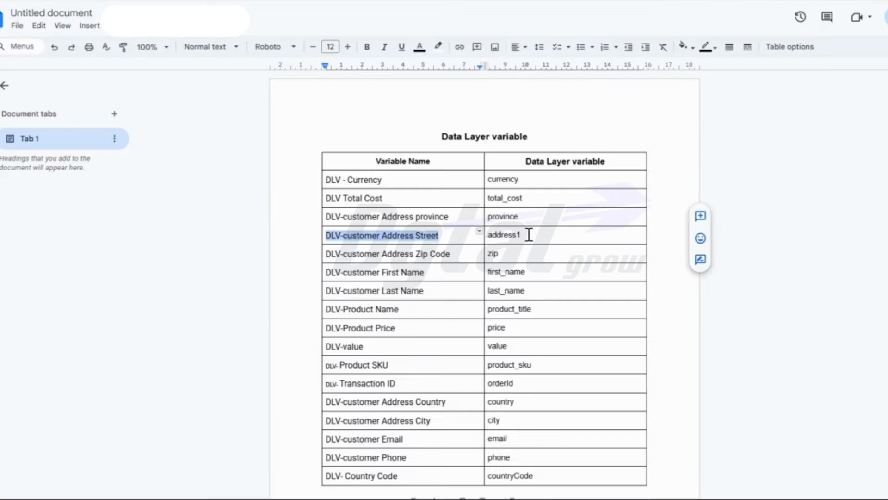
drag(529, 234, 491, 235)
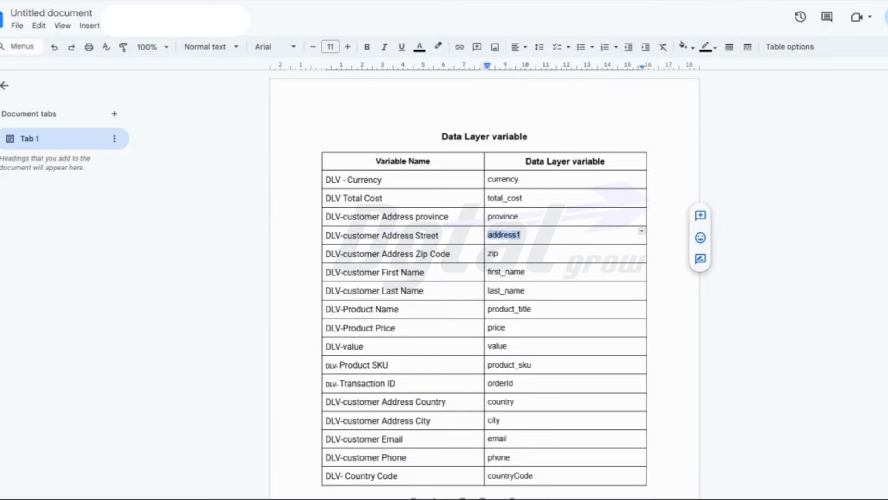
click(463, 1)
click(439, 167)
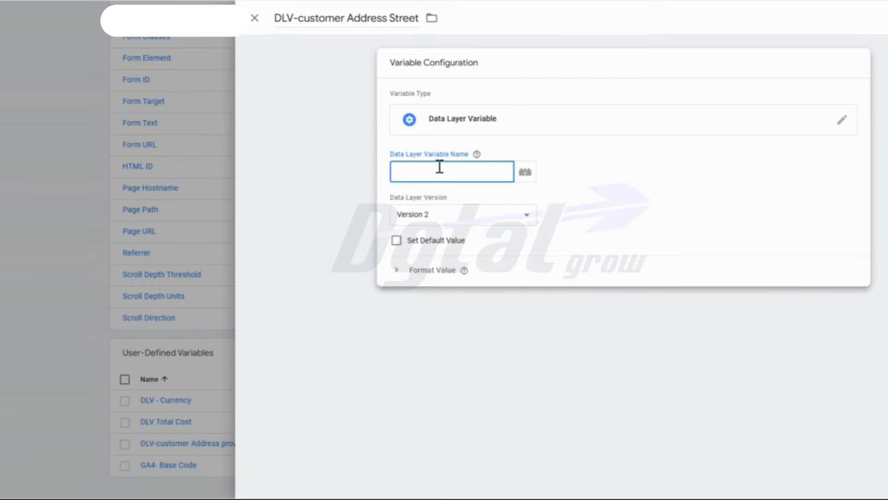
click(887, 18)
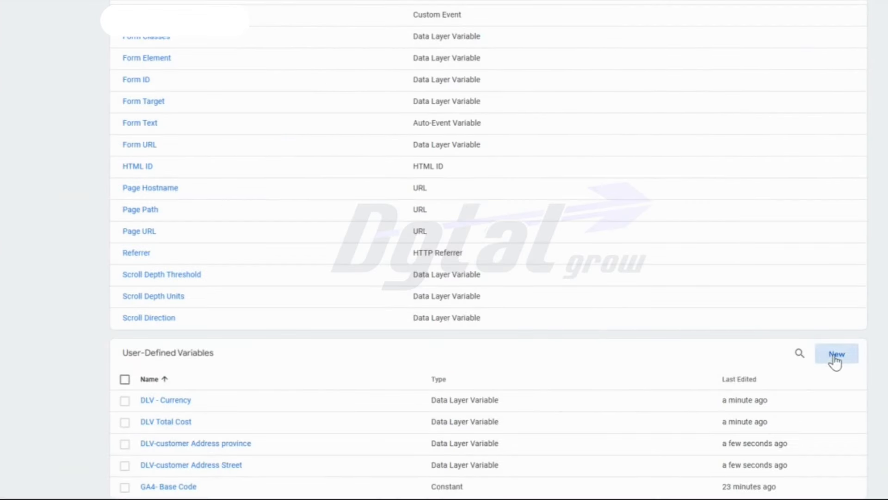
- Create a Data Layer Variable named "DLV-customer Address Zip Code", copying the name from the Google Docs table
click(832, 362)
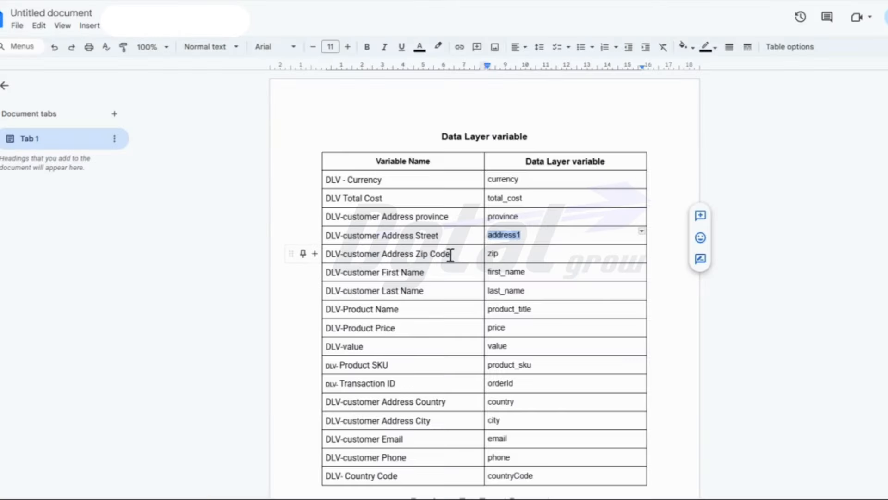
drag(452, 254, 328, 252)
key(ctrl+c)
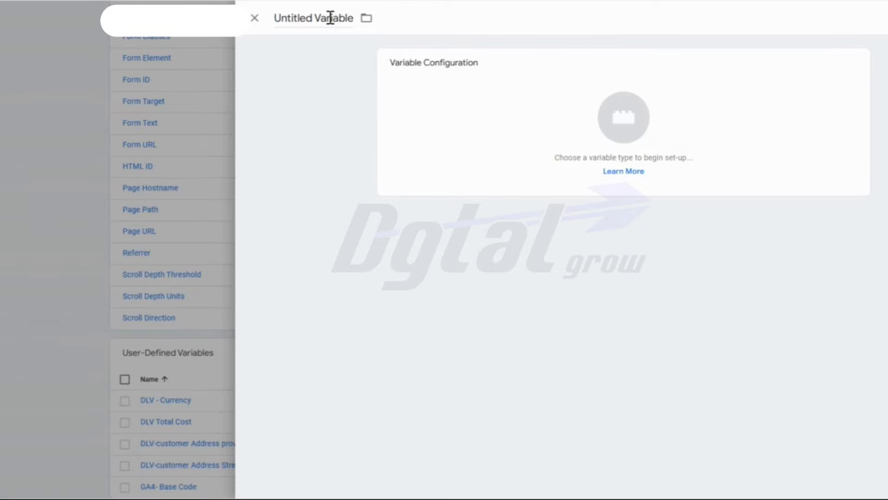
triple_click(329, 18)
key(ctrl+v)
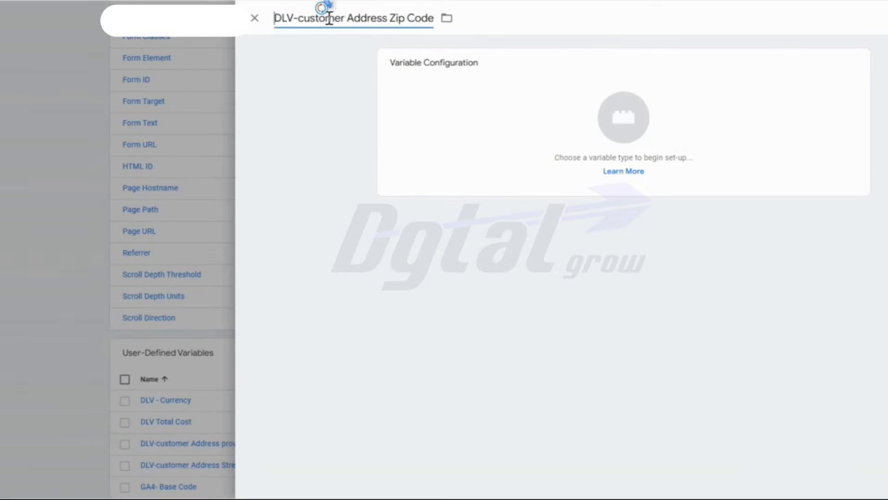
click(580, 114)
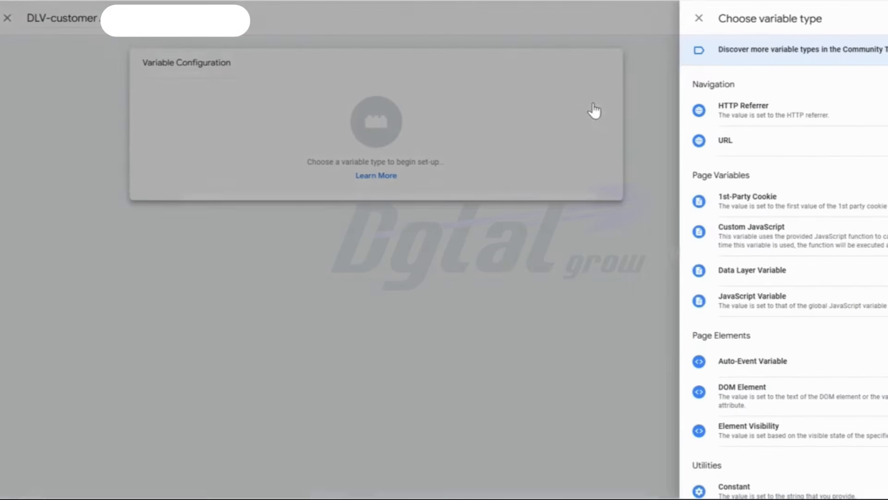
click(755, 275)
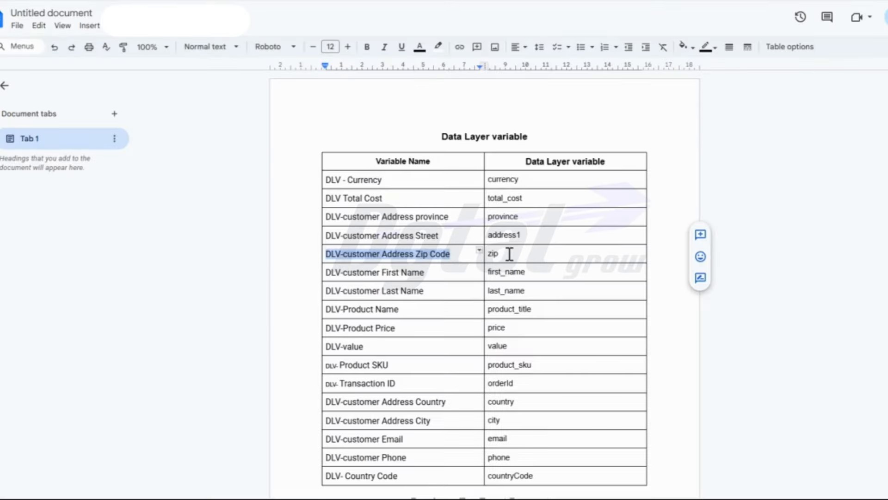
- Copy "zip" from the Google Docs table into the variable's Data Layer Variable Name and save it
click(493, 257)
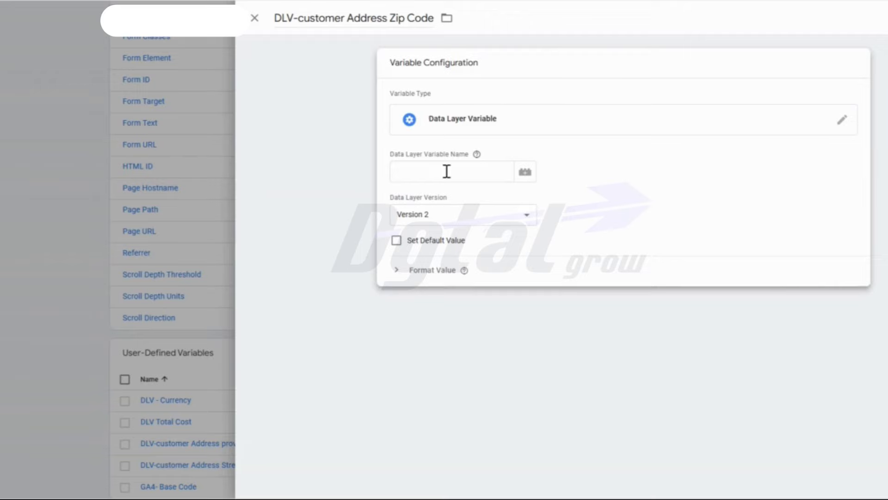
click(446, 172)
text(zip)
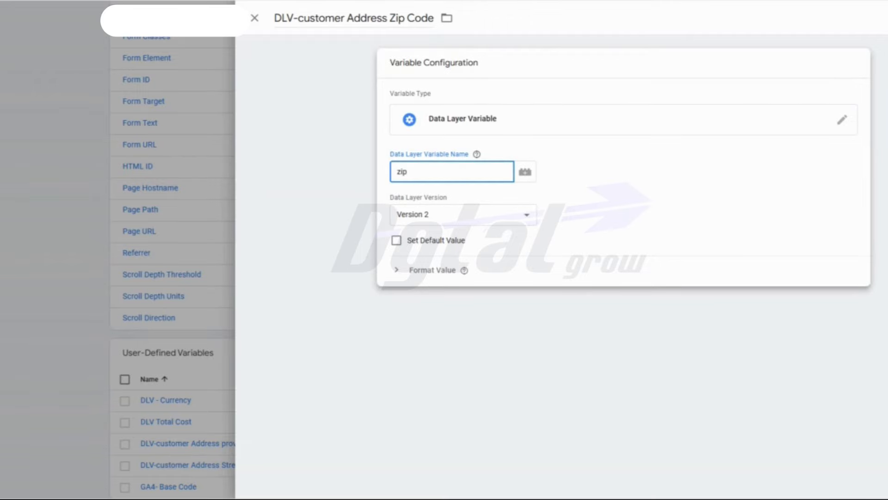
click(886, 18)
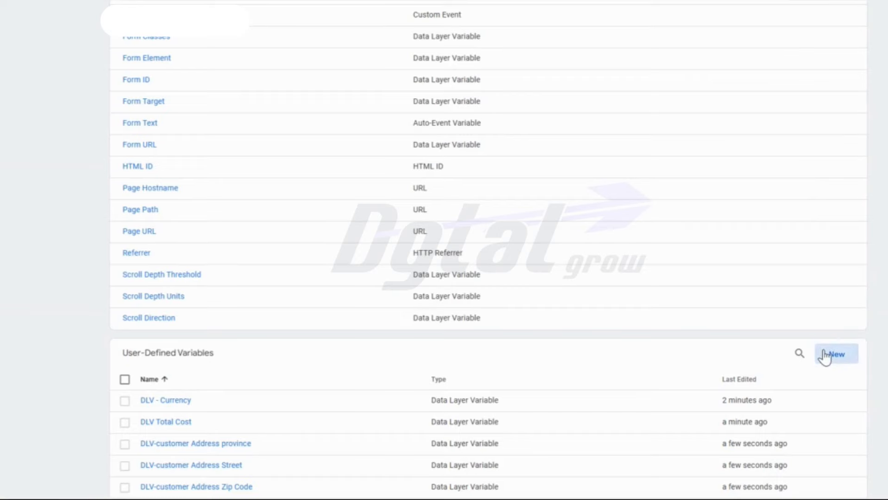
- Start a new user-defined variable named "DLV-customer First Name", copying the name from the Google Docs table, and open its type selection
click(825, 356)
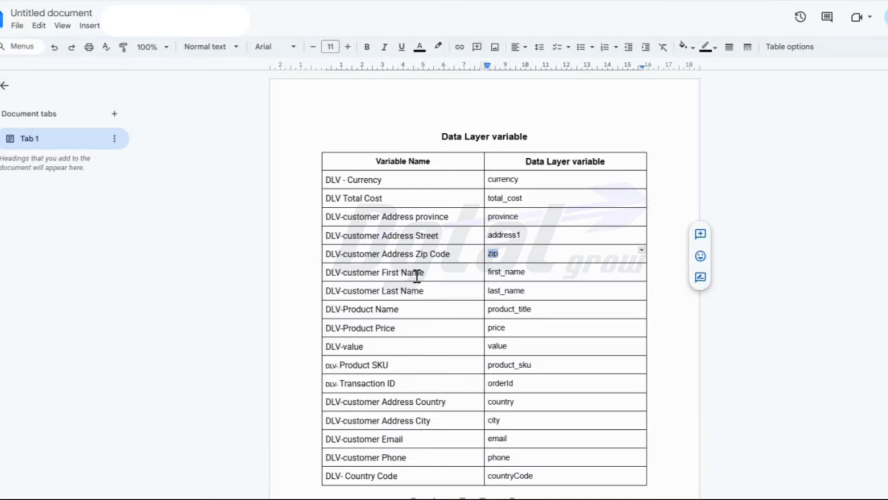
drag(417, 276, 326, 273)
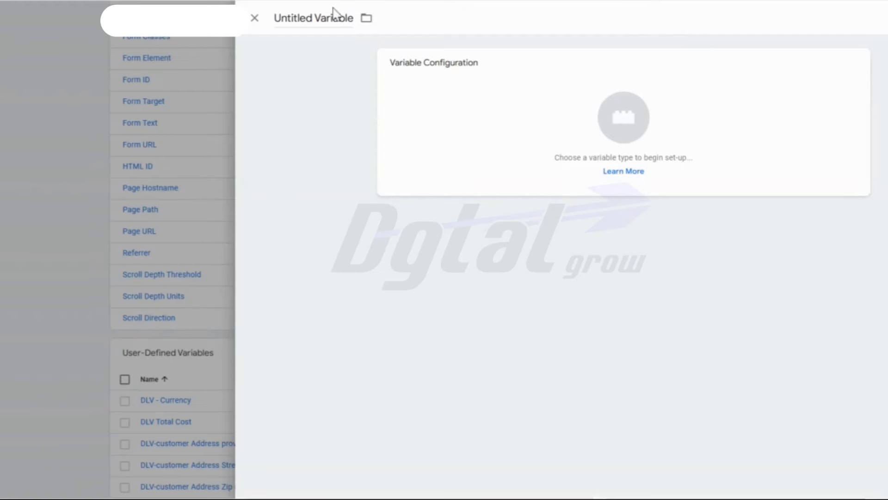
triple_click(329, 18)
text(DLV-customer First Name)
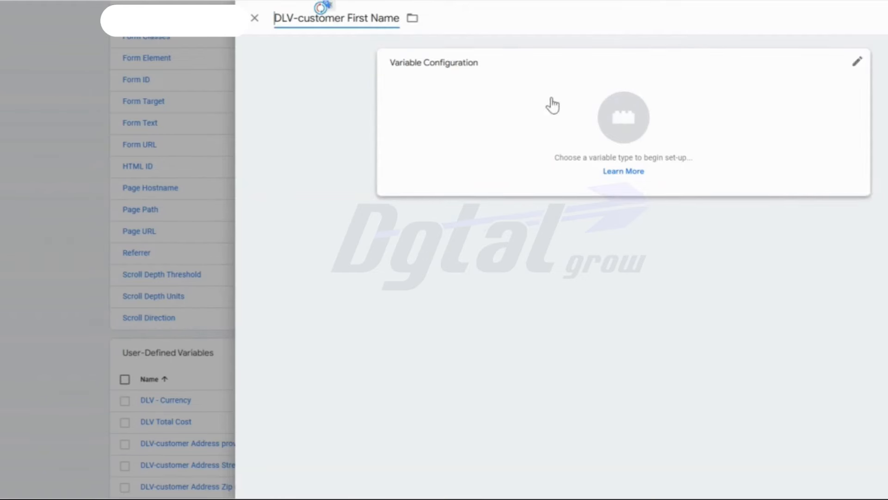
click(553, 106)
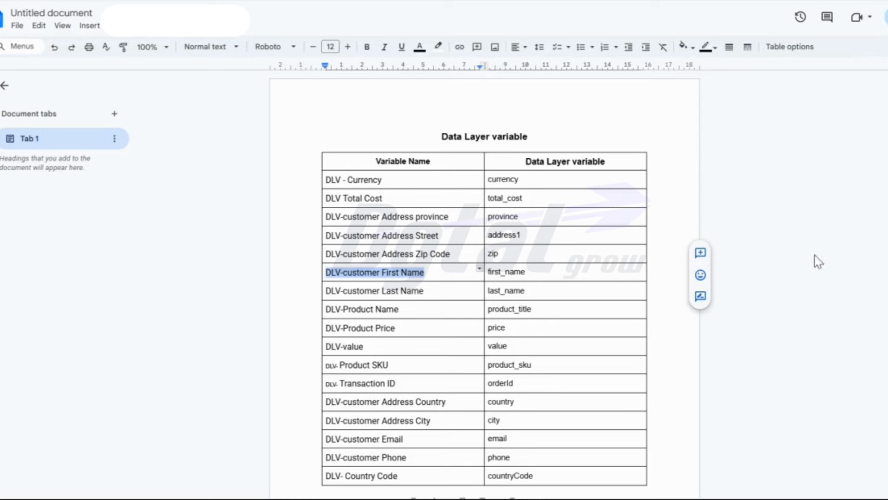
- Set the type to Data Layer Variable, copy "first_name" from the Google Docs table into its Data Layer Variable Name and save it
double_click(523, 273)
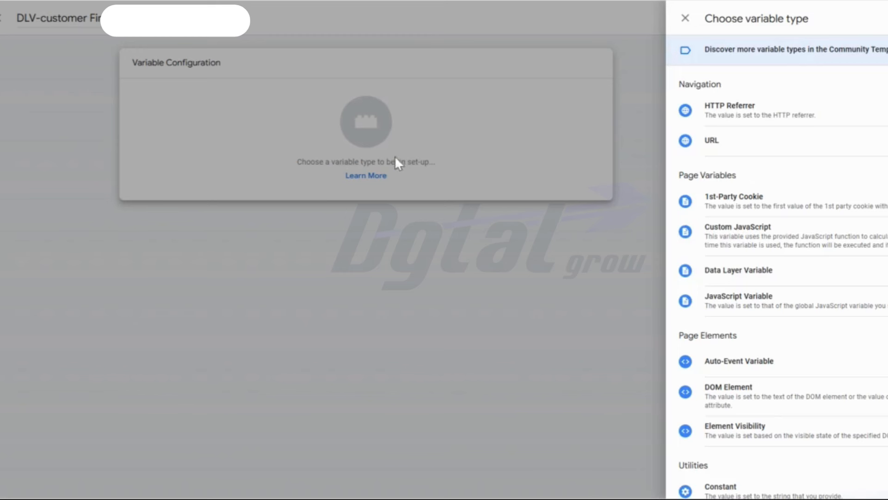
click(739, 271)
click(445, 172)
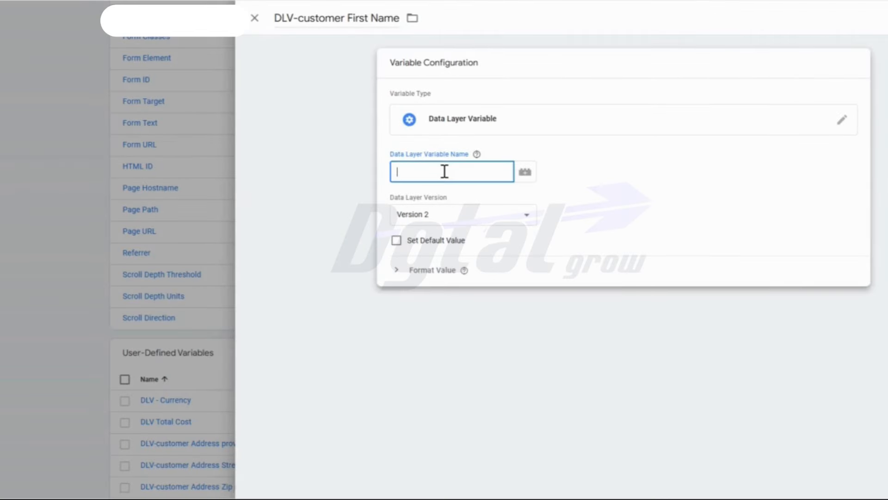
text(first_name)
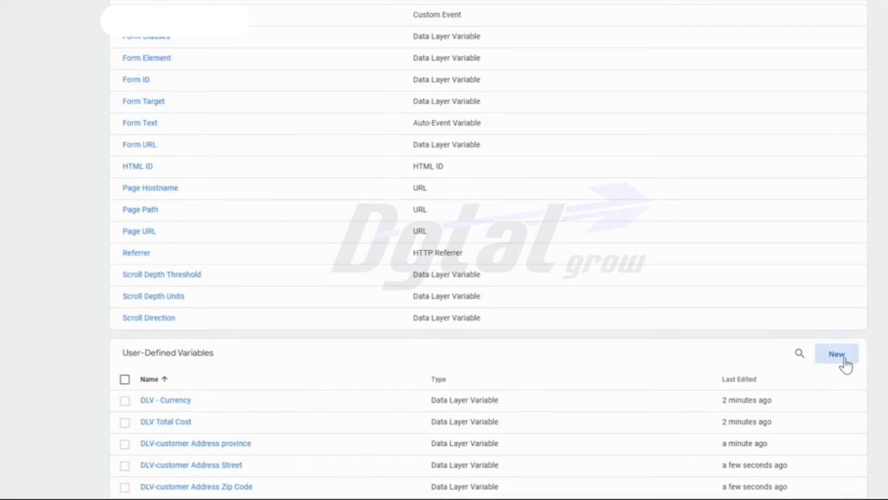
- Create a Data Layer Variable named "DLV-customer Last Name", copying the name from the Google Docs table
click(836, 354)
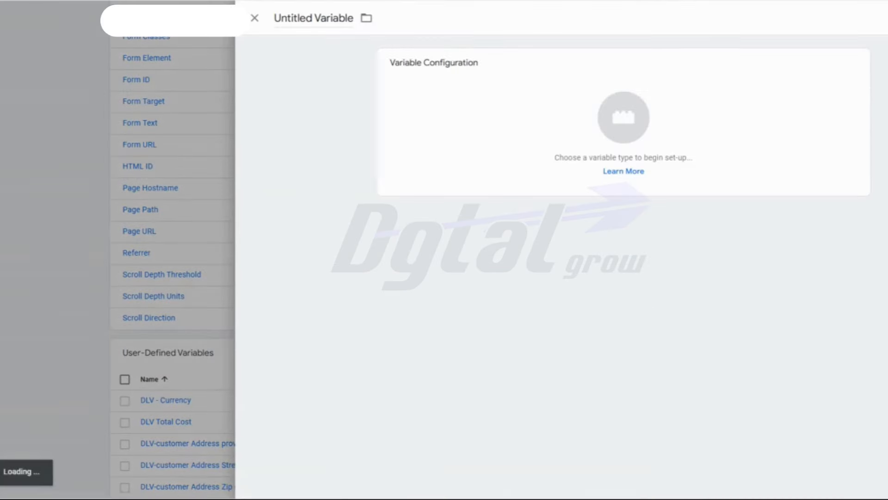
key(alt+Tab)
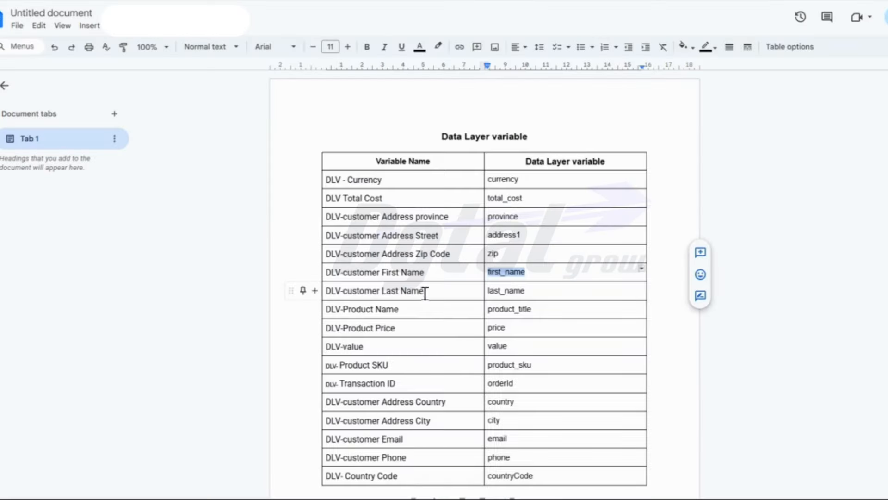
drag(424, 290, 326, 294)
key(ctrl+c)
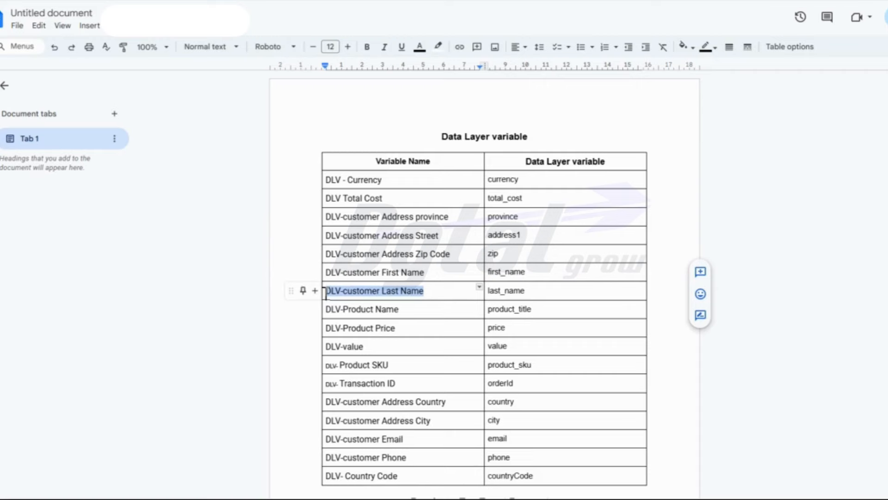
key(alt+Tab)
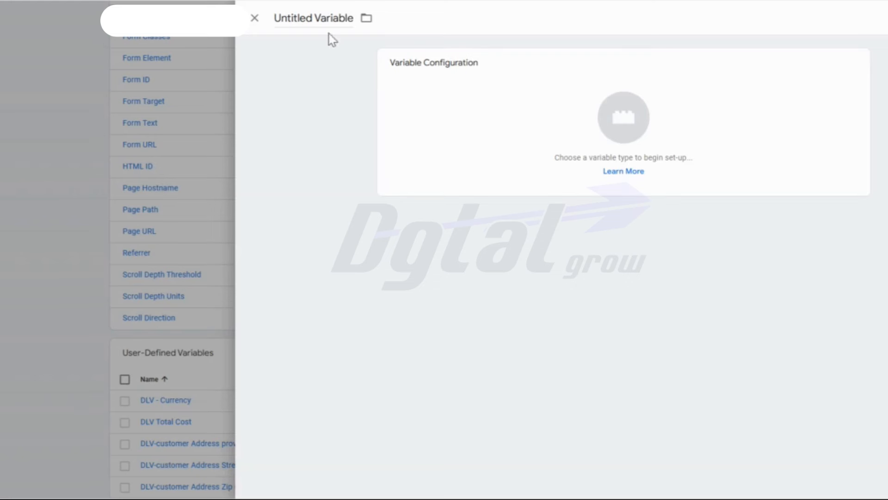
click(327, 18)
key(ctrl+v)
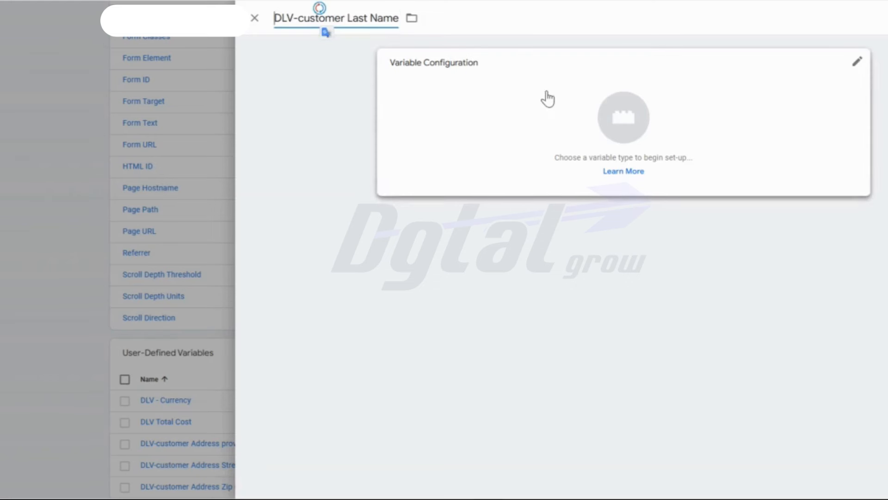
click(557, 113)
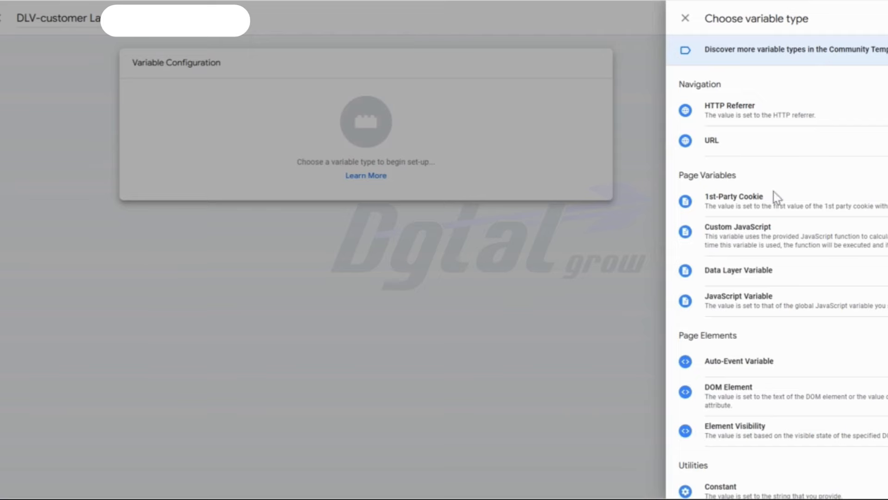
click(738, 273)
- Copy "last_name" from the Google Docs table into the variable's Data Layer Variable Name and save it
key(alt+Tab)
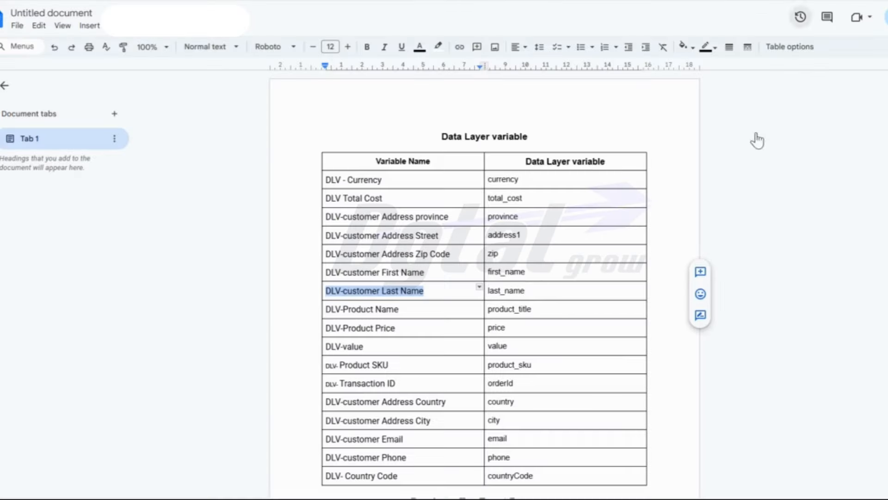
drag(527, 290, 487, 291)
key(ctrl+c)
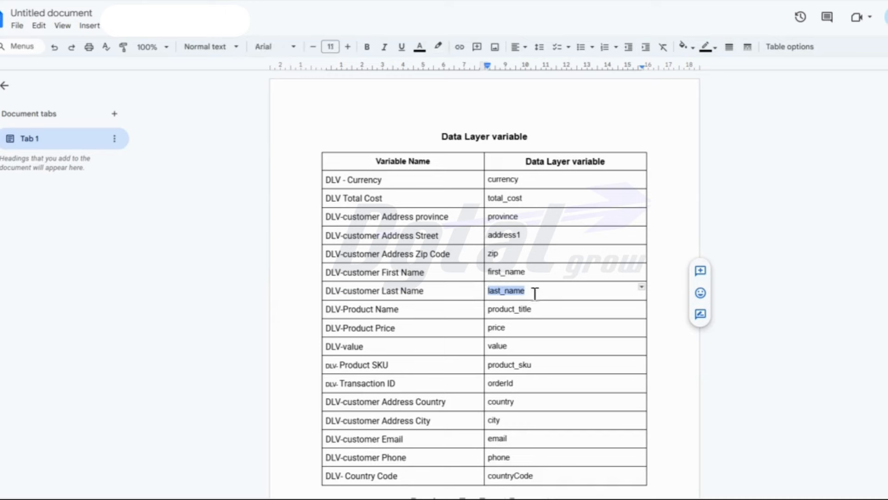
key(alt+Tab)
click(466, 170)
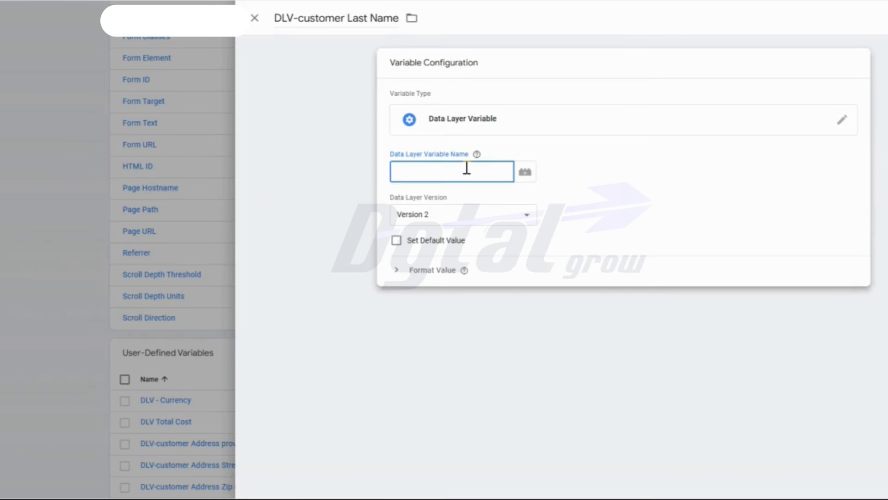
key(ctrl+v)
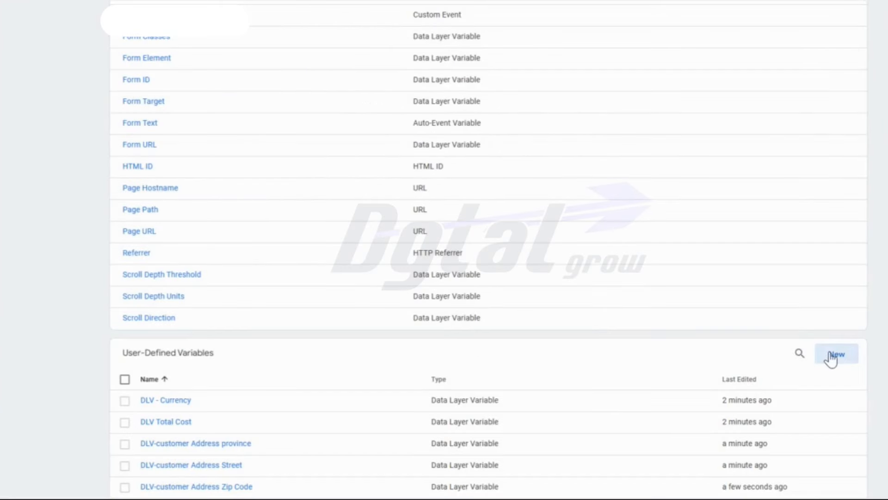
- Create a Data Layer Variable named "DLV-Product Name", copying the name from the Google Docs table
click(834, 358)
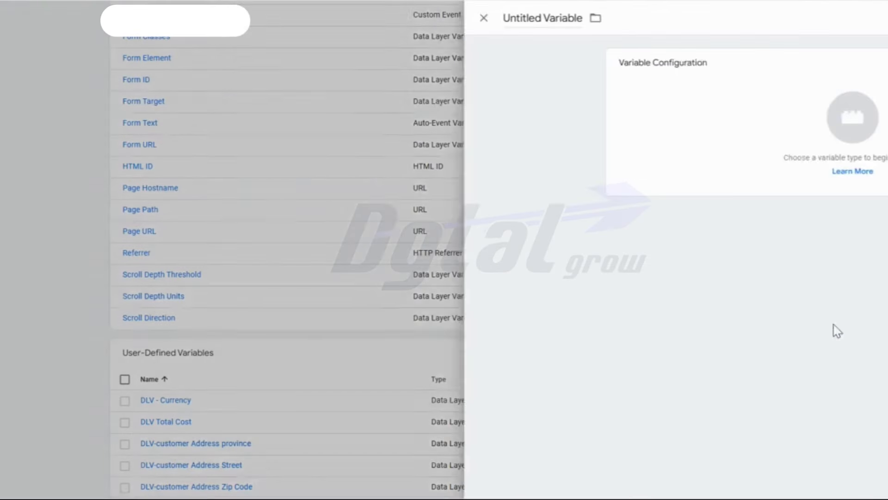
key(ctrl+Tab)
drag(408, 312, 325, 310)
key(ctrl+c)
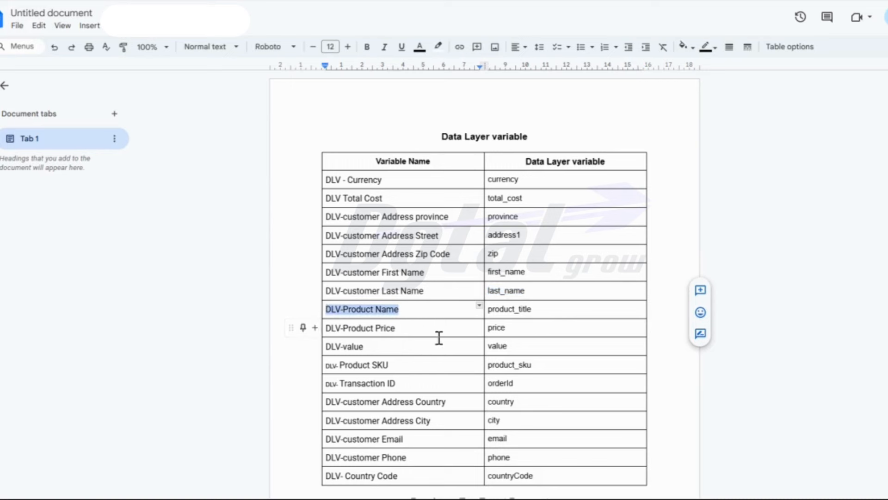
key(ctrl+Tab)
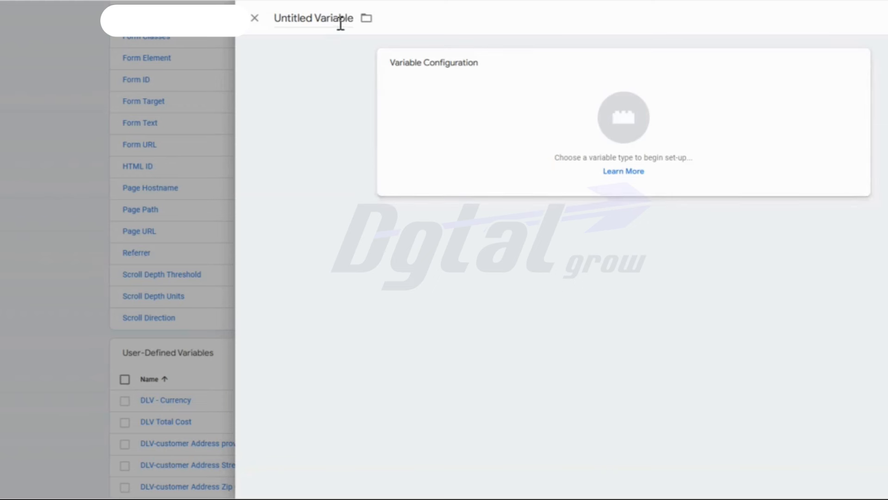
click(341, 21)
key(ctrl+v)
click(519, 126)
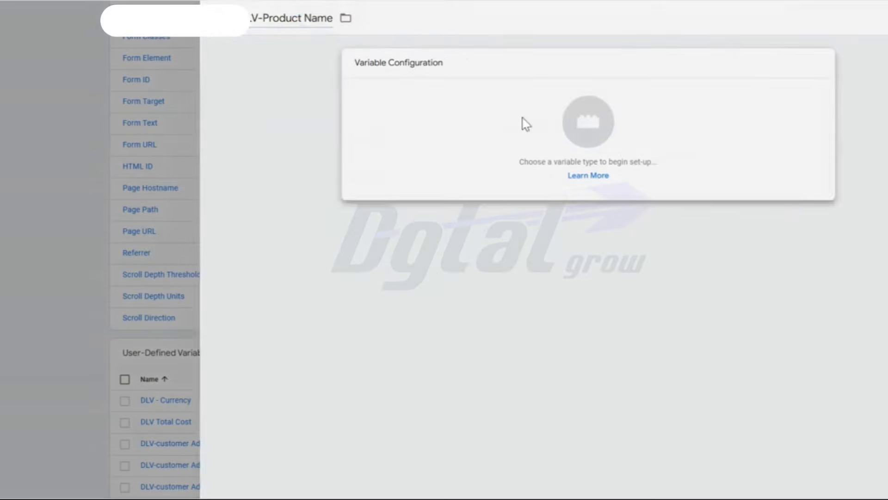
click(764, 271)
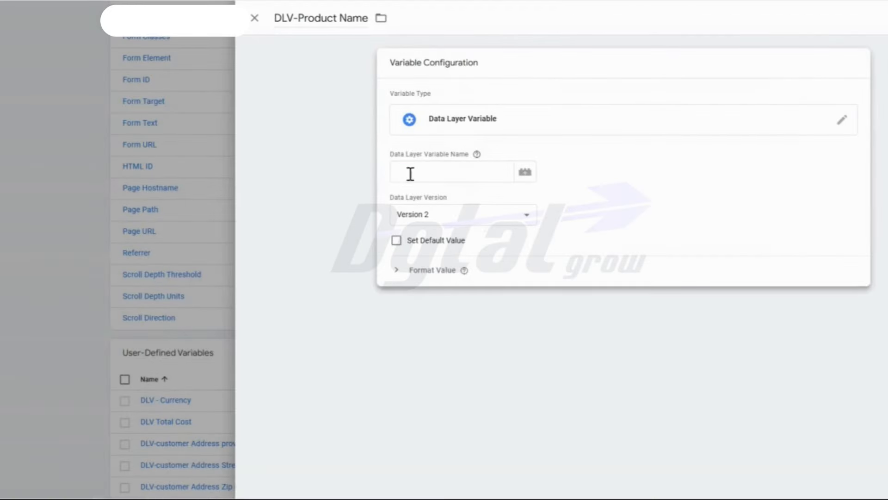
- Copy "product_title" from the Google Docs table into the variable's Data Layer Variable Name and save it
click(410, 174)
key(ctrl+shift+Tab)
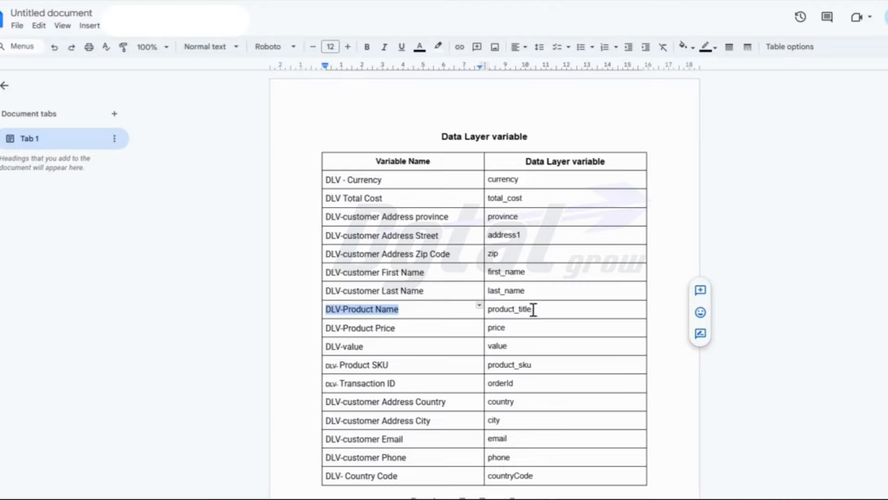
drag(533, 309, 489, 309)
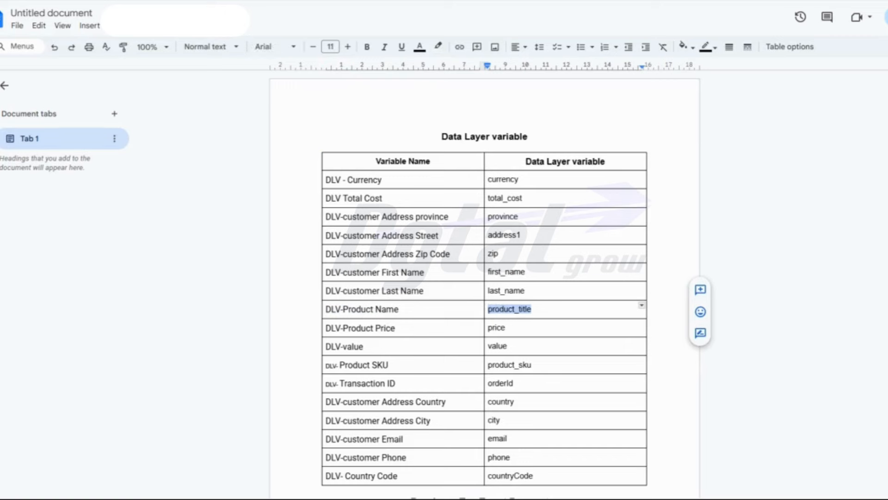
key(ctrl+c)
key(ctrl+Tab)
key(ctrl+v)
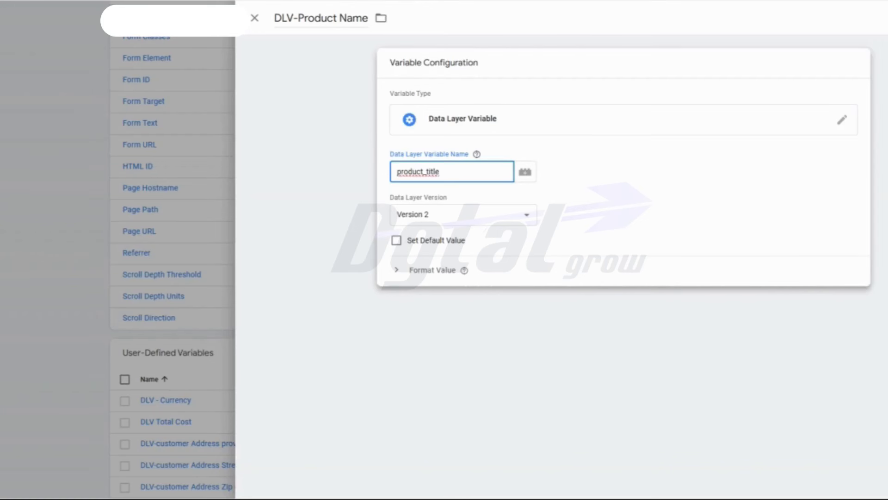
click(879, 18)
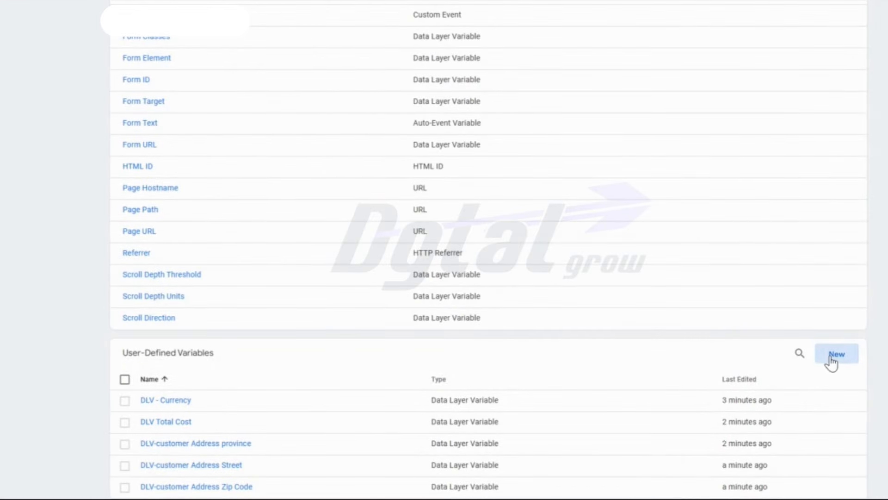
- Create a Data Layer Variable named "DLV-Product Price", copying the name from the Google Docs table
click(831, 359)
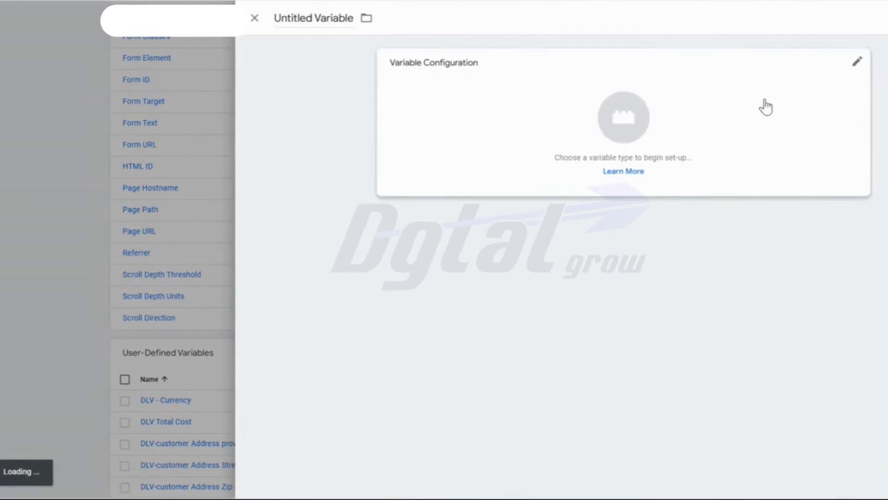
key(ctrl+Tab)
drag(397, 327, 328, 328)
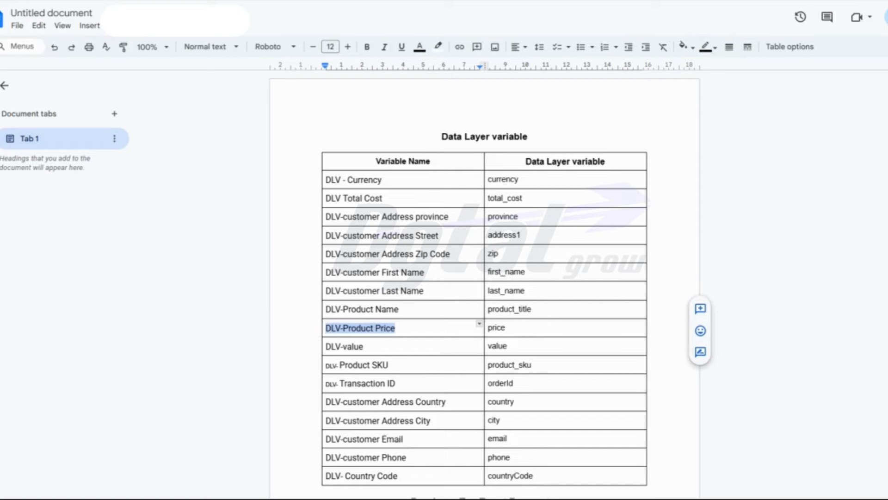
key(ctrl+shift+Tab)
triple_click(309, 16)
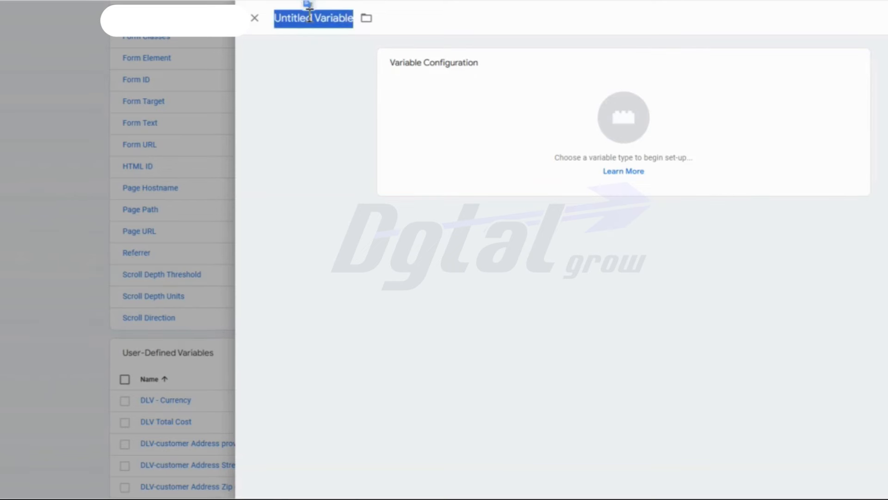
key(ctrl+v)
click(638, 125)
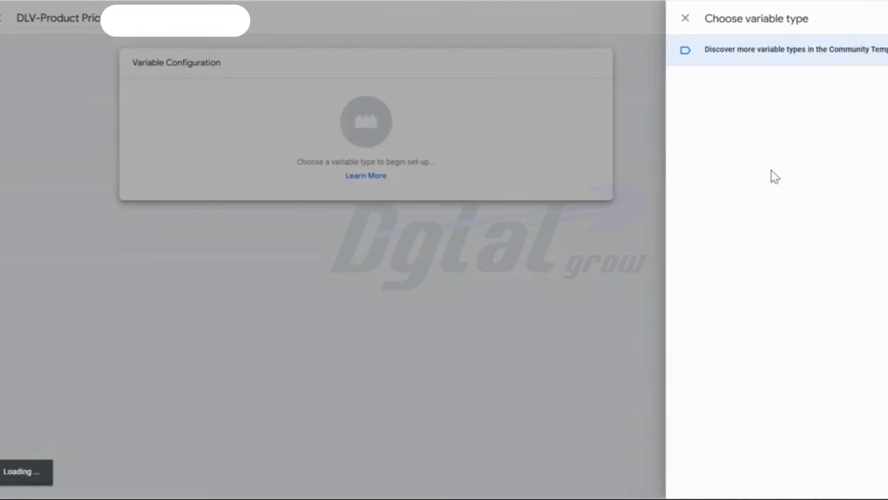
click(792, 270)
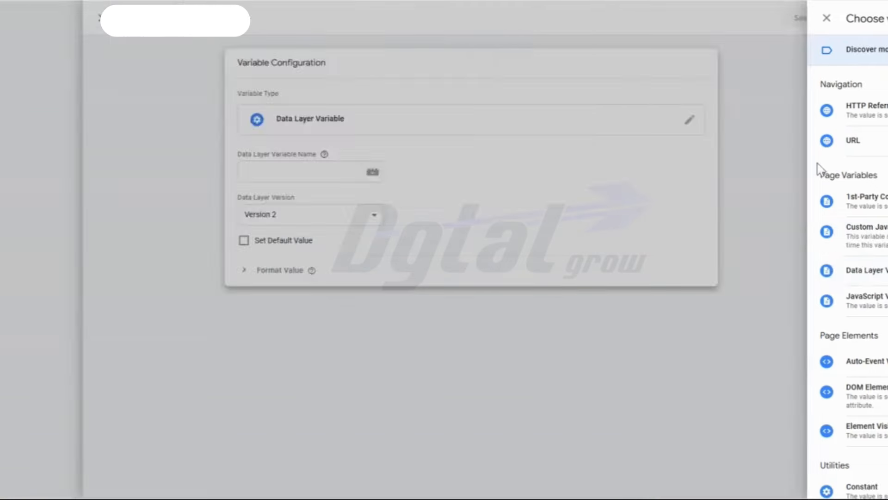
- Copy "price" from the Google Docs table into the variable's Data Layer Variable Name and save it
key(alt+Tab)
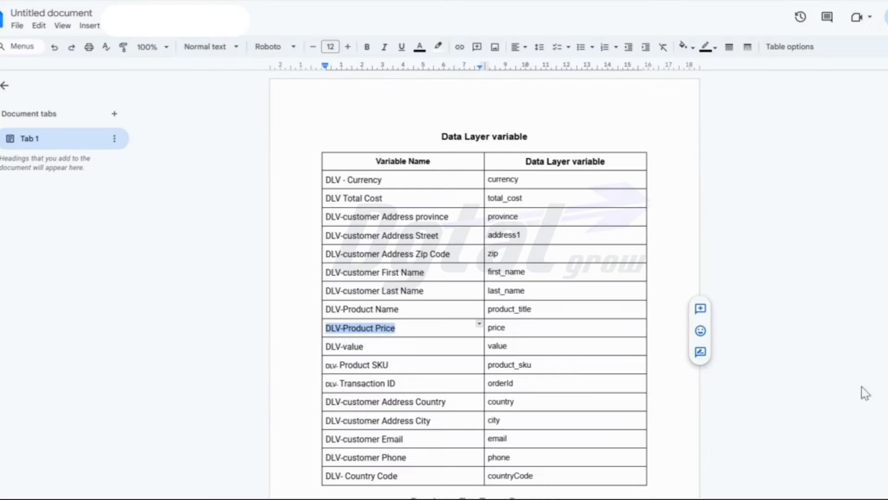
double_click(499, 327)
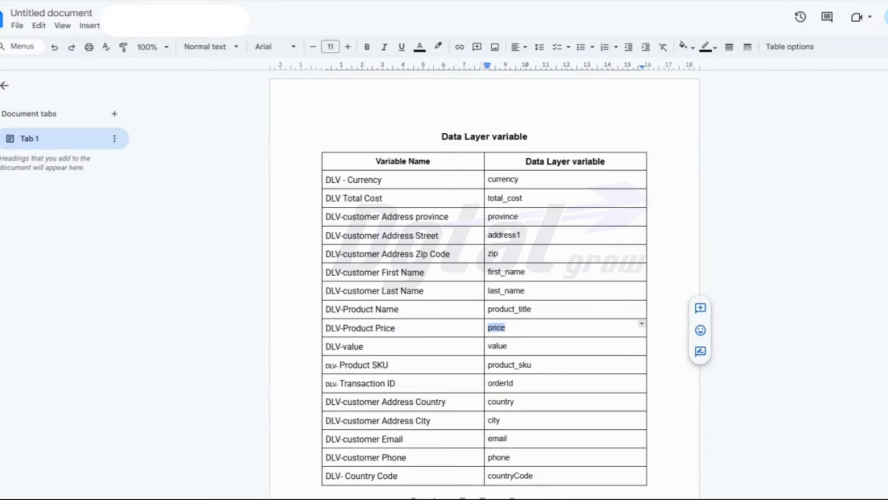
key(alt+Tab)
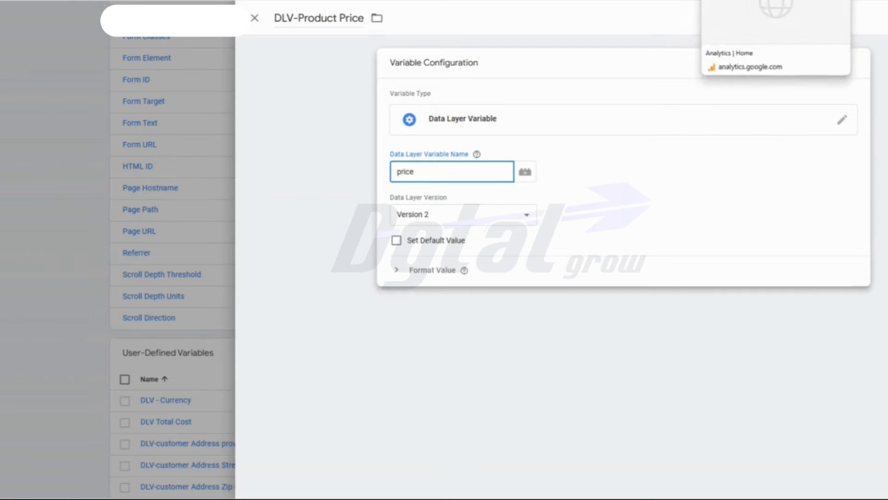
click(877, 33)
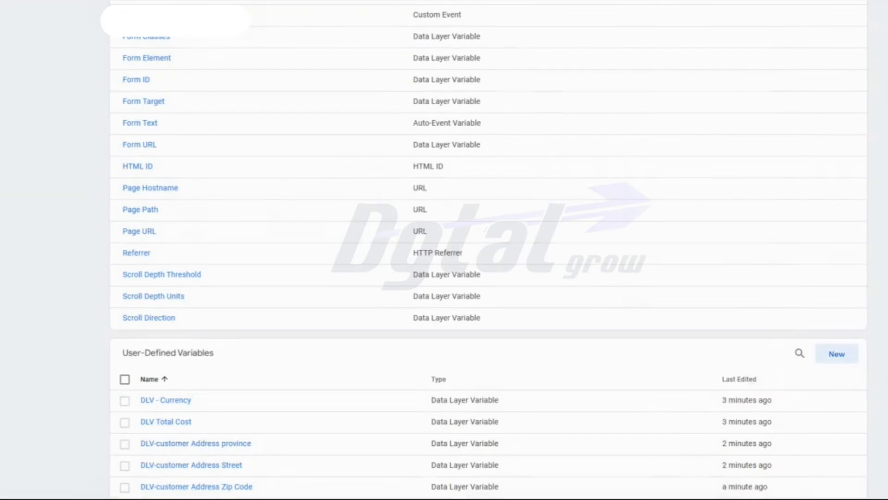
- Create a Data Layer Variable named "DLV-value", copying the name from the Google Docs table
click(831, 358)
key(alt+Tab)
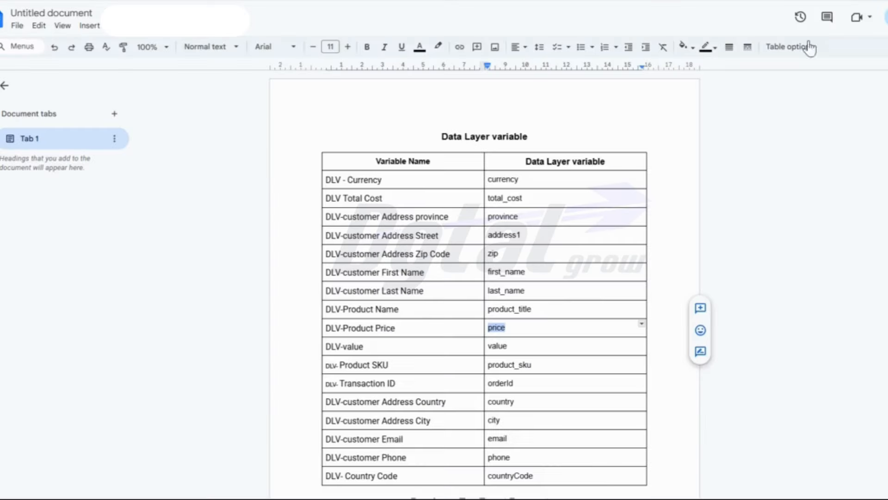
triple_click(342, 348)
key(ctrl+c)
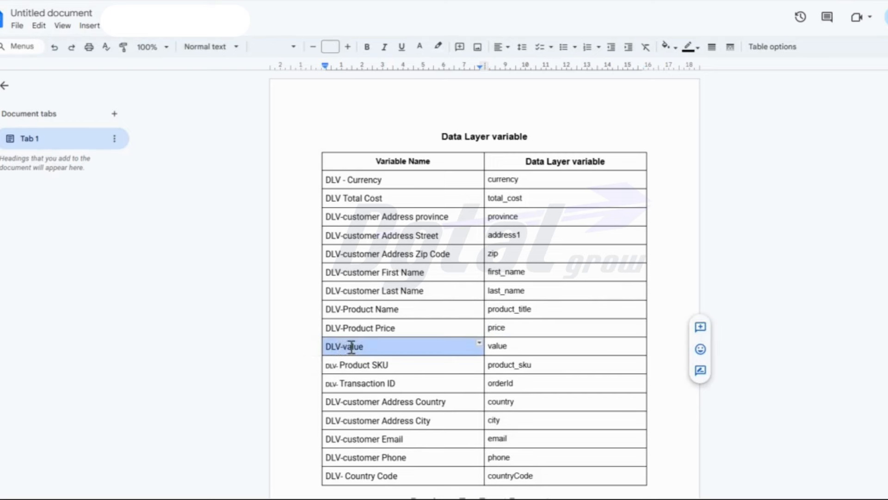
click(353, 347)
drag(366, 346, 336, 346)
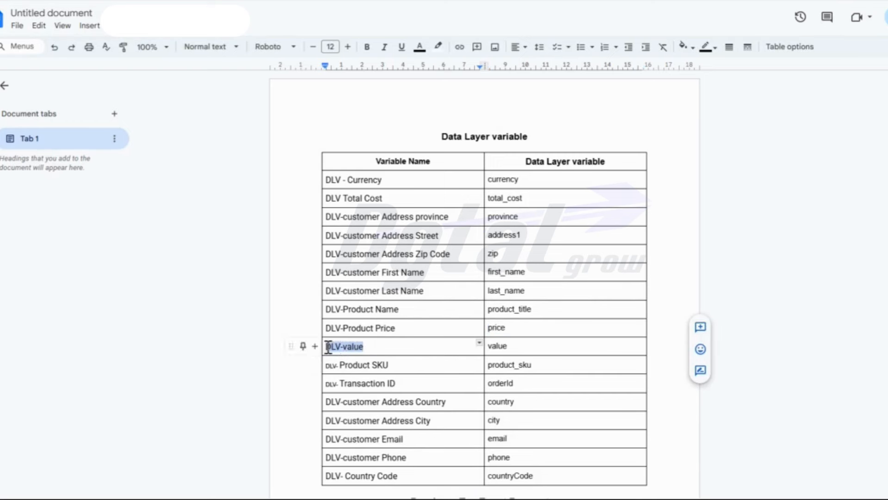
key(alt+Tab)
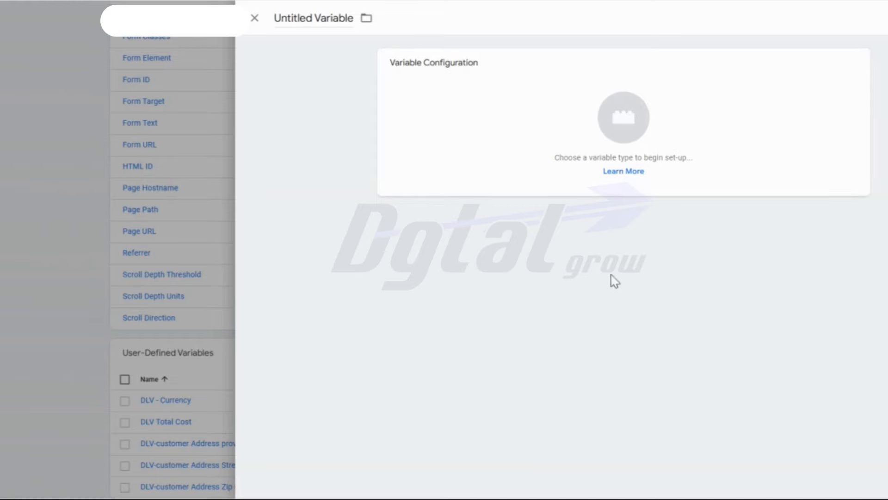
click(303, 18)
key(ctrl+v)
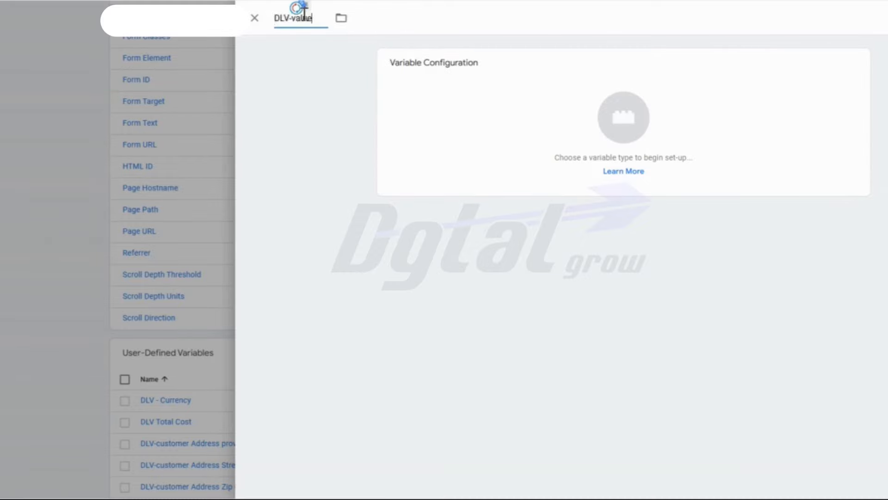
click(723, 144)
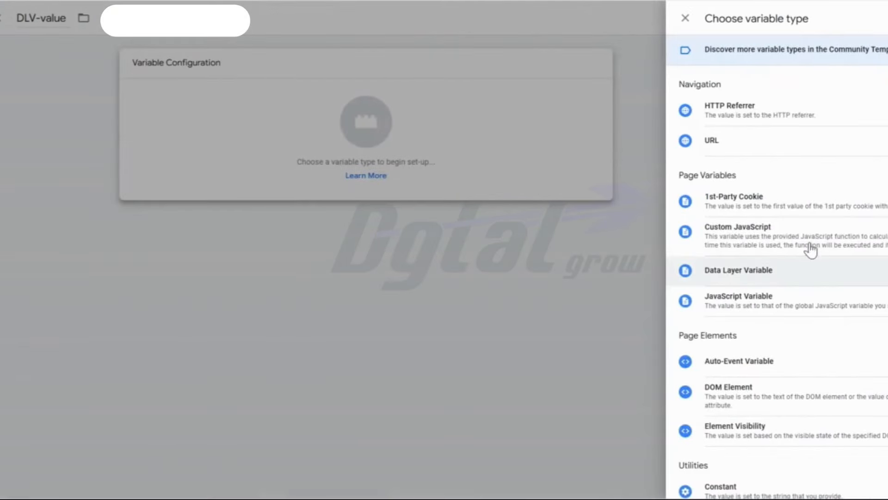
click(810, 259)
- Copy "value" from the Google Docs table into the variable's Data Layer Variable Name and save it
key(alt+Tab)
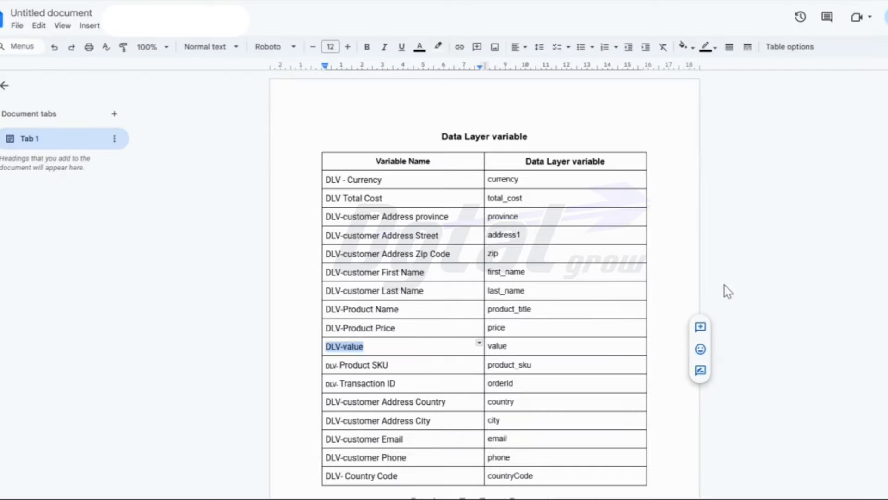
double_click(499, 347)
key(alt+Tab)
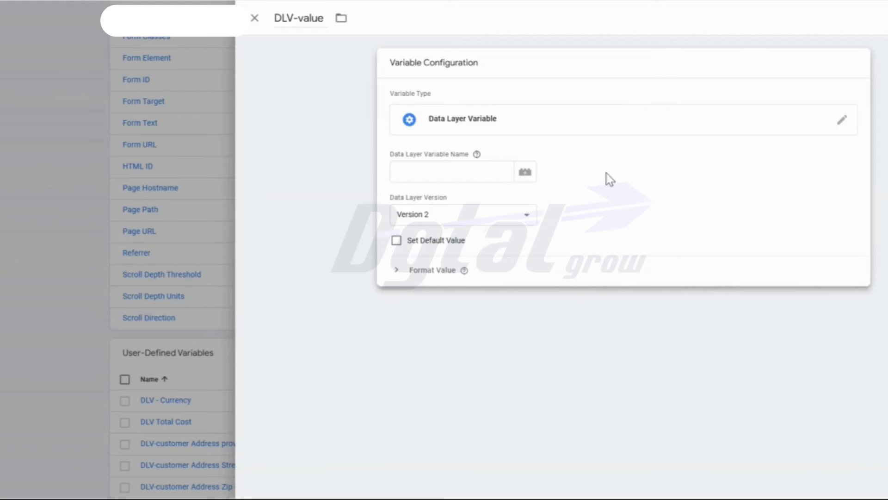
click(442, 176)
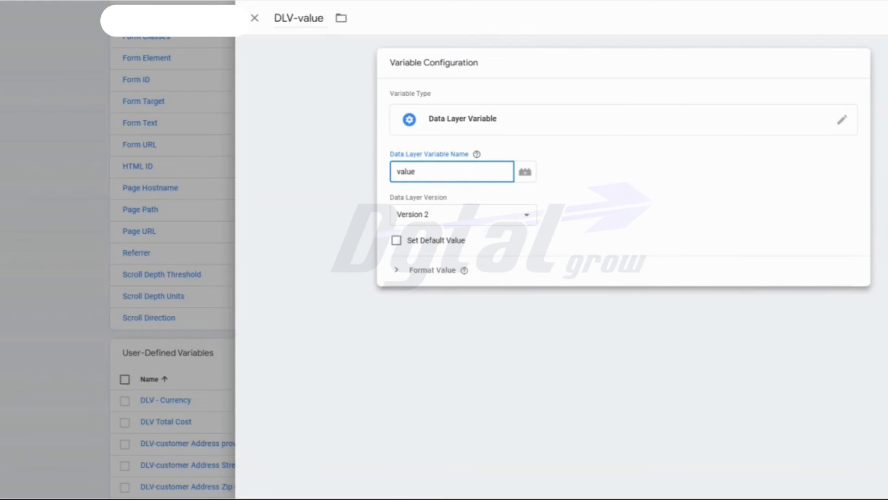
click(884, 18)
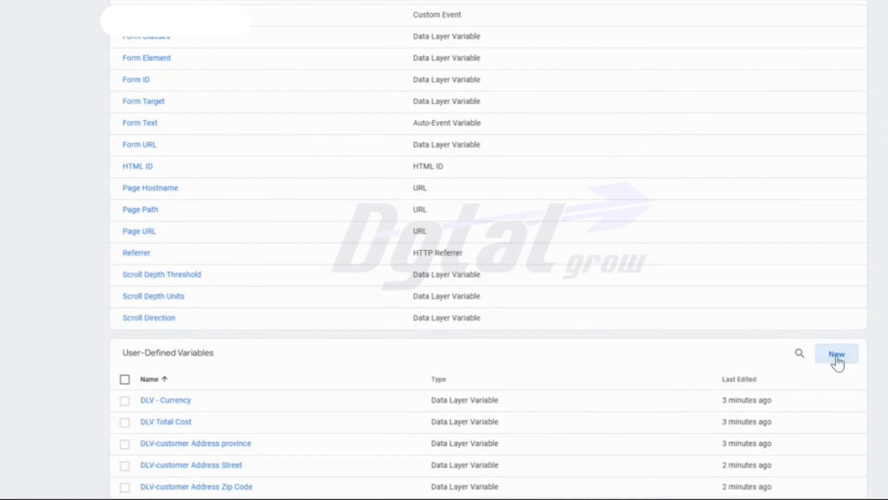
- Create a Data Layer Variable named "DLV- Product SKU", copying the name from the Google Docs table
click(837, 355)
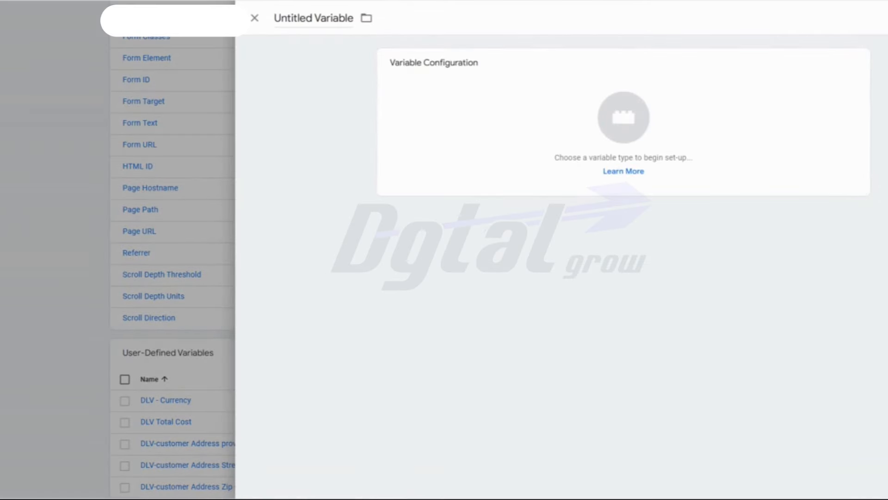
key(alt+Tab)
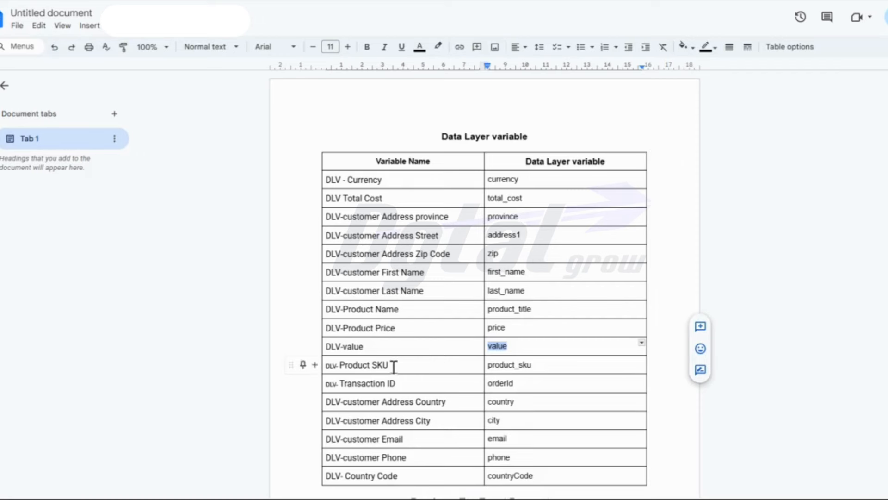
drag(391, 366, 323, 365)
key(ctrl+c)
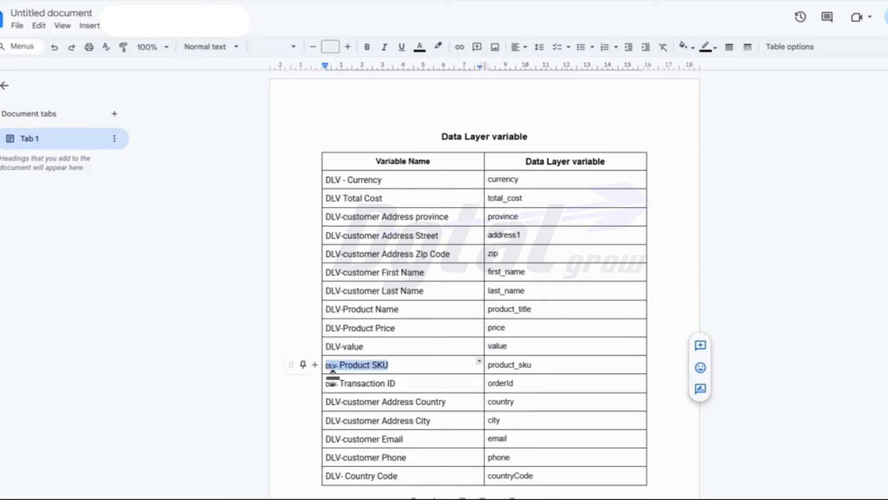
key(alt+Tab)
double_click(327, 18)
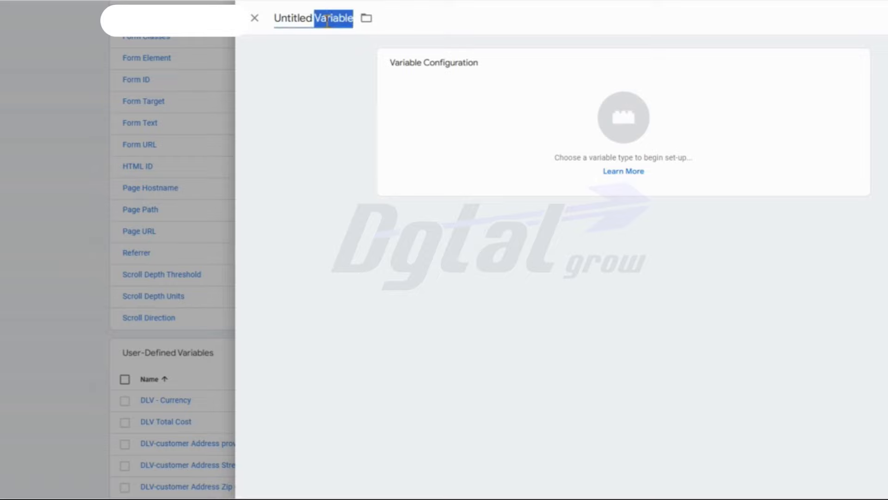
key(ctrl+a)
key(ctrl+v)
click(565, 99)
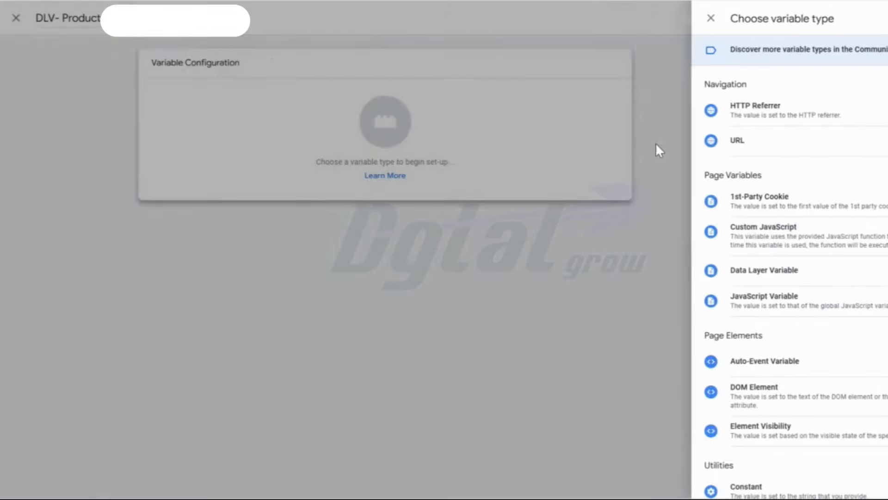
click(759, 271)
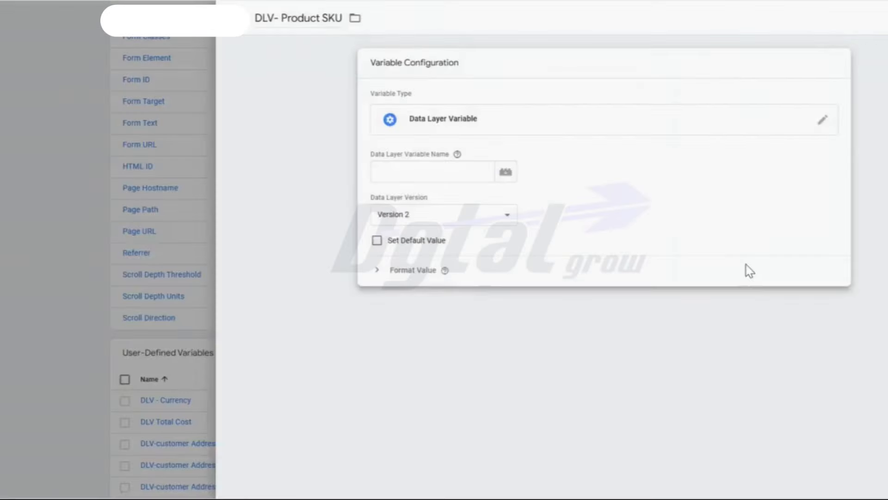
- Copy "product_sku" from the Google Docs table into the variable's Data Layer Variable Name and save it
key(alt+Tab)
drag(530, 365, 490, 367)
key(ctrl+c)
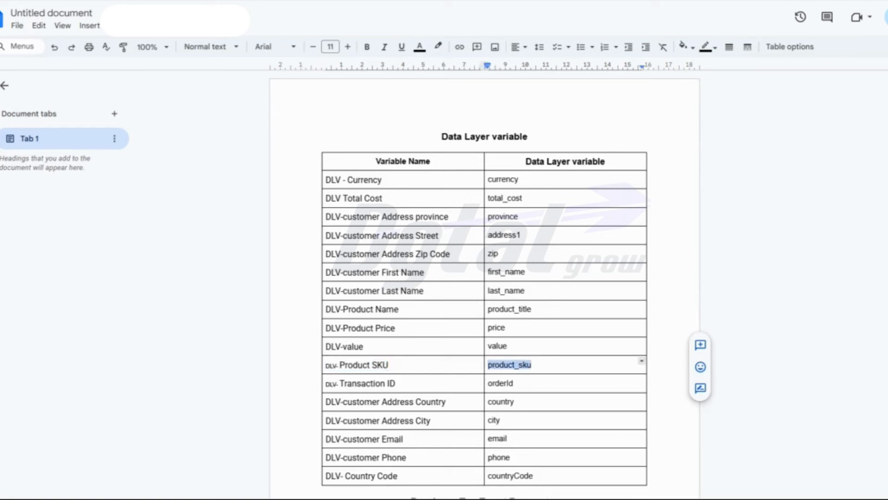
key(alt+Tab)
click(472, 176)
key(ctrl+v)
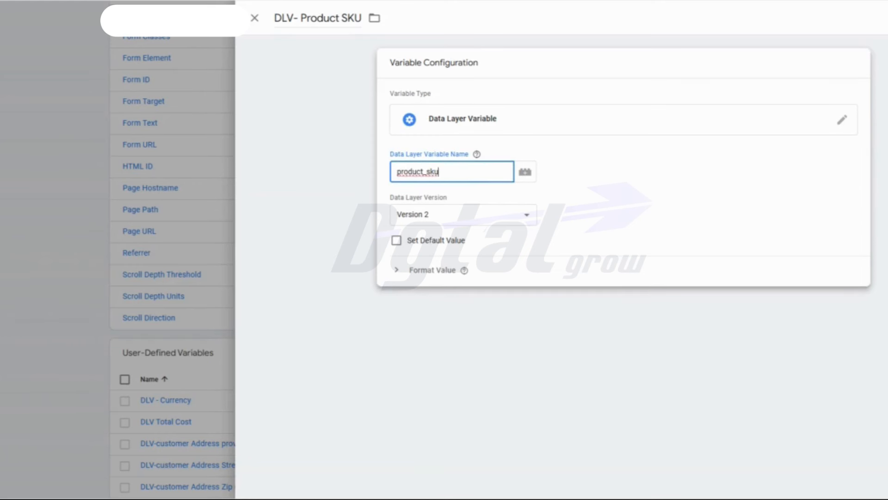
key(Return)
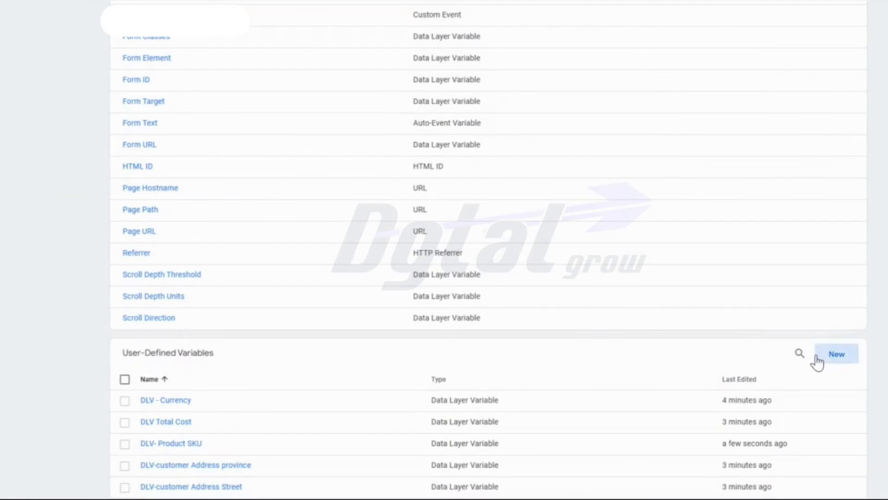
- Create a Data Layer Variable named "DLV- Transaction ID", copying the name from the Google Docs table
click(820, 363)
key(ctrl+Tab)
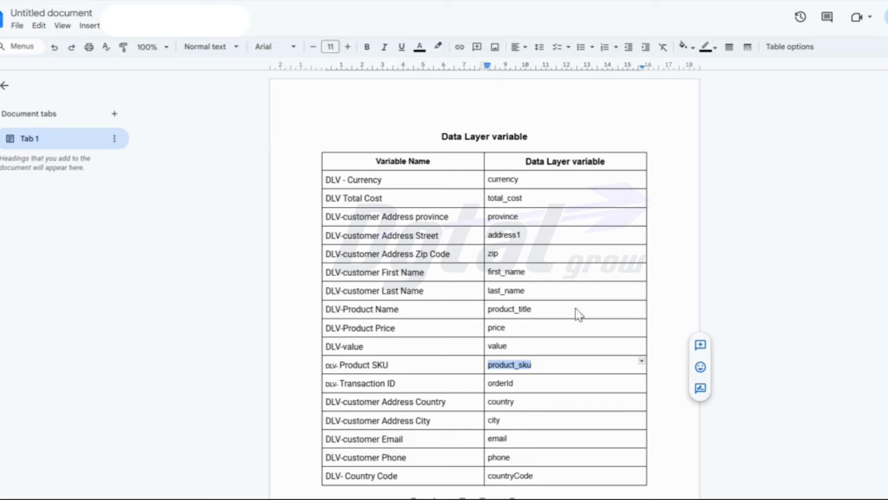
drag(395, 384, 325, 387)
key(ctrl+c)
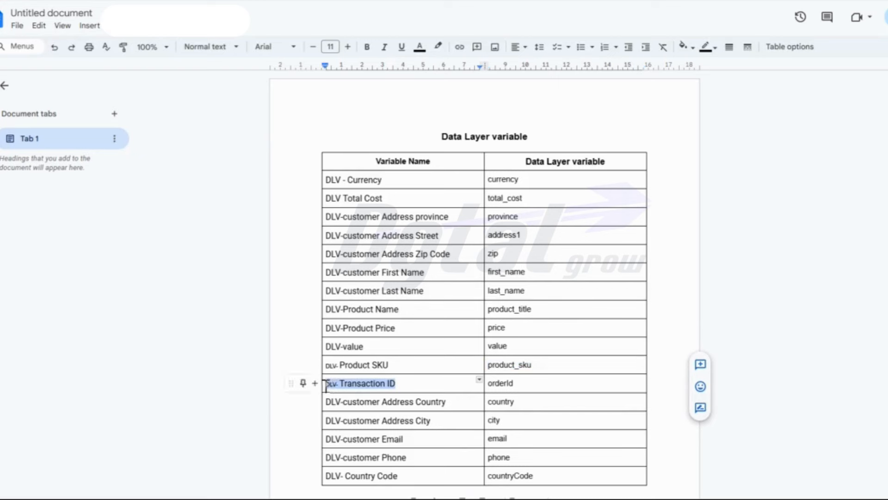
key(ctrl+shift+Tab)
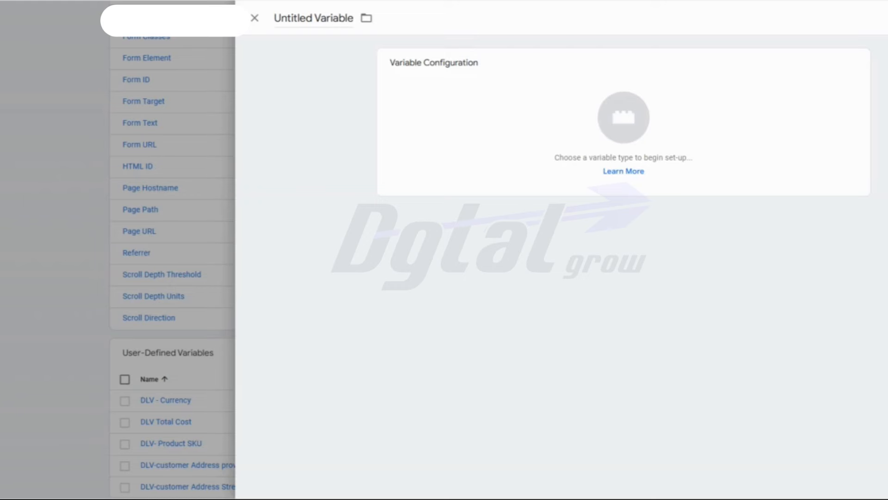
click(313, 21)
triple_click(312, 20)
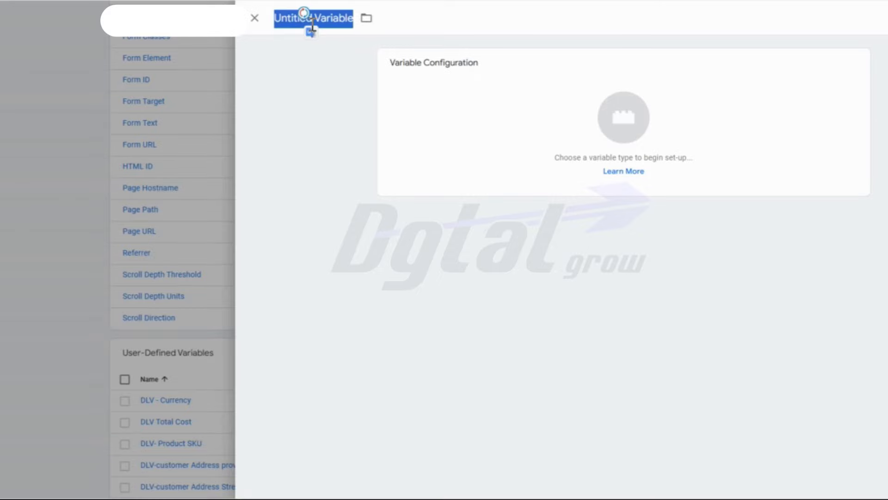
key(ctrl+v)
click(568, 124)
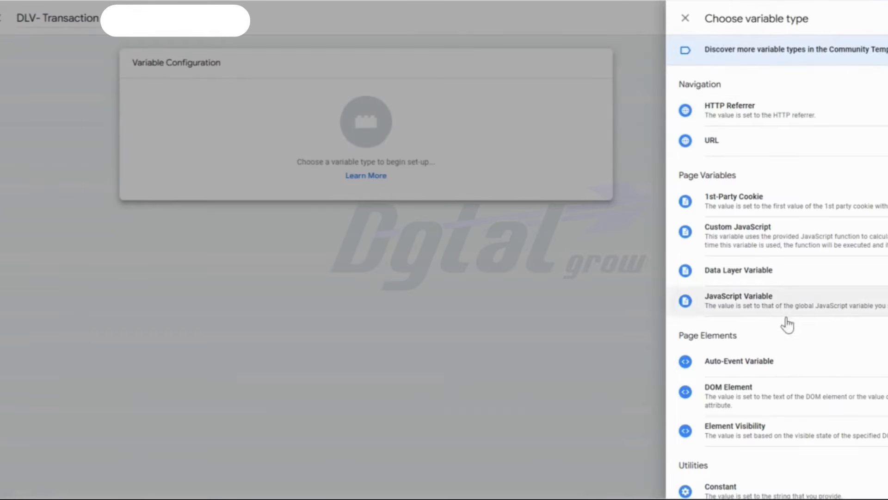
click(759, 272)
- Copy "orderId" from the Google Docs table into the Transaction ID variable's Data Layer Variable Name and save it
key(ctrl+Tab)
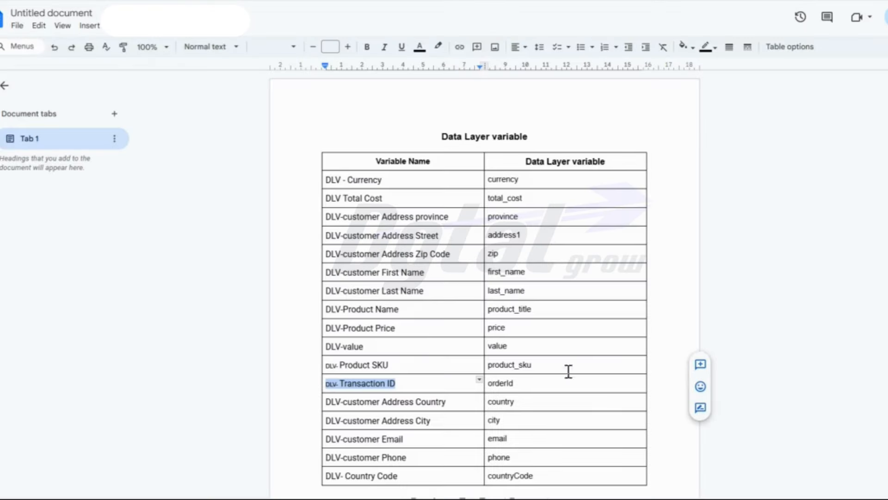
double_click(499, 383)
key(ctrl+c)
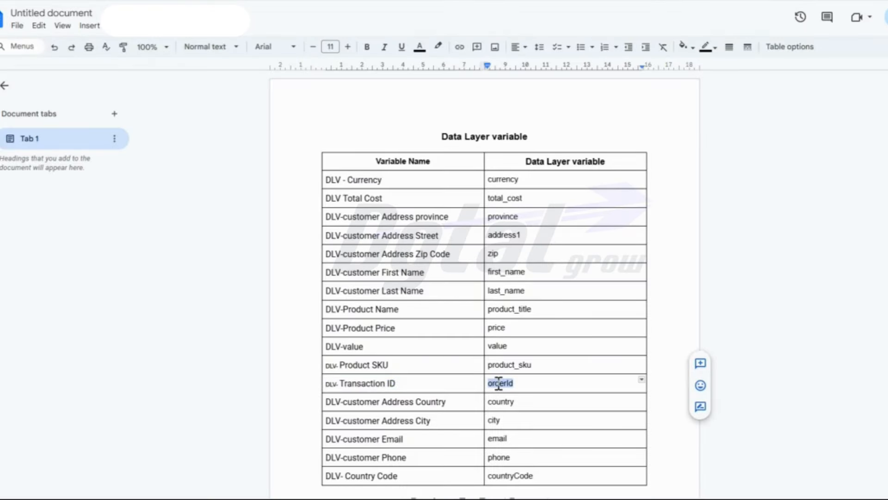
key(ctrl+Tab)
click(472, 169)
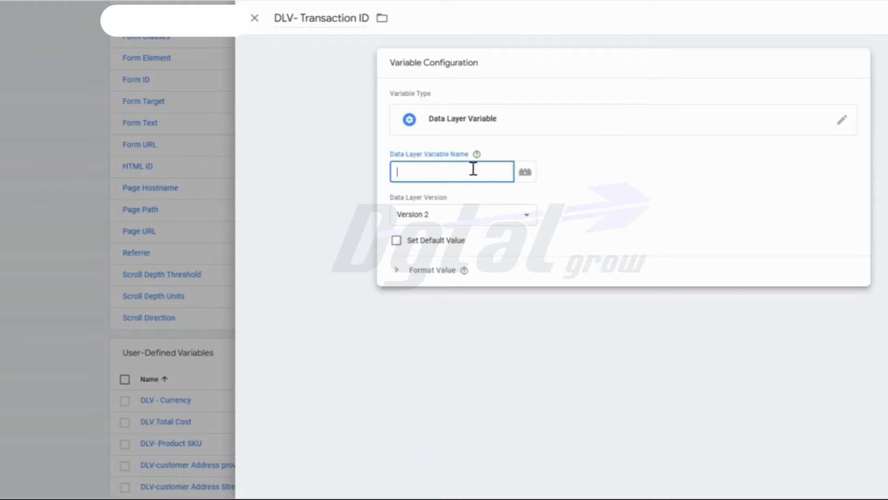
key(ctrl+v)
click(884, 18)
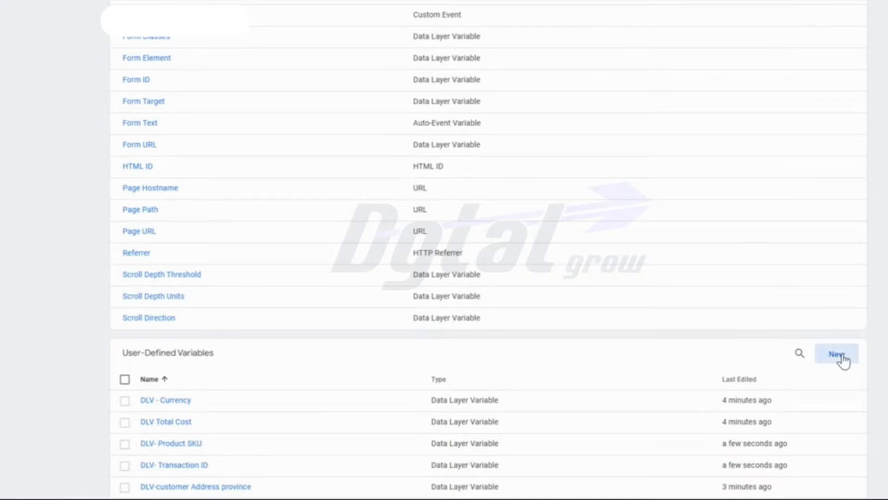
- Create a Data Layer Variable named "DLV-customer Address Country", copying the name from the Google Docs table
click(838, 354)
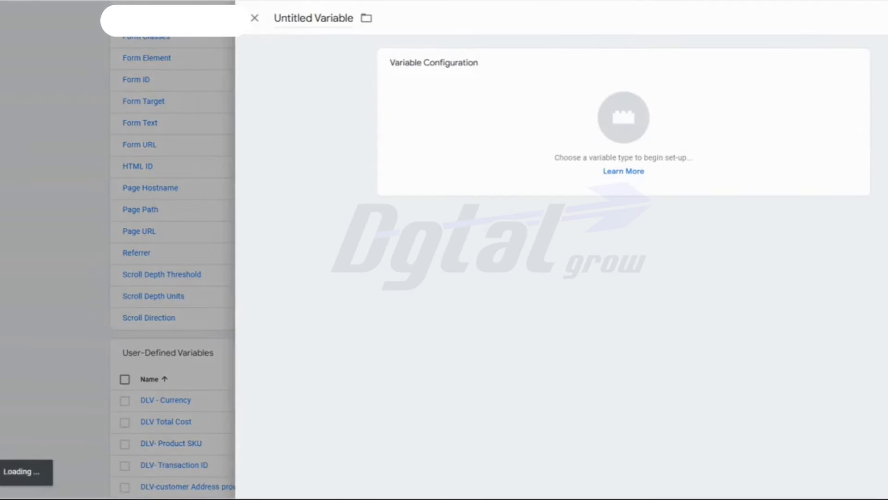
key(ctrl+Tab)
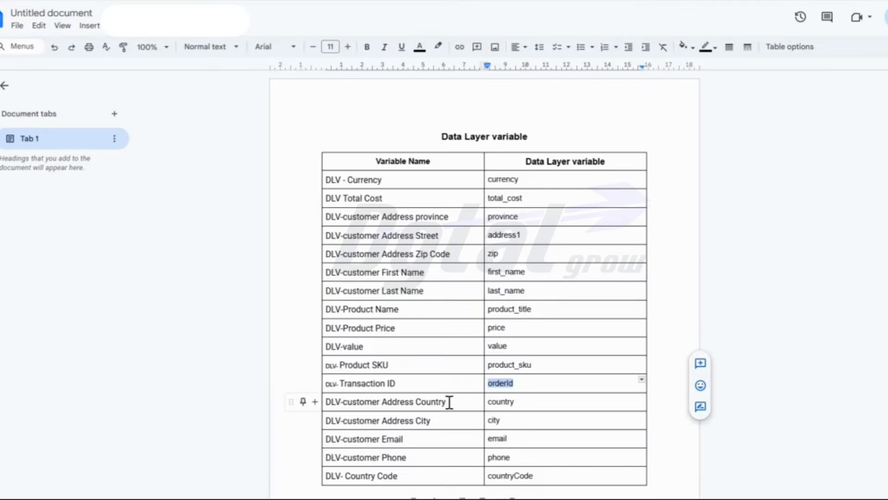
drag(449, 401, 323, 403)
key(ctrl+c)
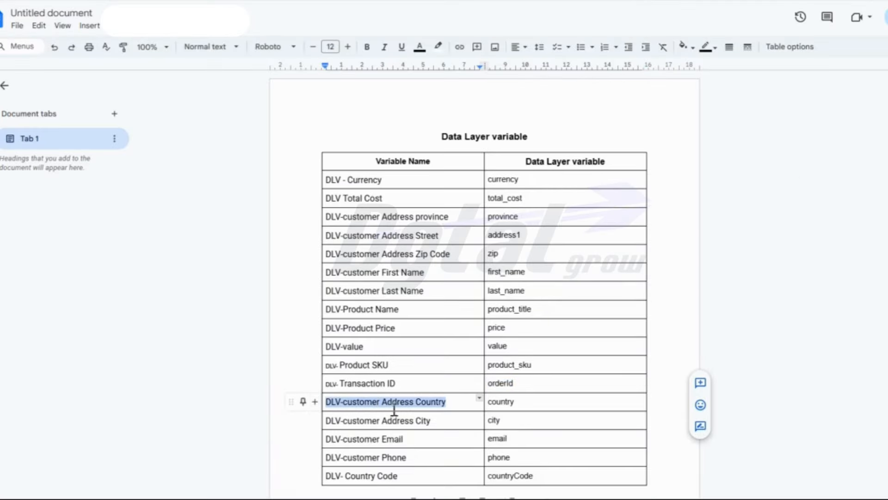
key(ctrl+Tab)
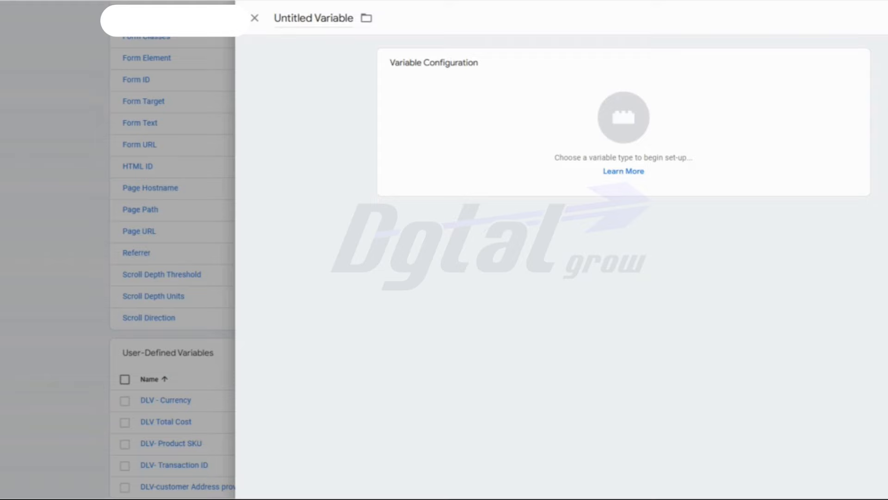
click(303, 18)
key(ctrl+v)
click(452, 131)
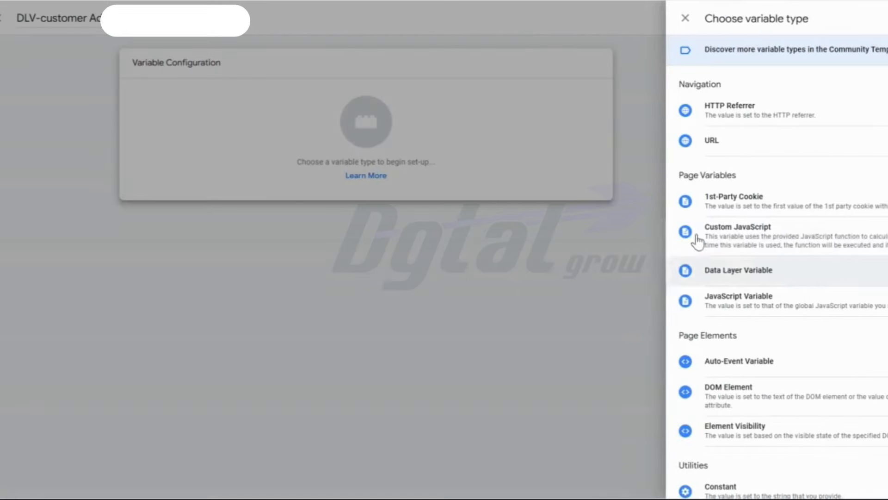
click(729, 271)
- Copy "country" from the Google Docs table for the Data Layer Variable Name of the customer Address Country variable
key(ctrl+Tab)
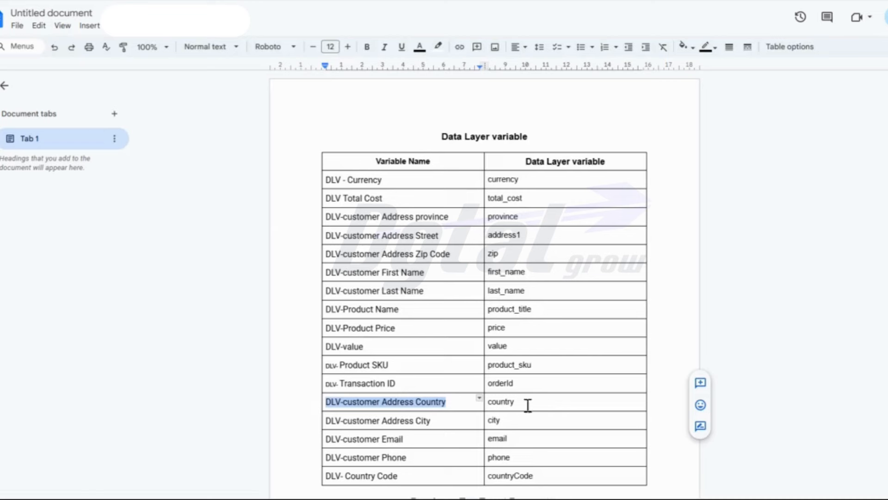
double_click(495, 402)
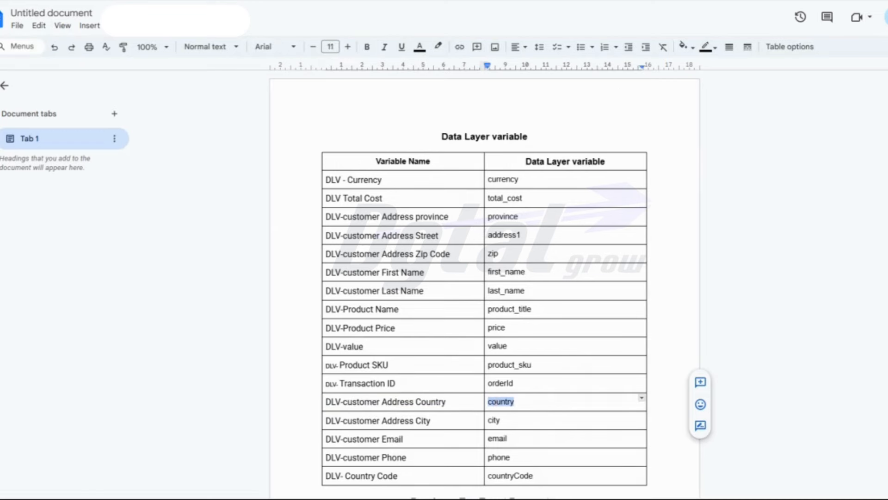
key(ctrl+Tab)
click(463, 165)
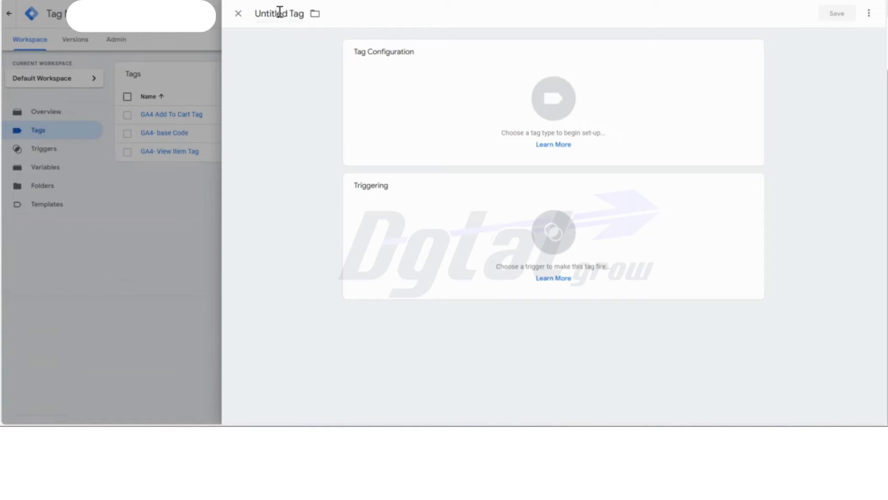
- Name the new tag "GA4- Purchase Event Tag"
double_click(279, 13)
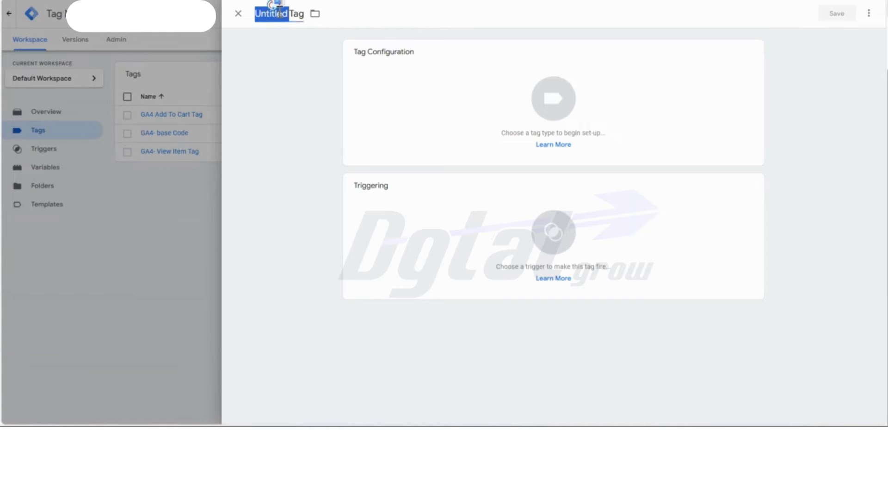
triple_click(280, 13)
text(GA4)
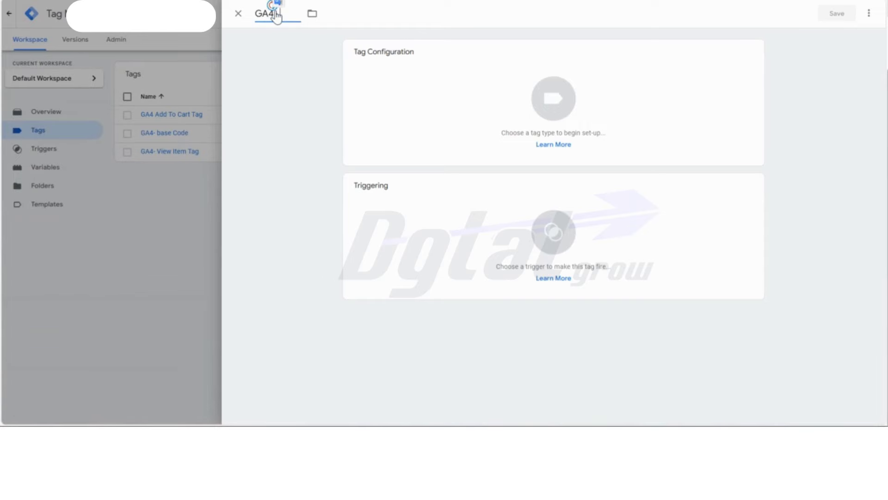
text(- Purchase Event)
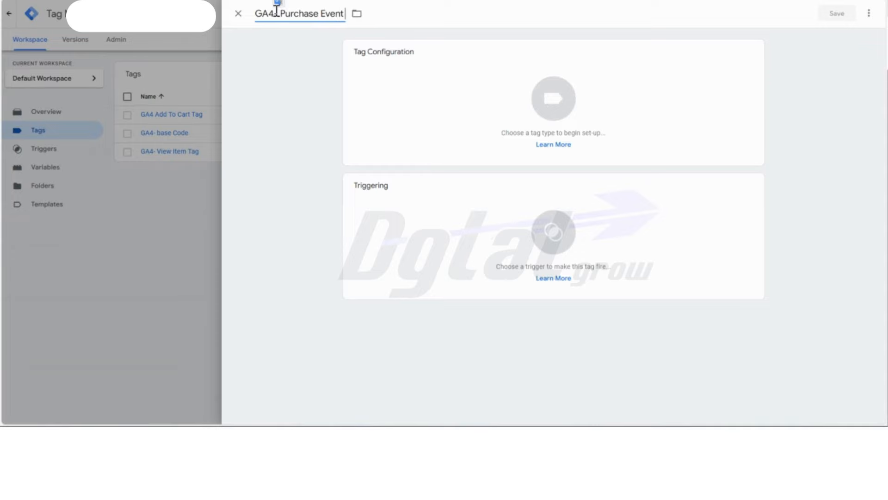
text( Tag)
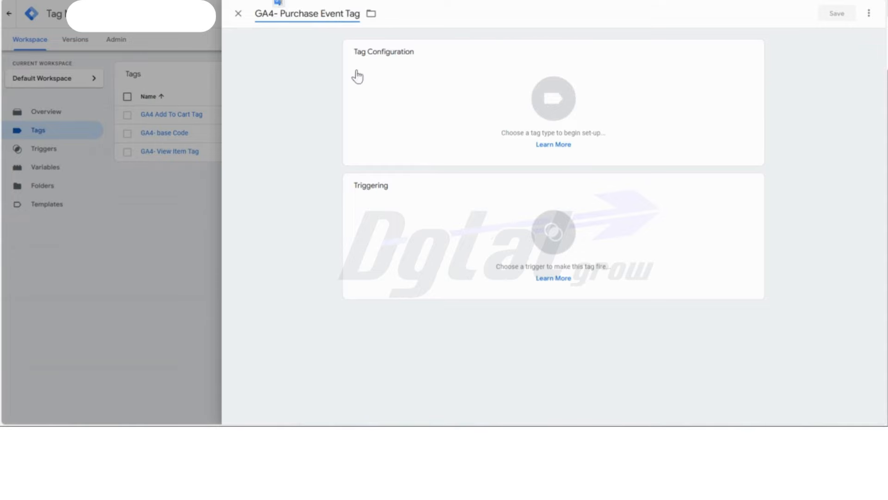
- Set the tag type to Google Analytics: GA4 Event
click(399, 82)
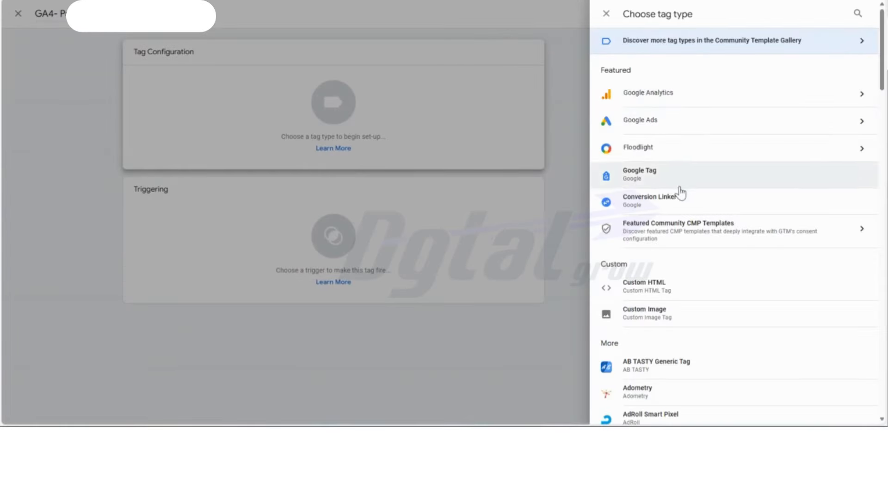
click(654, 92)
click(668, 111)
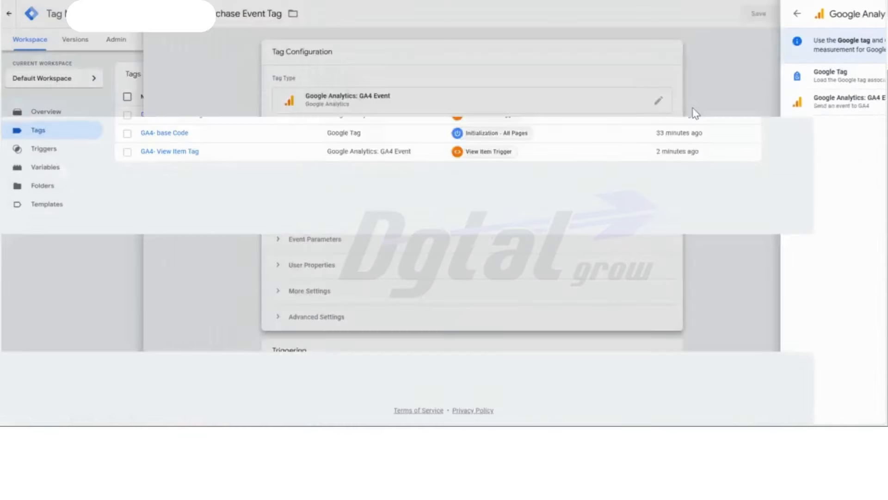
- Set the tag's Measurement ID to the {{GA4- Base Code}} variable and its Event Name to "Purchase"
click(474, 149)
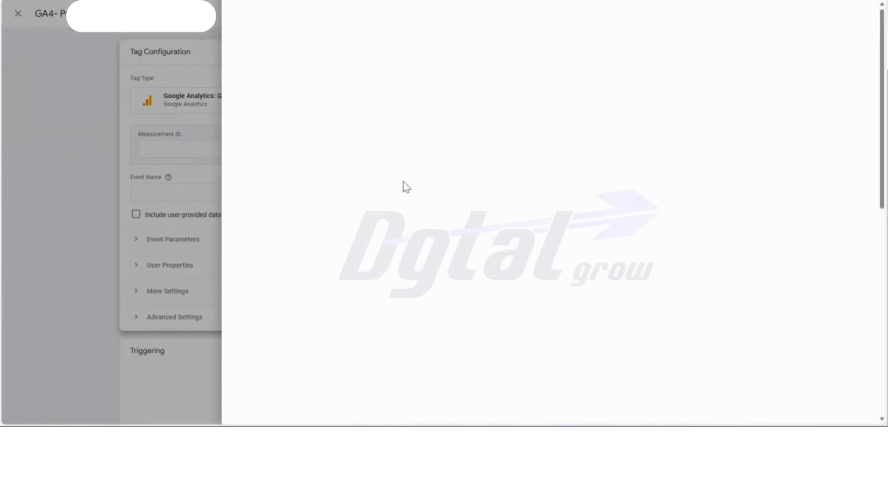
scroll(403, 183, down, 9)
scroll(338, 297, up, 3)
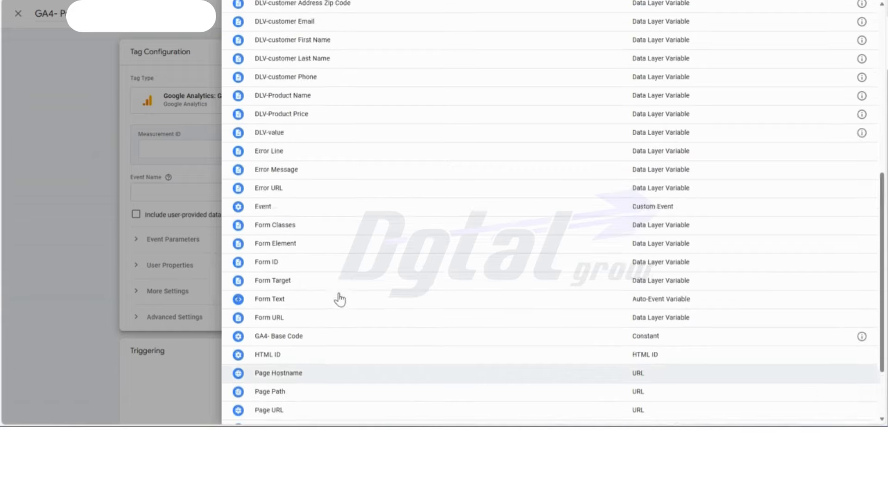
scroll(338, 295, down, 3)
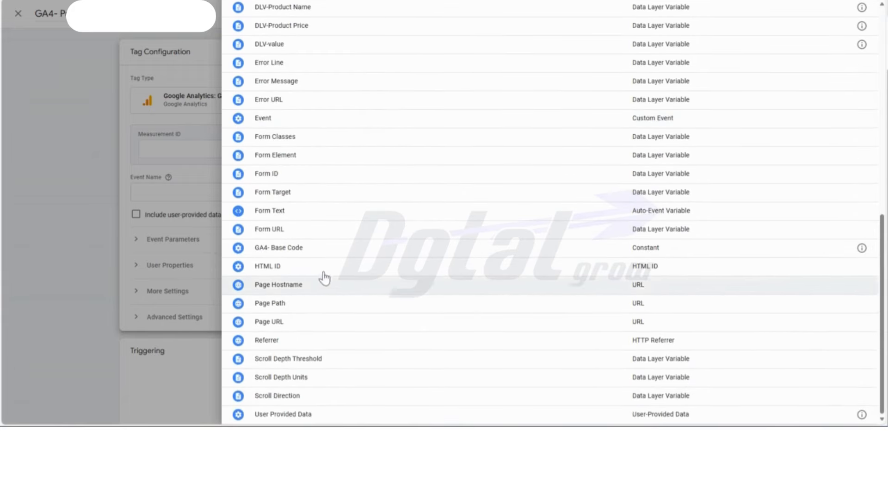
click(304, 249)
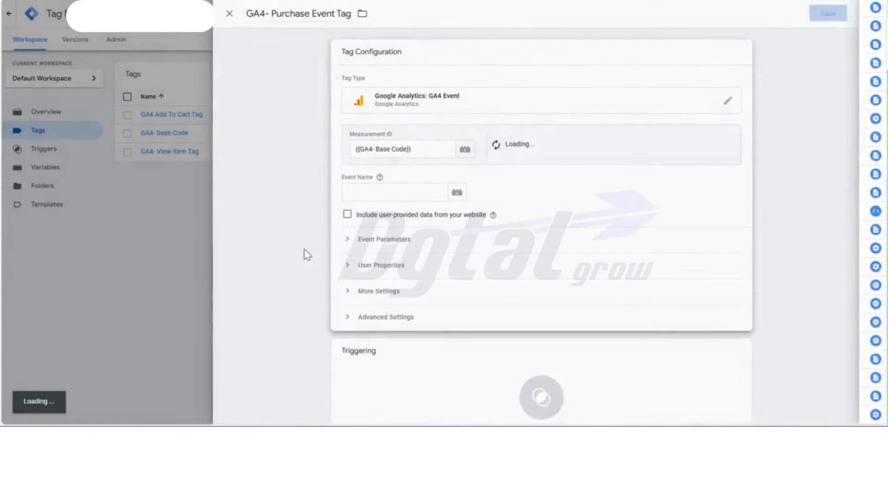
click(395, 194)
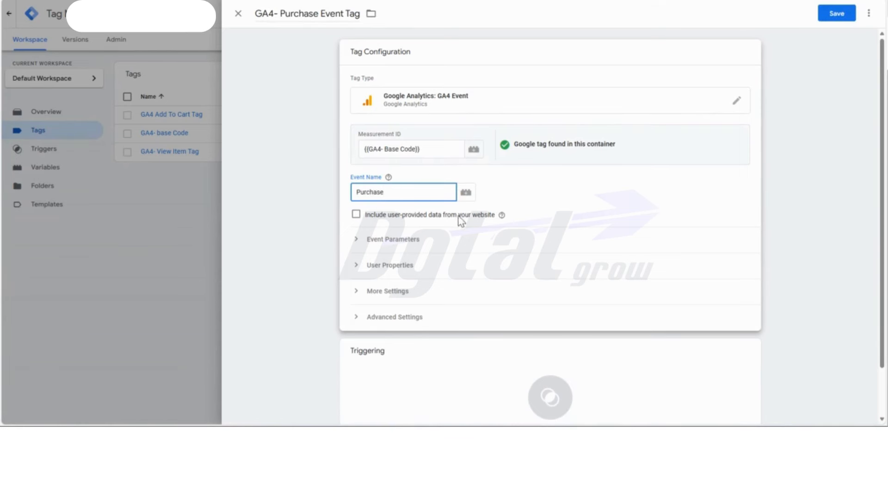
key(Tab)
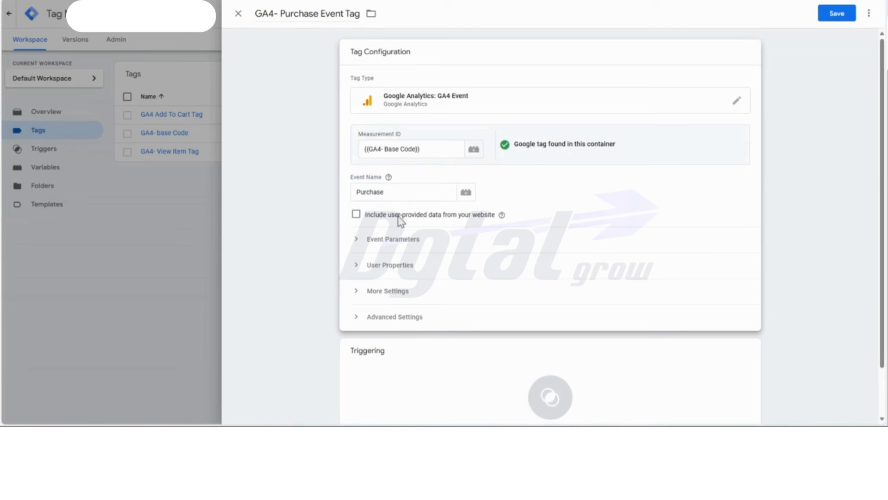
- Include user-provided data from the website in the tag, using {{User Provided Data}} as the User Data variable
click(356, 215)
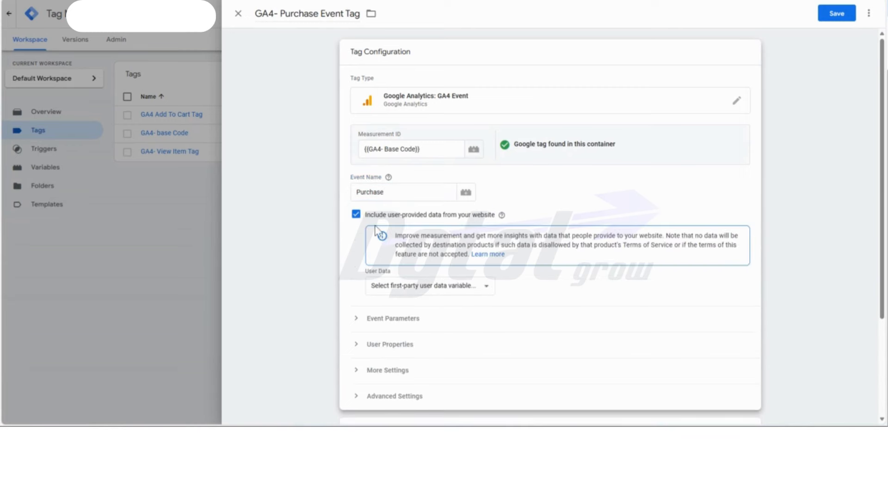
click(433, 287)
click(441, 319)
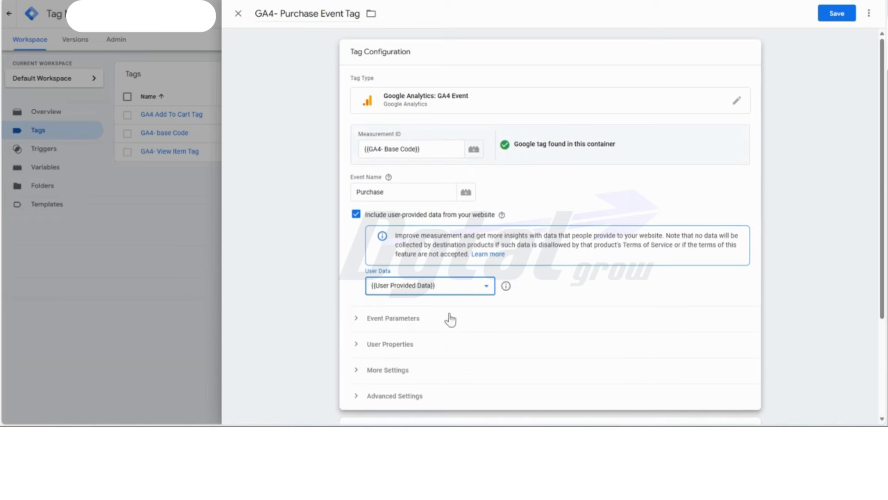
- Add five empty event parameter rows to the purchase tag
click(380, 323)
scroll(542, 217, down, 4)
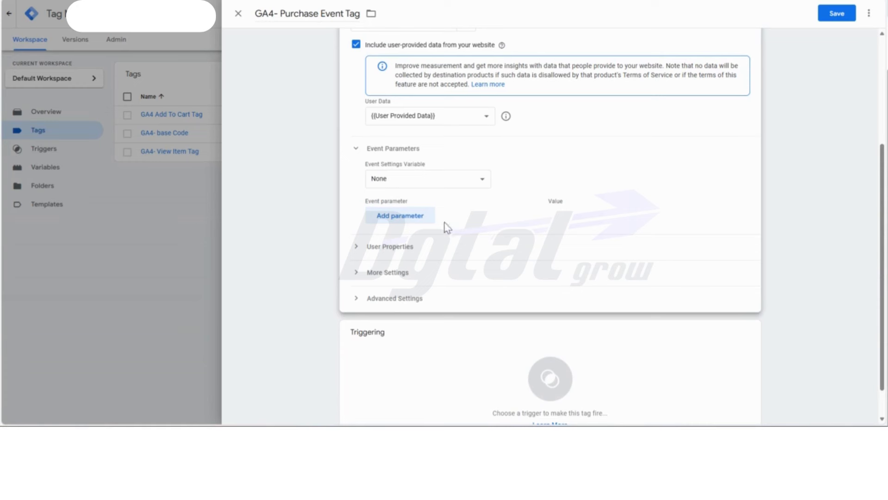
click(387, 222)
click(392, 245)
click(398, 271)
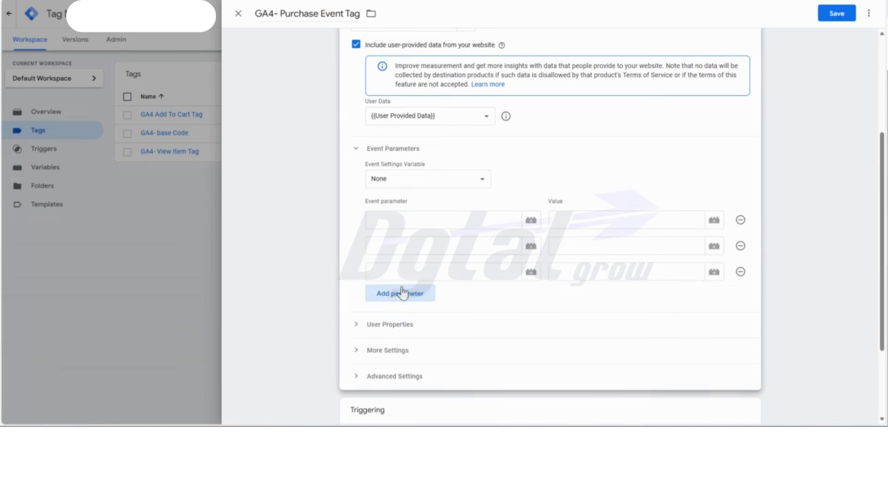
click(403, 293)
click(400, 319)
- Copy "currency" from the Purchase Tag Event Parameter table in Google Docs into the tag's first event parameter name
click(409, 219)
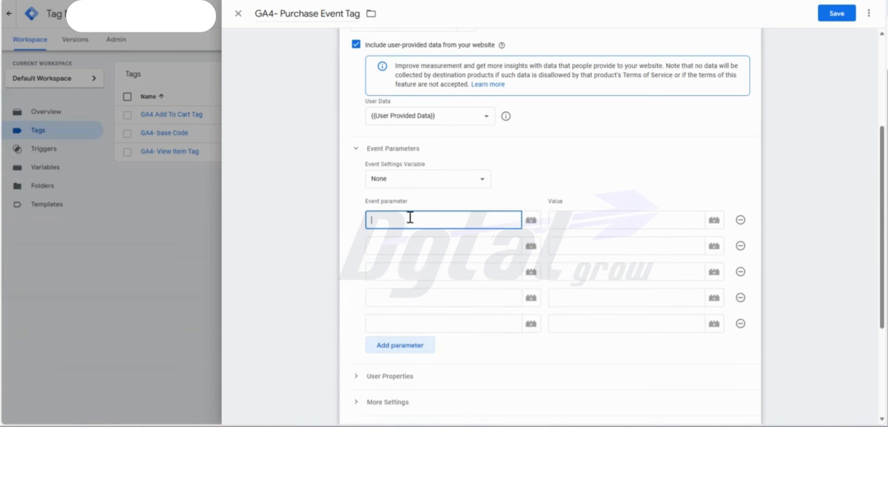
key(ctrl+Tab)
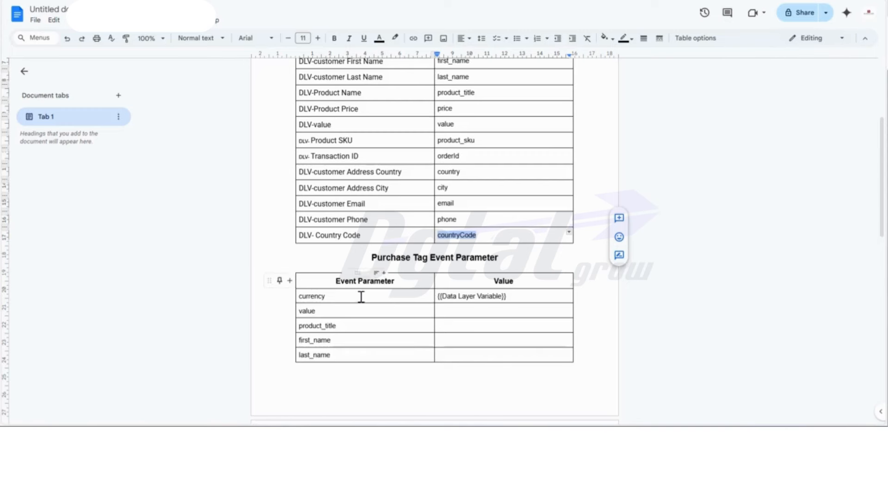
drag(334, 296, 297, 298)
key(ctrl+c)
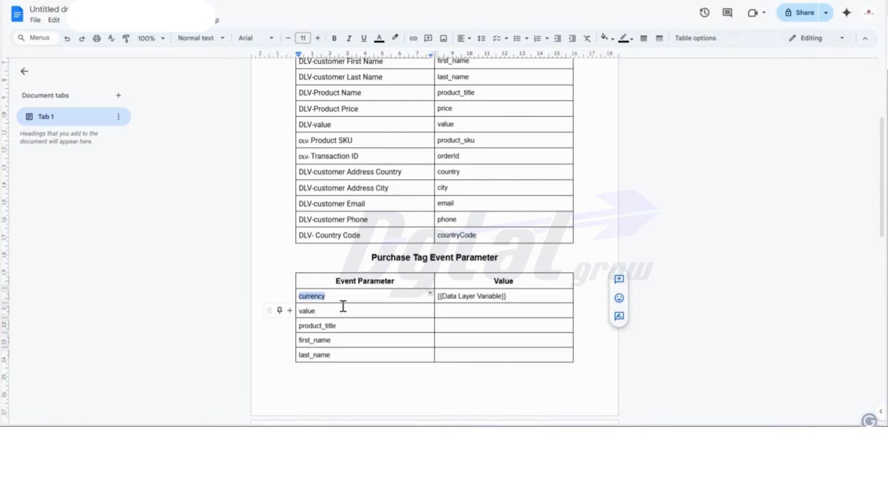
key(ctrl+shift+Tab)
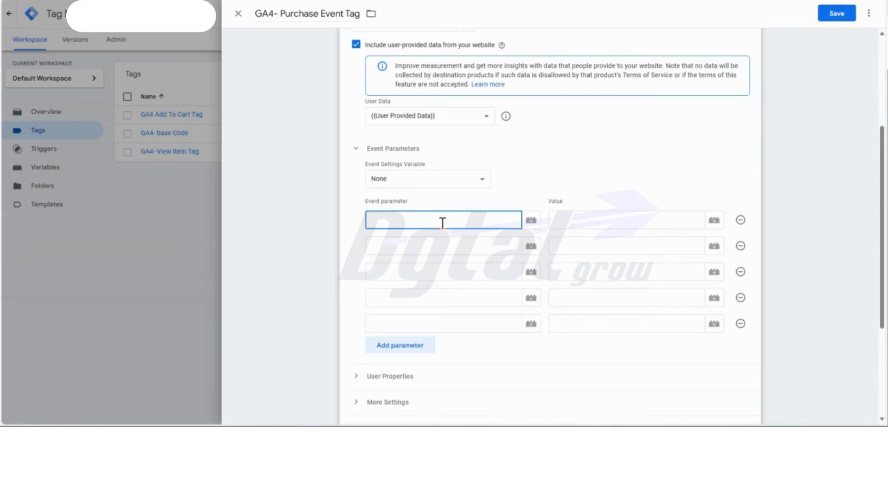
key(ctrl+v)
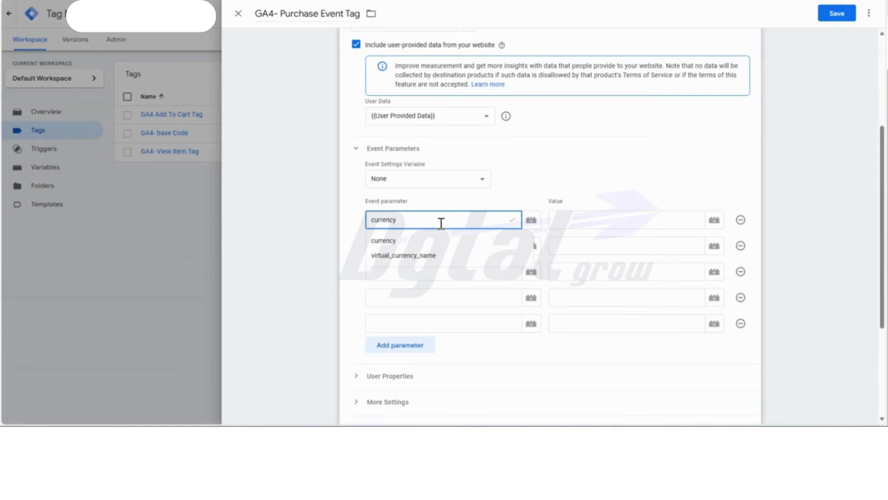
- Set the value of the currency event parameter to the {{DLV - Currency}} variable
click(561, 222)
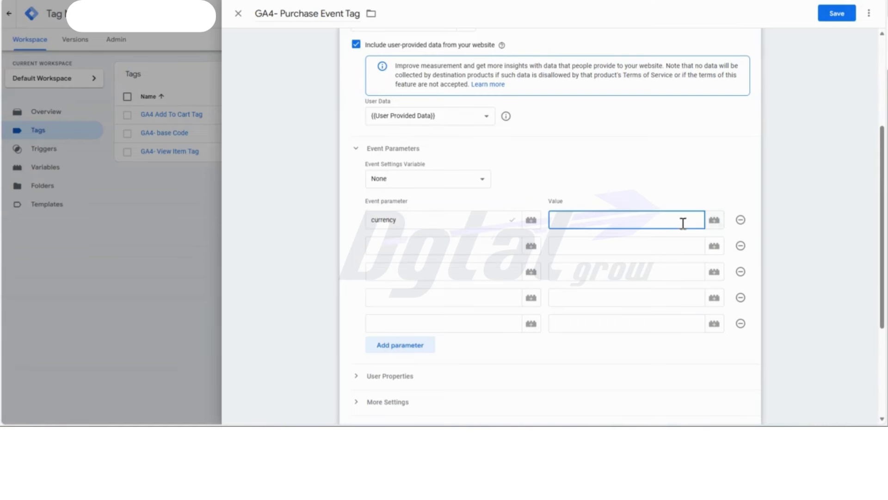
text({{)
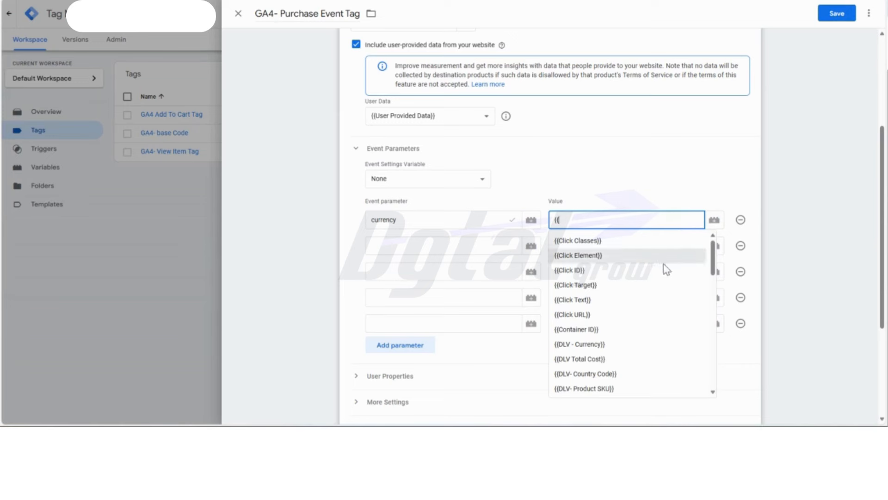
click(594, 345)
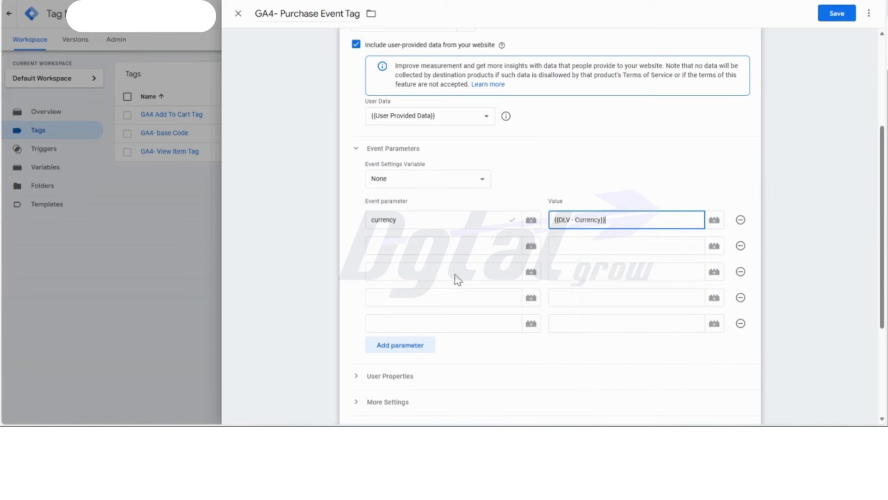
- Copy "value" from the Google Docs parameter table into the tag's second event parameter and assign it {{DLV-value}}
key(alt+Tab)
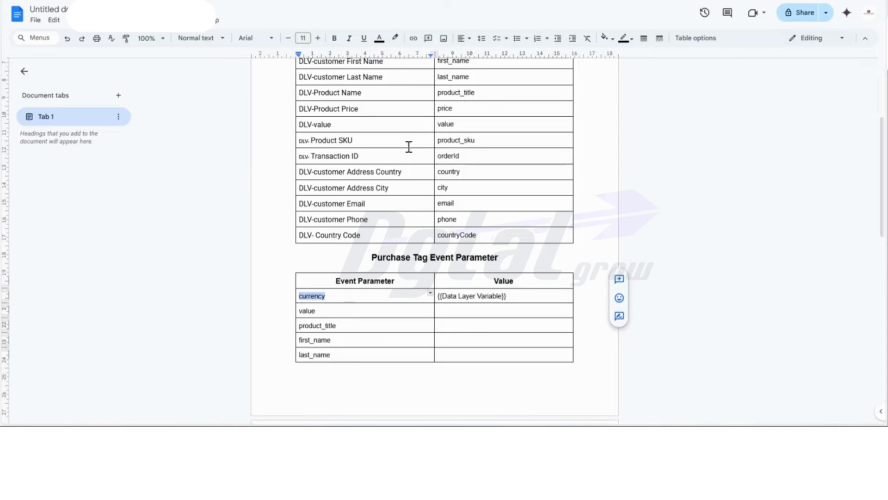
double_click(306, 310)
key(ctrl+c)
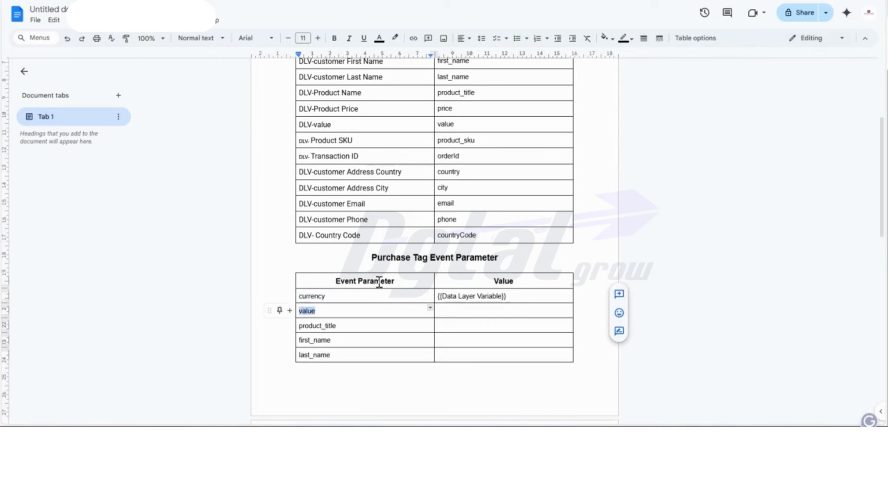
key(alt+Tab)
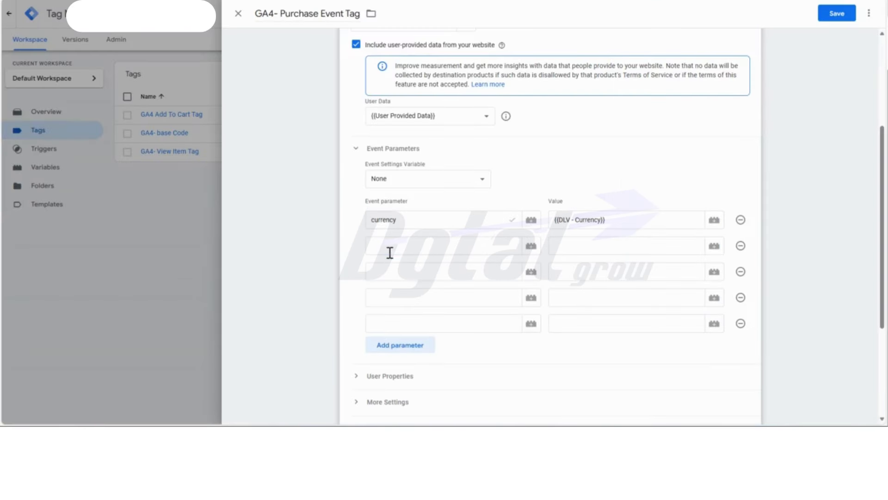
click(390, 252)
key(ctrl+v)
click(582, 241)
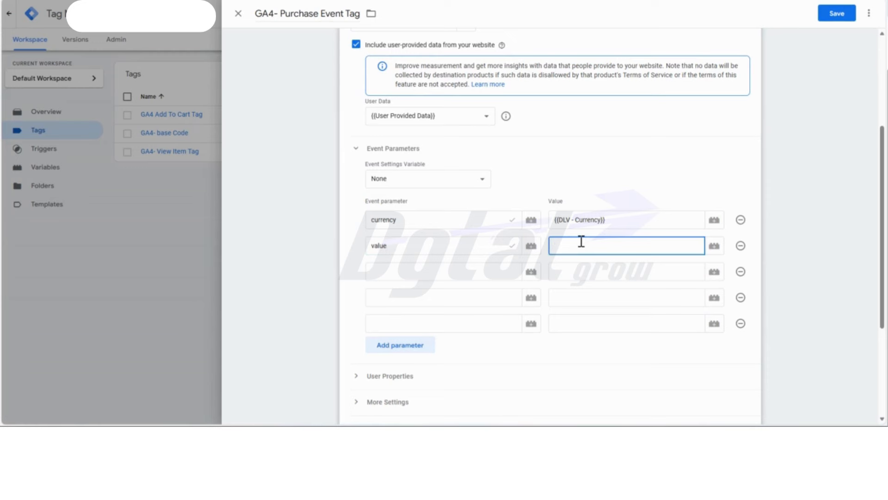
text({{)
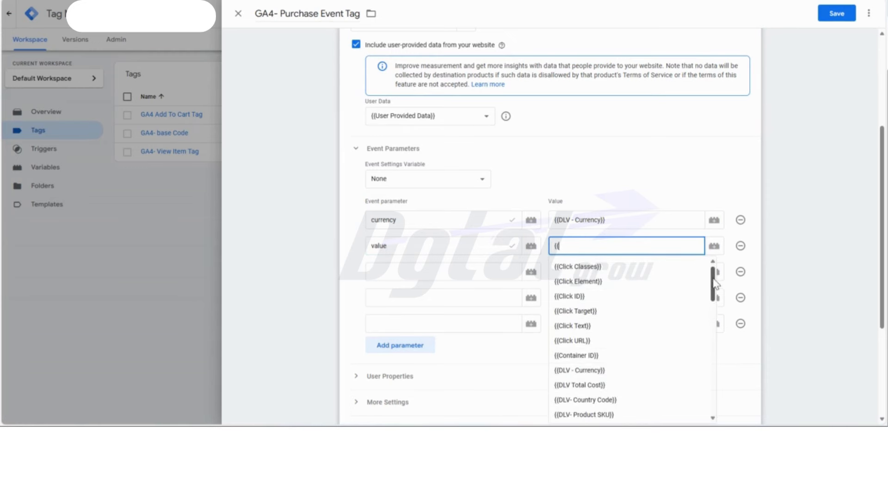
drag(716, 282, 710, 327)
click(586, 390)
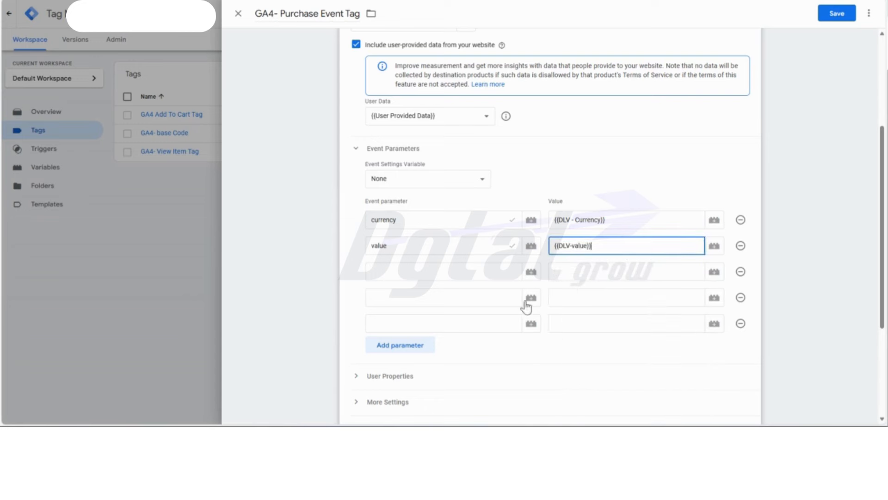
- Copy "product_title" from the Google Docs table into the third event parameter and assign it the DLV-Product Name variable
click(462, 272)
key(alt+Tab)
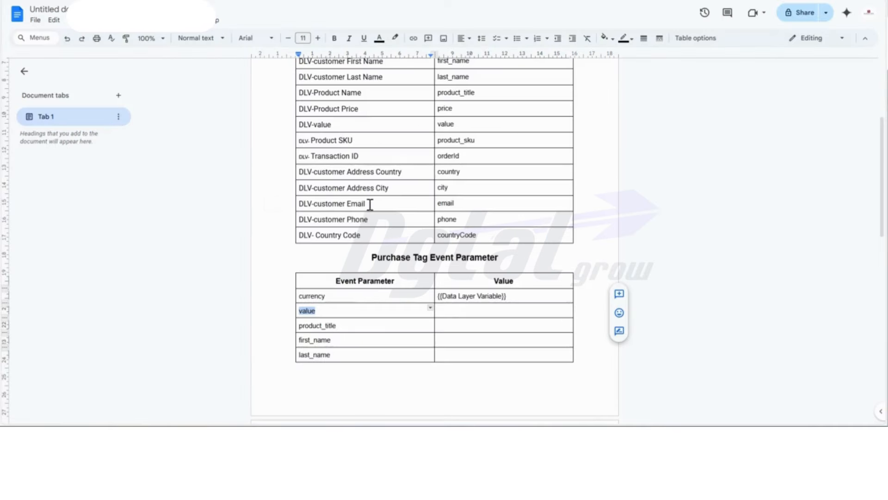
drag(336, 325, 300, 324)
key(ctrl+c)
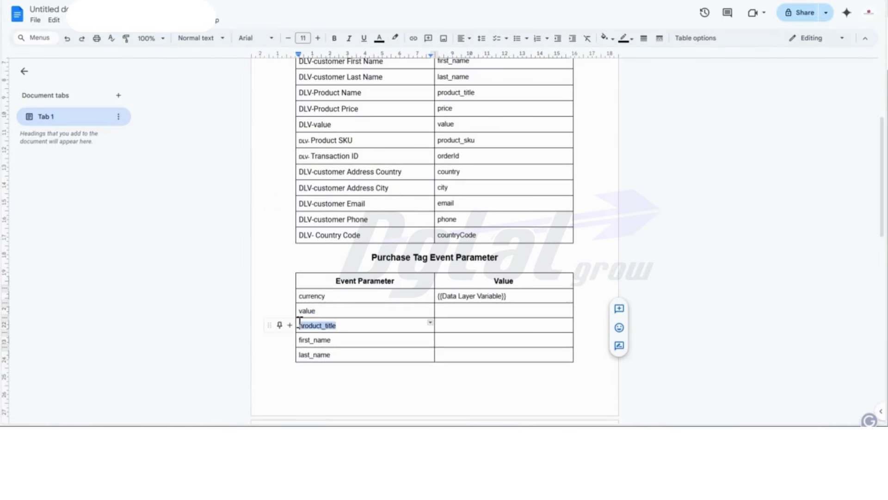
key(alt+Tab)
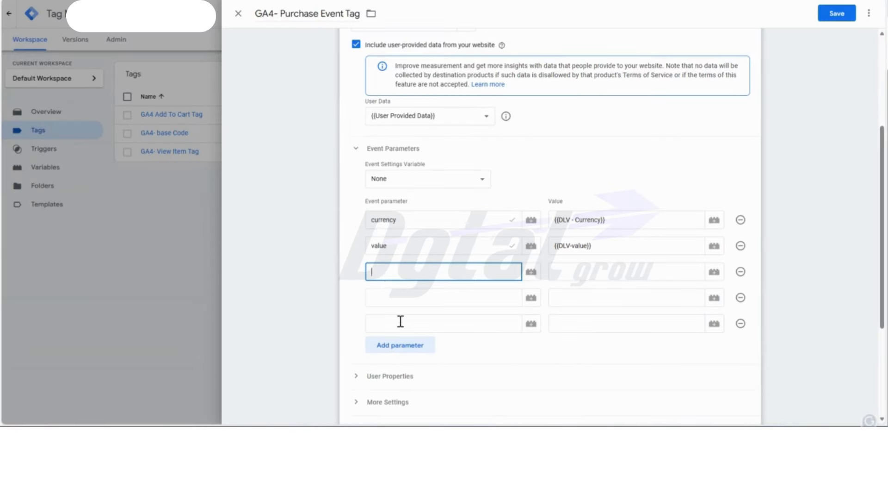
key(ctrl+v)
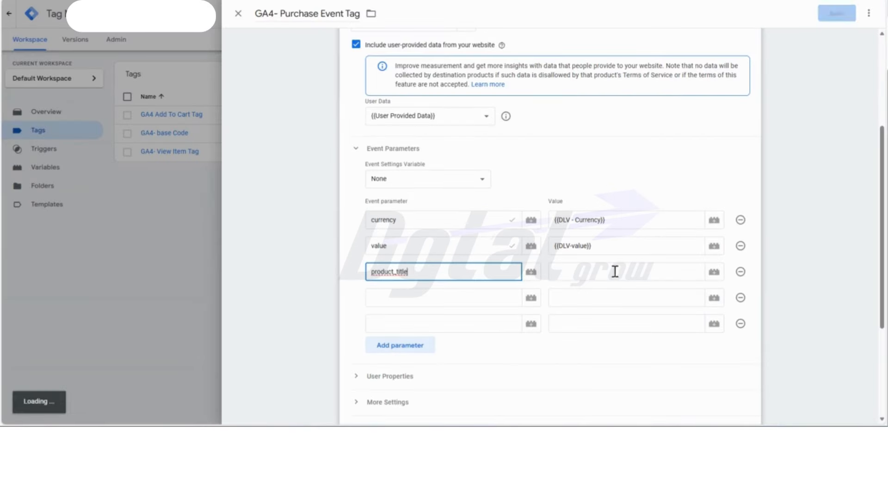
click(718, 274)
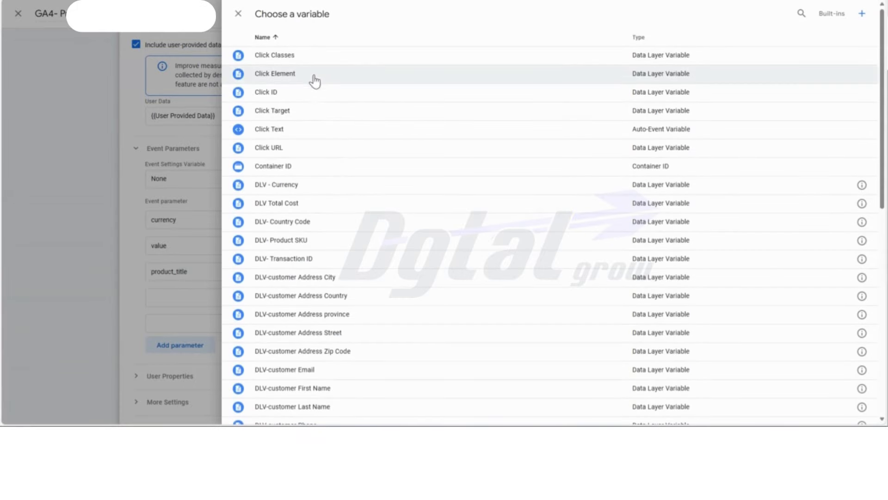
scroll(352, 247, down, 1)
scroll(352, 246, down, 3)
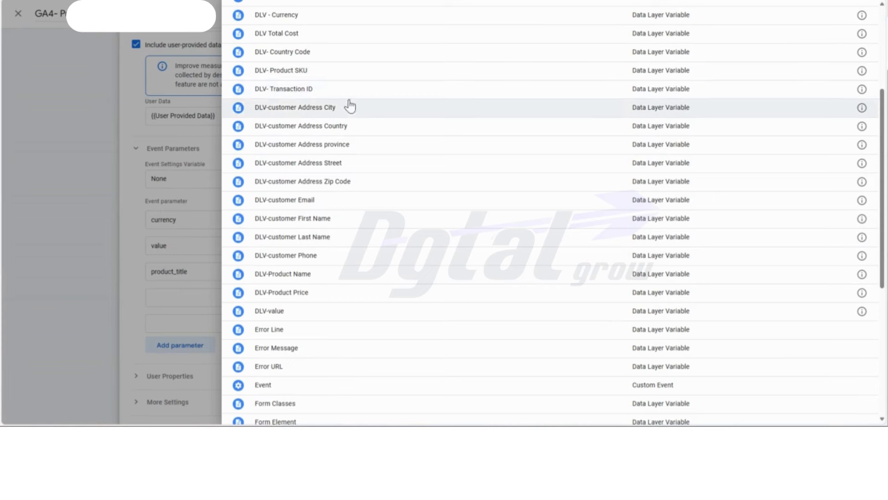
click(330, 277)
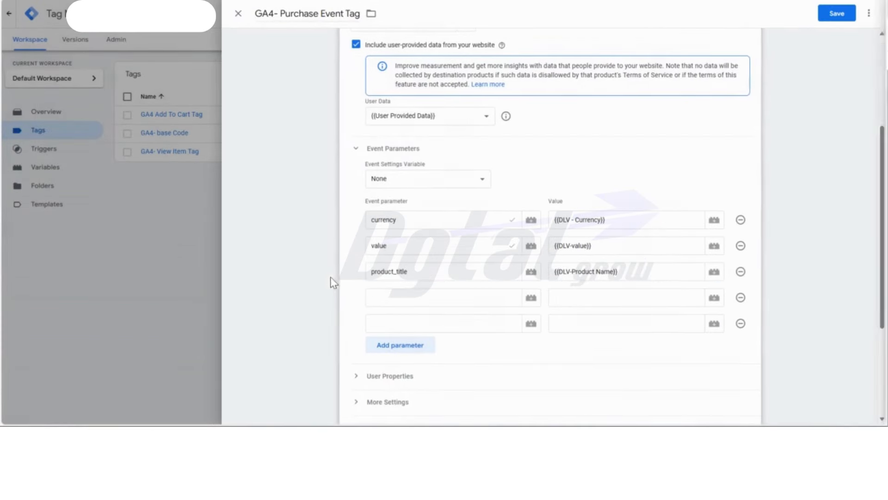
- Copy "first_name" from the Google Docs table into the fourth event parameter and assign it the DLV-customer First Name variable
click(382, 300)
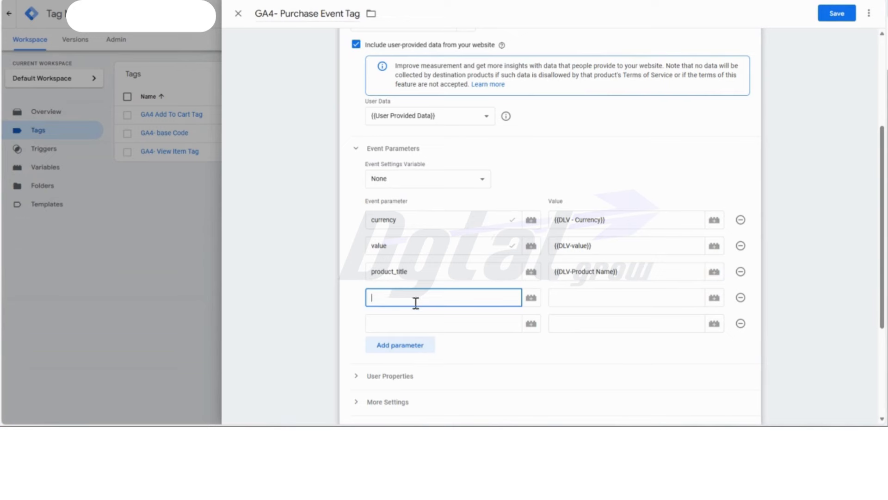
key(alt+Tab)
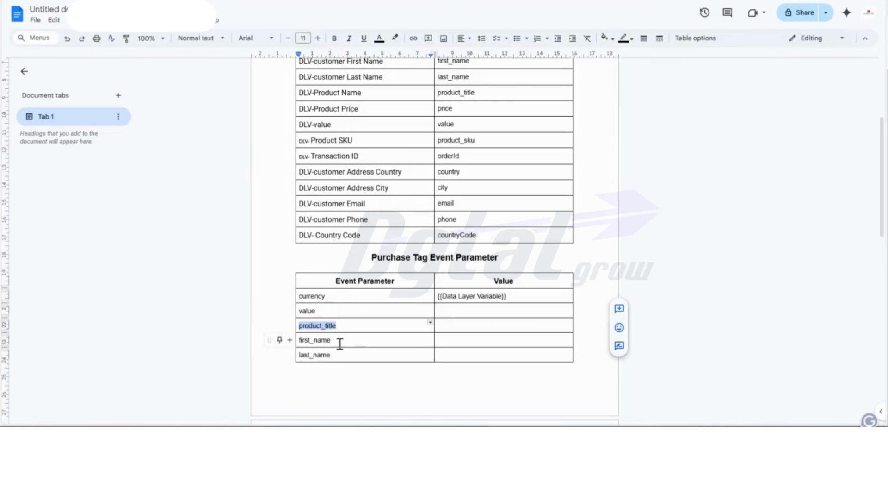
drag(339, 343, 302, 340)
key(ctrl+c)
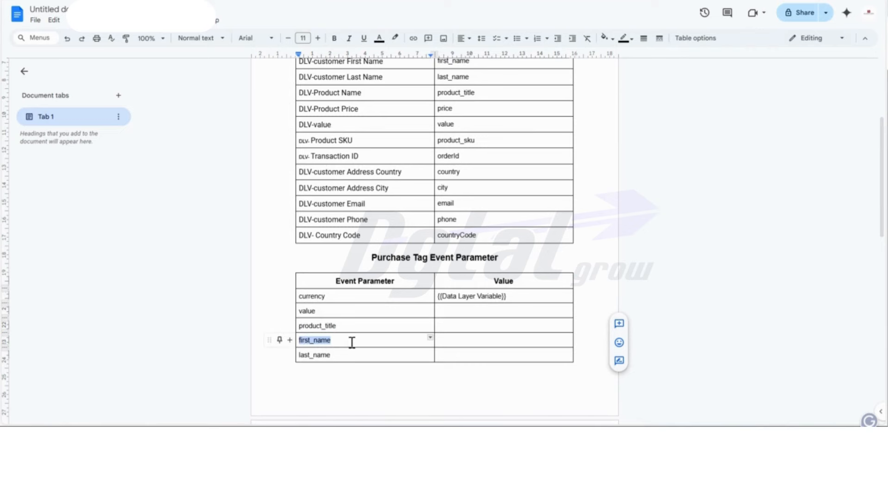
key(alt+Tab)
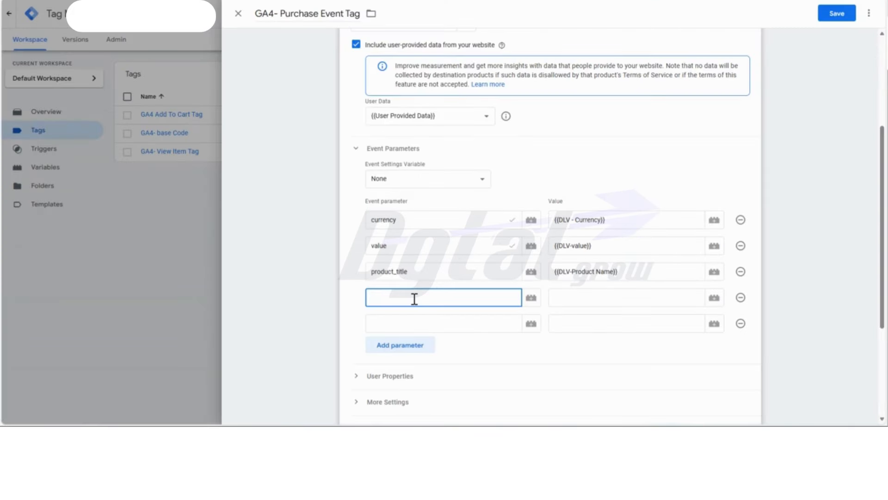
key(ctrl+v)
click(713, 303)
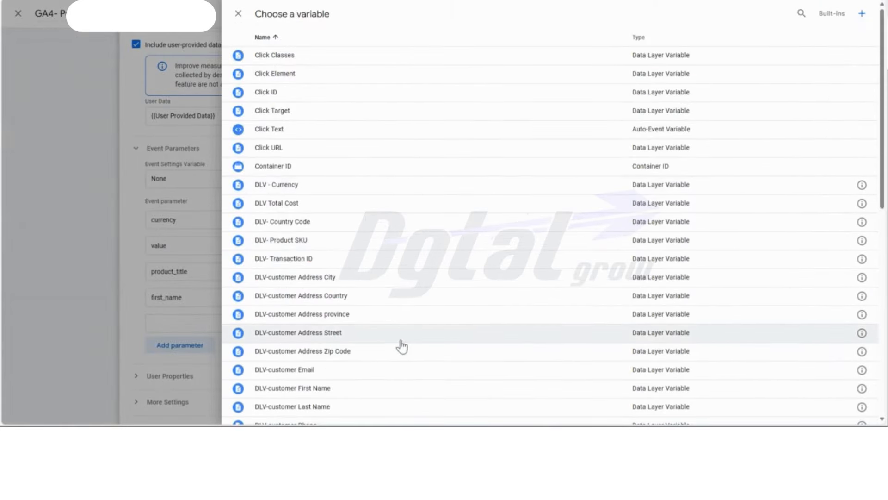
click(363, 388)
- Copy "last_name" from the Google Docs table into the fifth event parameter and assign it the DLV-customer Last Name variable
key(alt+Tab)
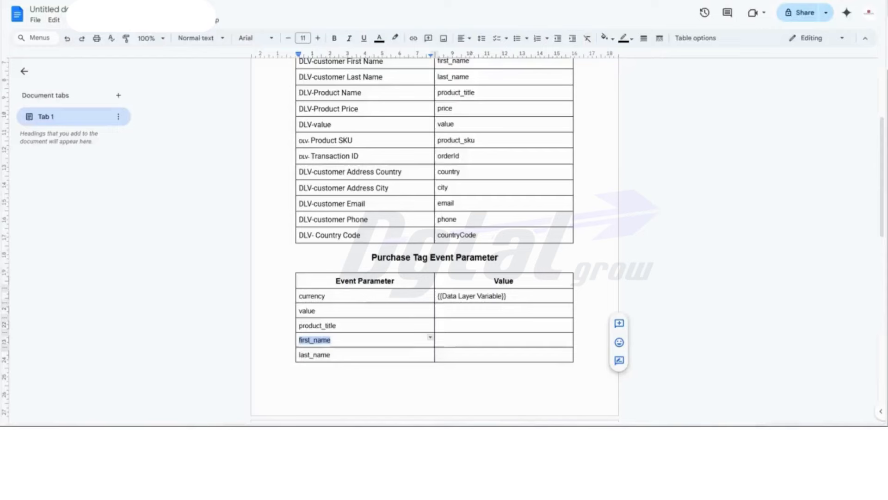
drag(337, 356, 289, 356)
key(ctrl+c)
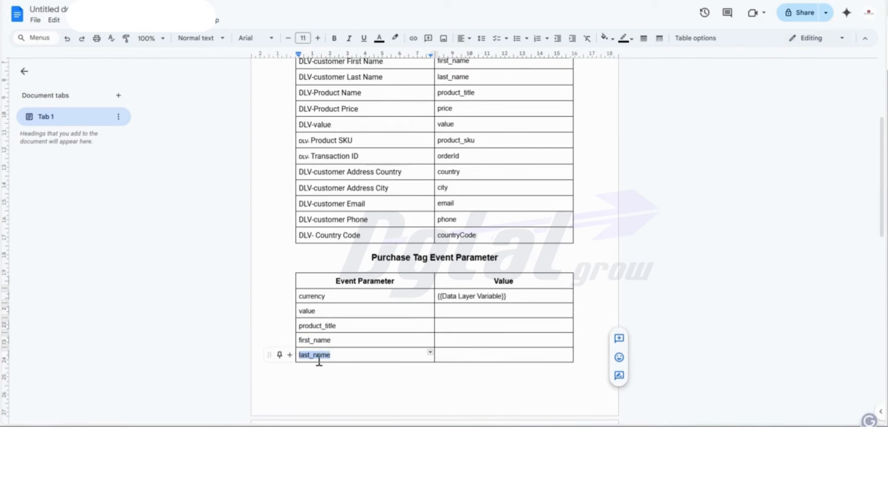
key(alt+Tab)
click(437, 325)
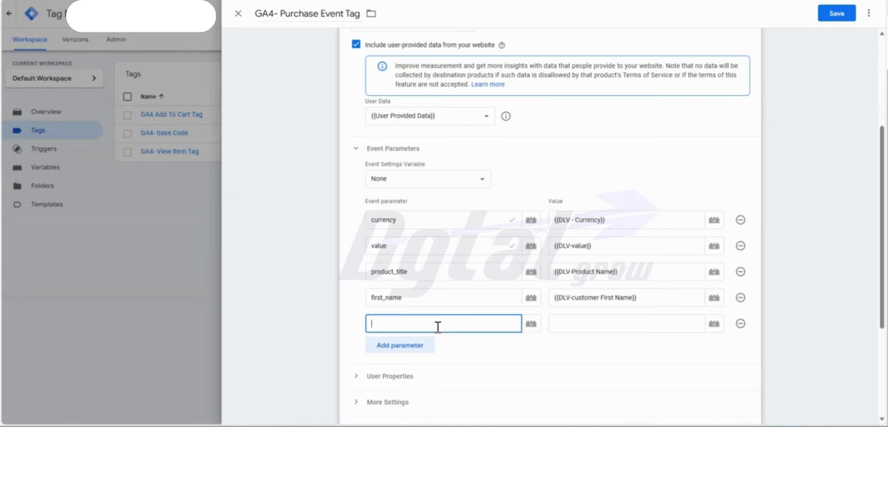
key(ctrl+v)
click(714, 324)
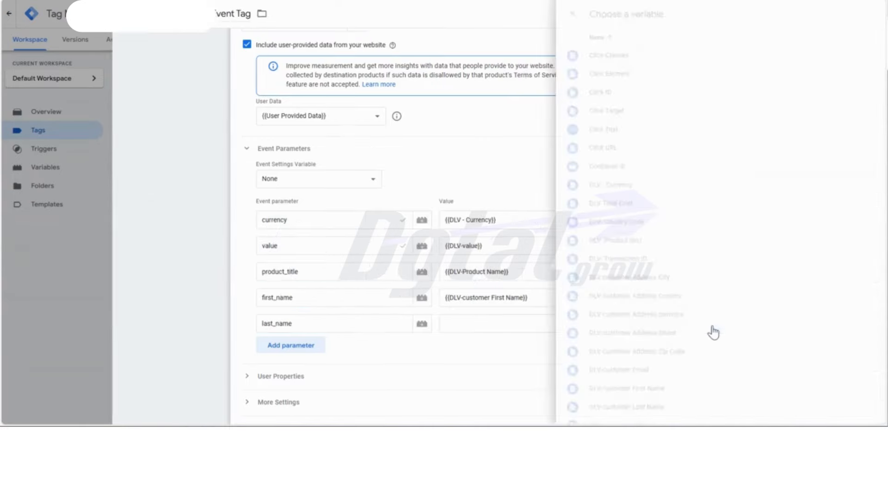
click(311, 406)
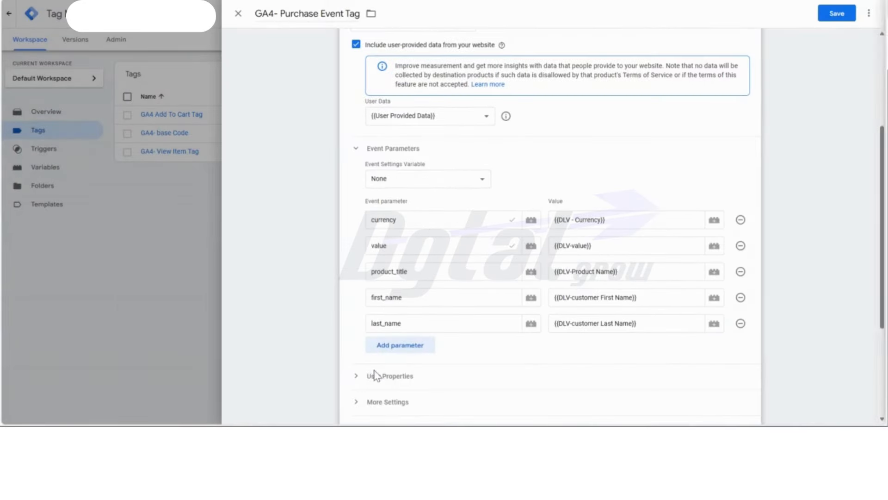
- Add three more empty event parameter rows to the purchase tag
click(411, 346)
click(410, 372)
click(413, 397)
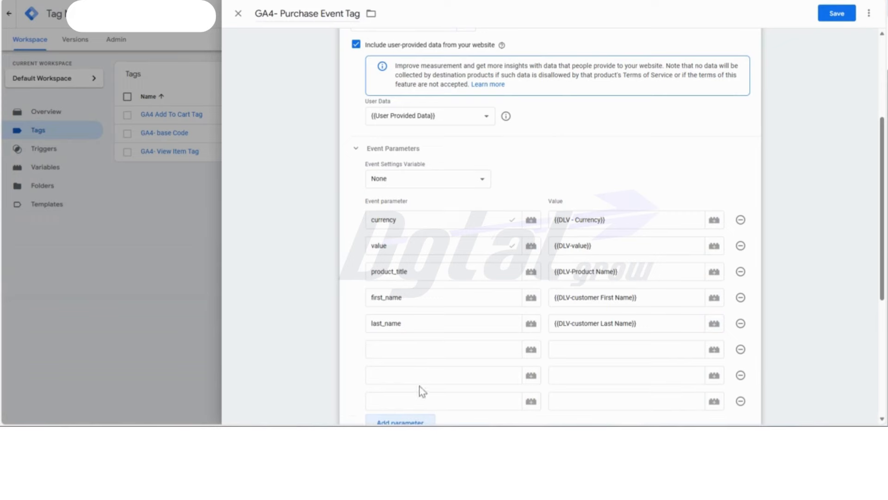
- Copy "email" from the Google Docs table into the sixth event parameter and assign it {{DLV-customer Email}}
click(425, 345)
key(ctrl+Tab)
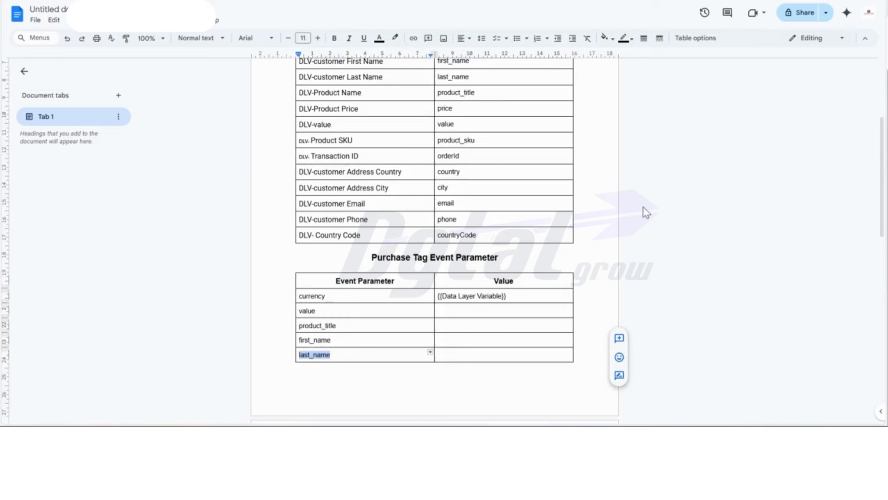
scroll(648, 212, down, 4)
click(305, 304)
double_click(305, 304)
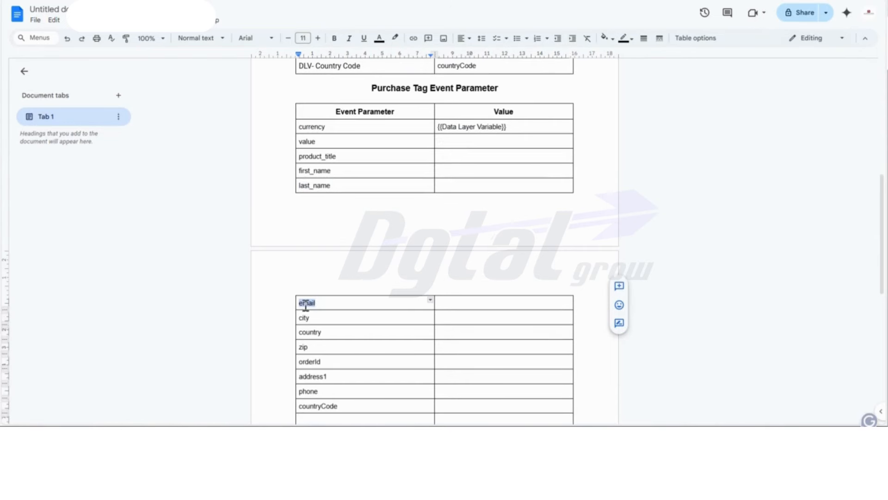
key(ctrl+shift+Tab)
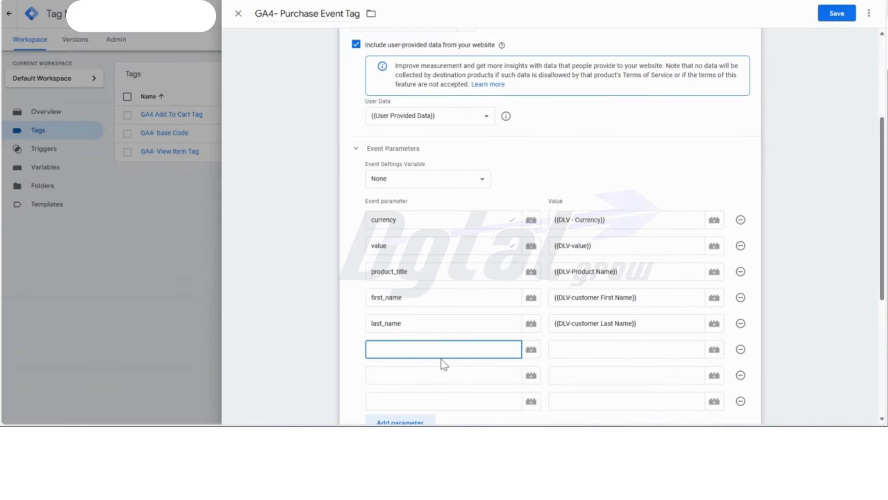
click(571, 347)
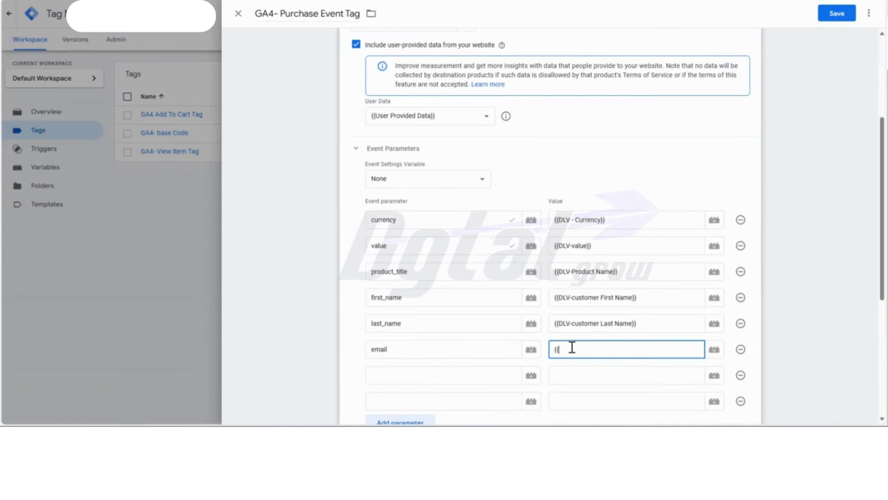
scroll(568, 348, down, 4)
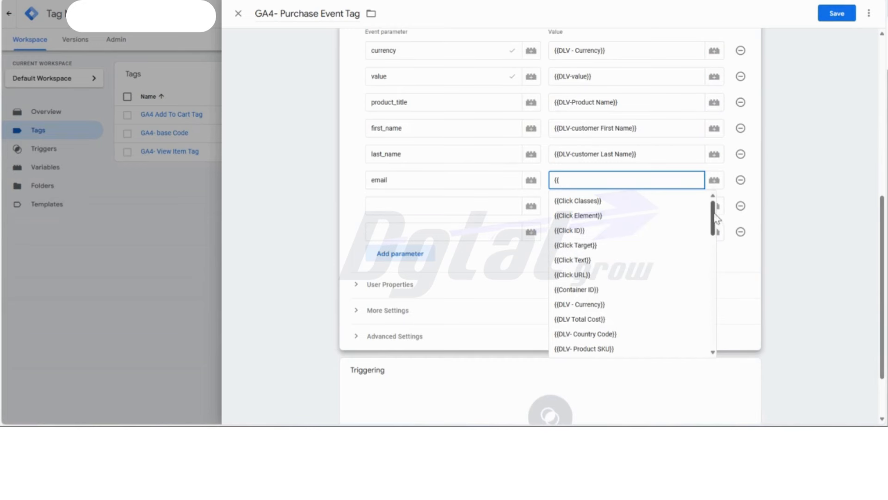
drag(715, 218, 716, 262)
click(643, 265)
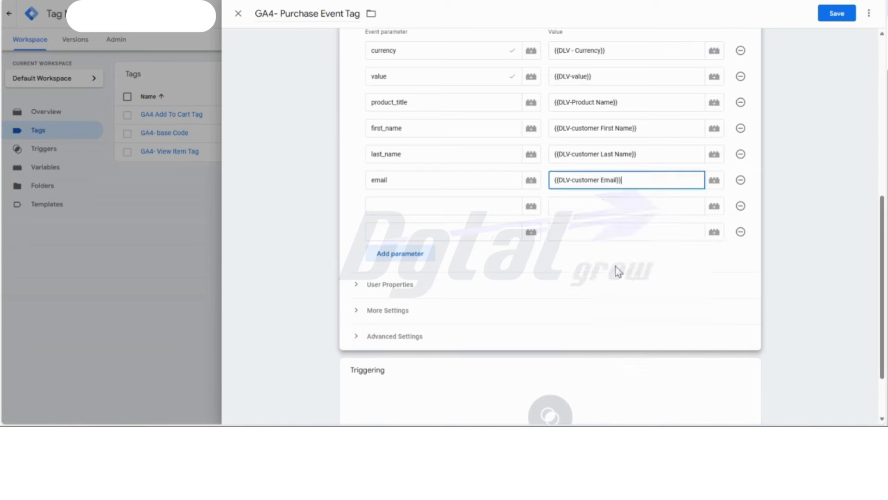
- Copy "city" from the Google Docs table into the seventh event parameter and assign it {{DLV-customer Address City}}
key(ctrl+Tab)
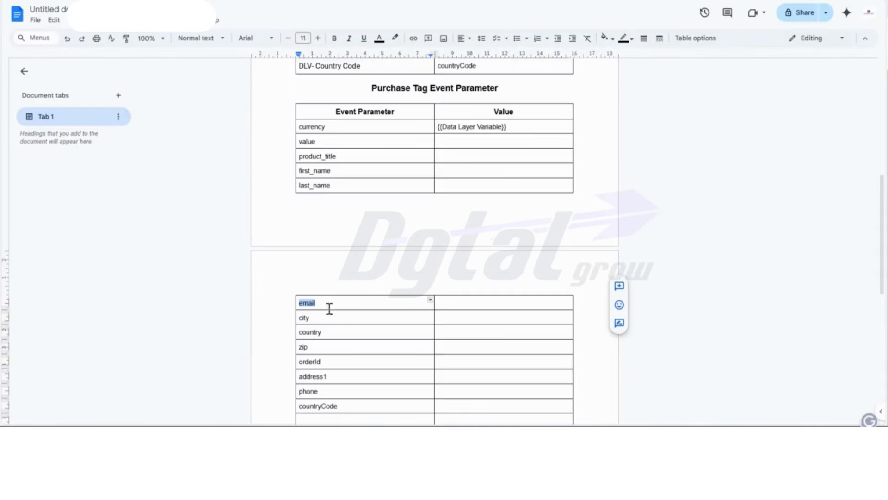
double_click(303, 317)
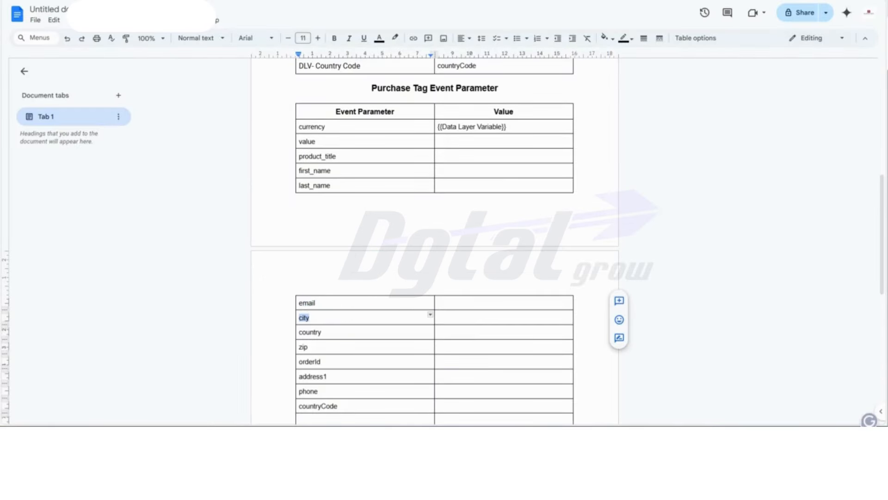
key(ctrl+Tab)
click(387, 206)
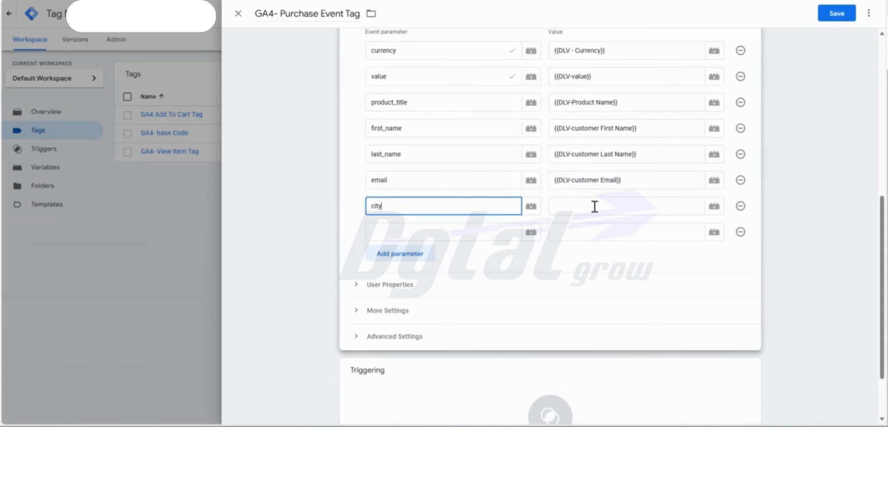
click(648, 210)
text({{)
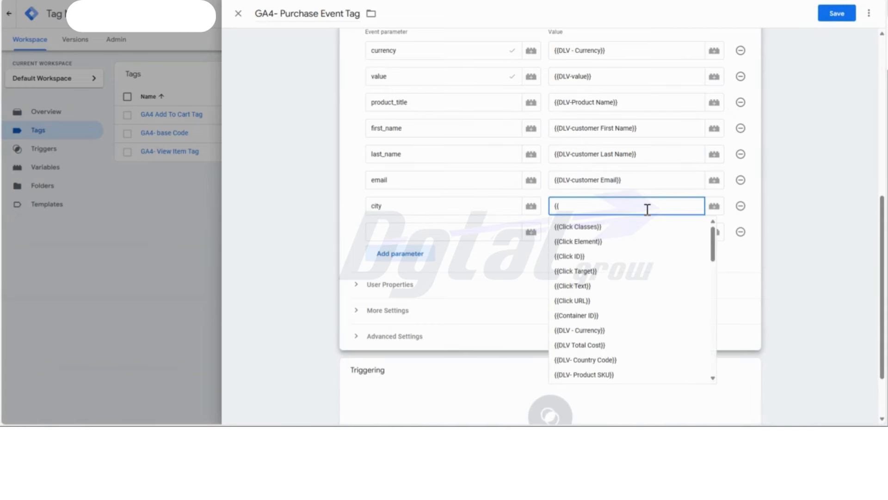
scroll(648, 294, down, 3)
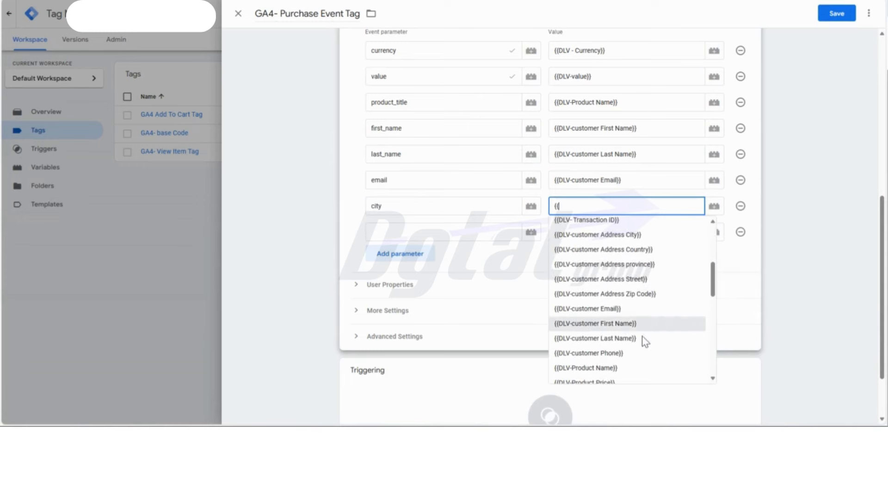
click(648, 235)
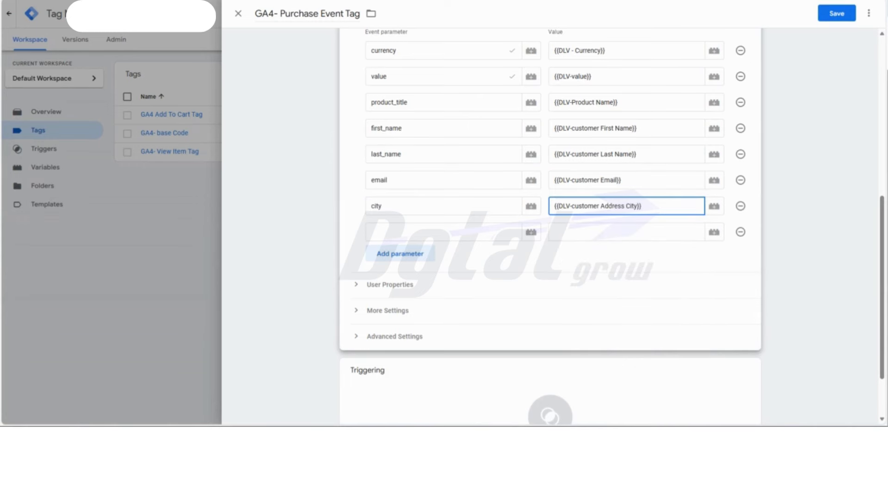
- Copy "country" from the Google Docs table into the eighth event parameter and assign it {{DLV-customer Address Country}}
key(alt+Tab)
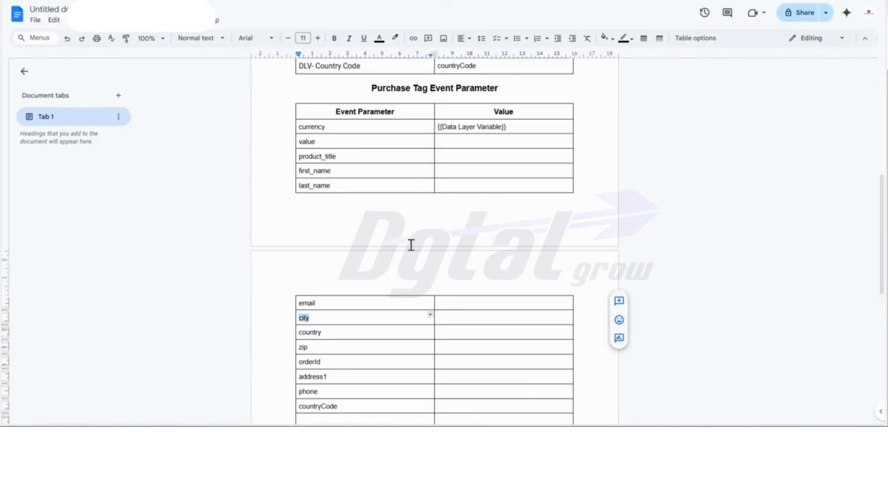
double_click(313, 332)
key(alt+Tab)
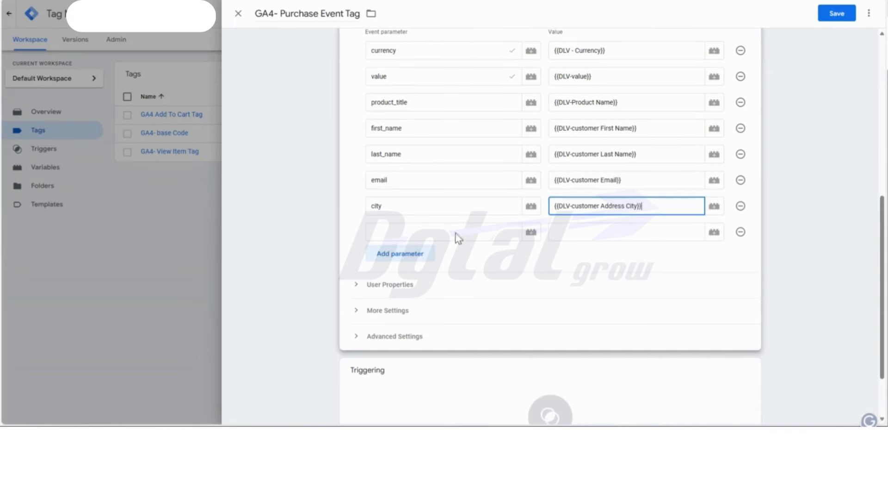
click(392, 231)
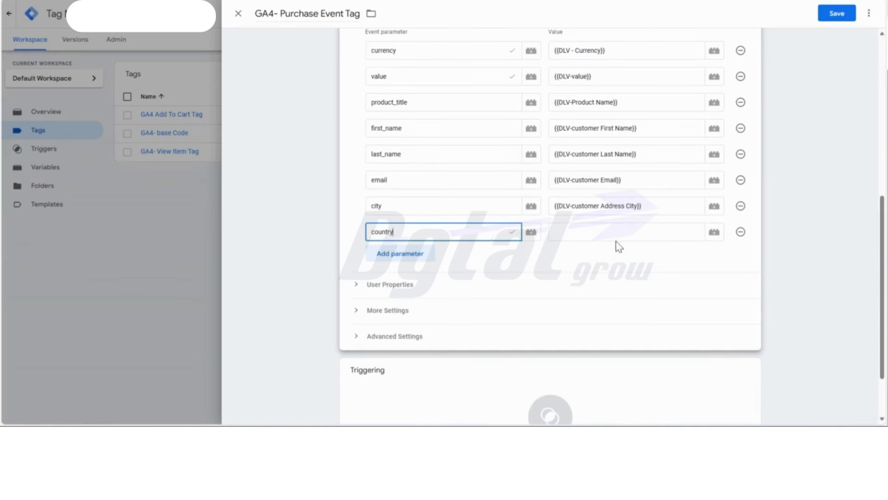
click(621, 229)
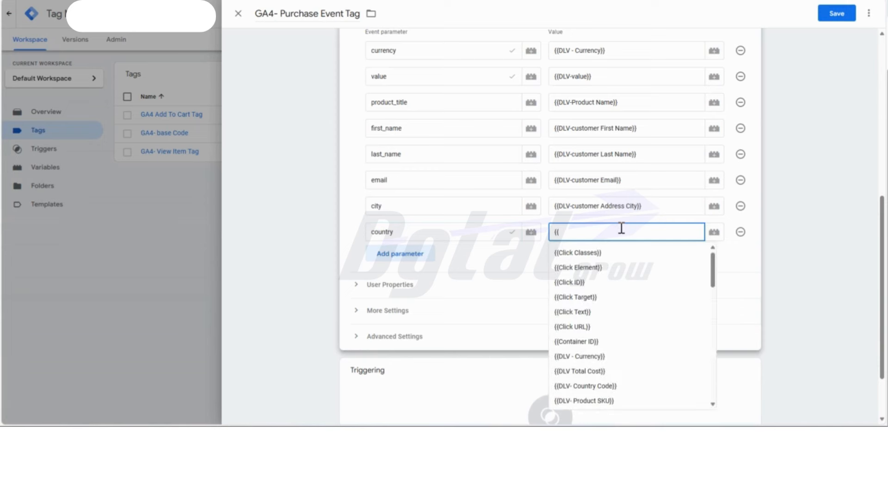
scroll(629, 279, down, 3)
click(647, 277)
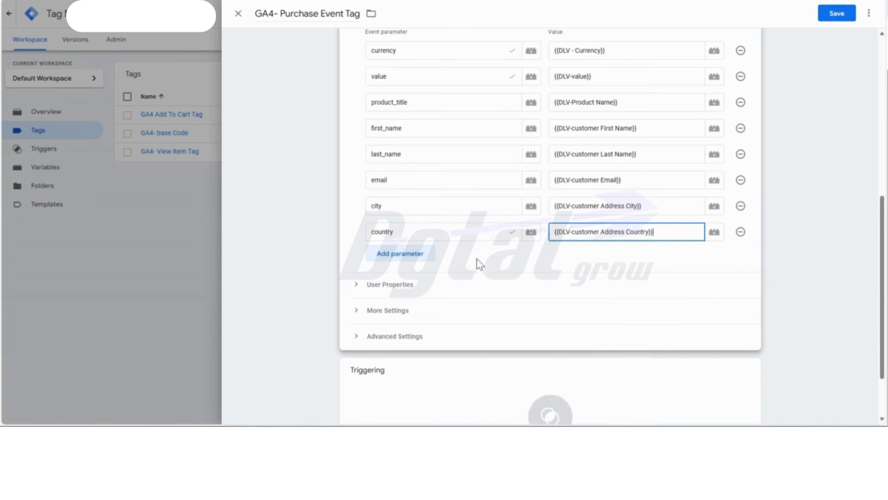
- Add three empty event parameter rows below the country parameter
click(415, 255)
click(407, 281)
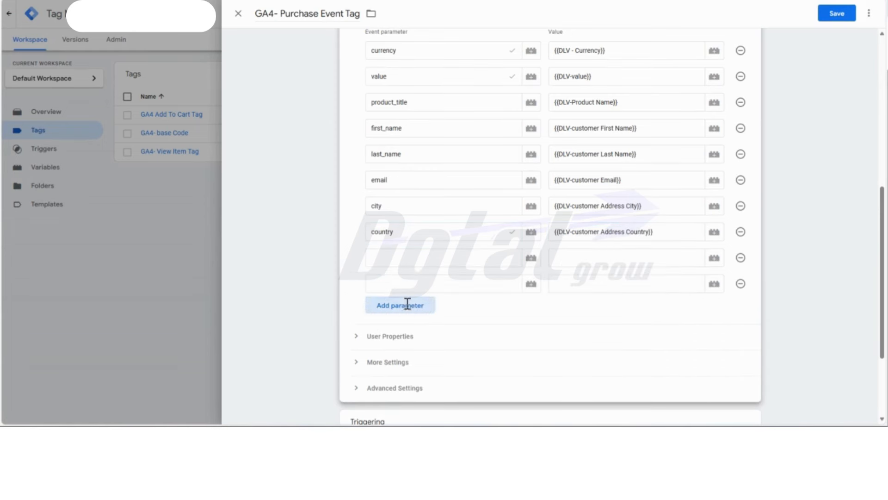
click(407, 303)
- Copy "zip" from the Google Docs table into the ninth event parameter and assign it {{DLV-customer Address Zip Code}}
click(405, 255)
key(alt+Tab)
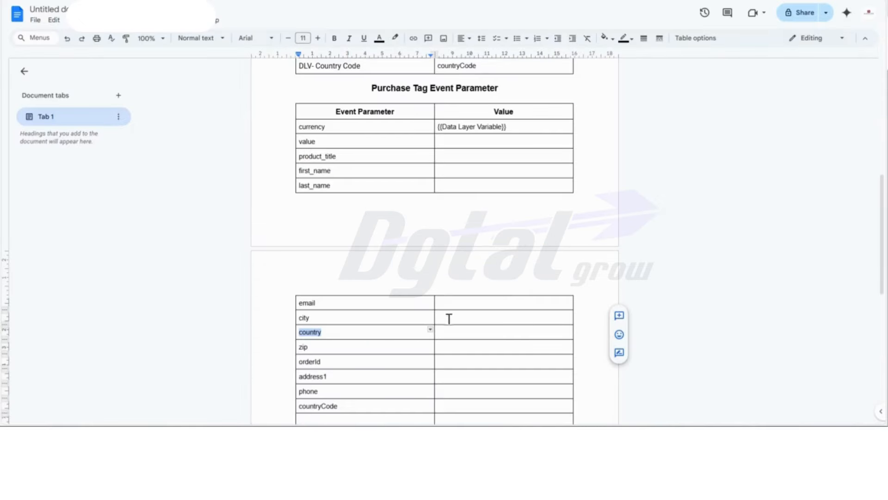
double_click(306, 347)
key(ctrl+c)
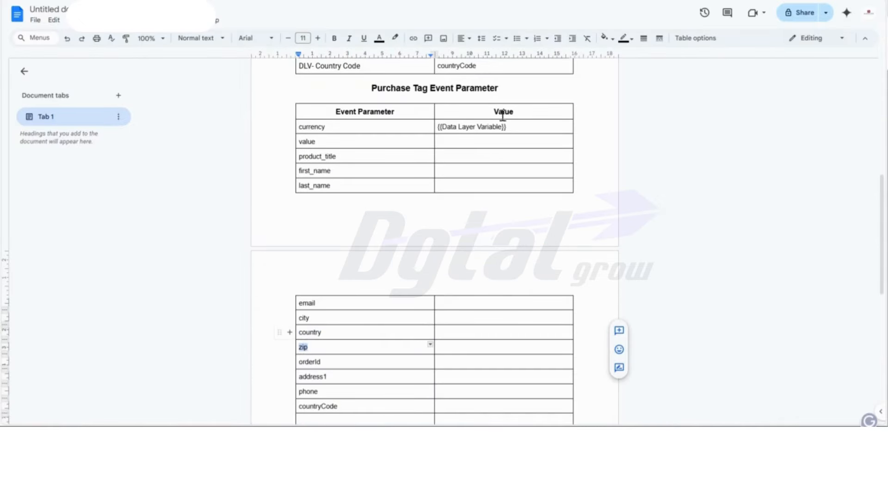
key(alt+Tab)
key(ctrl+v)
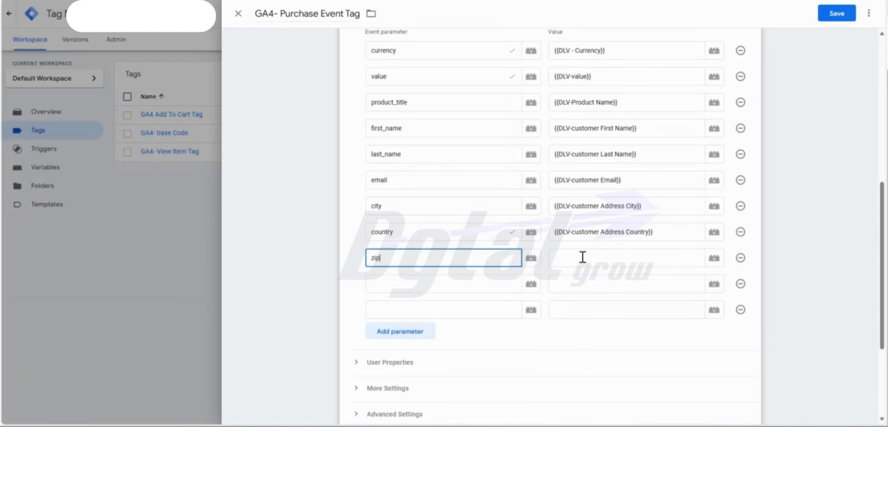
click(585, 257)
text({{)
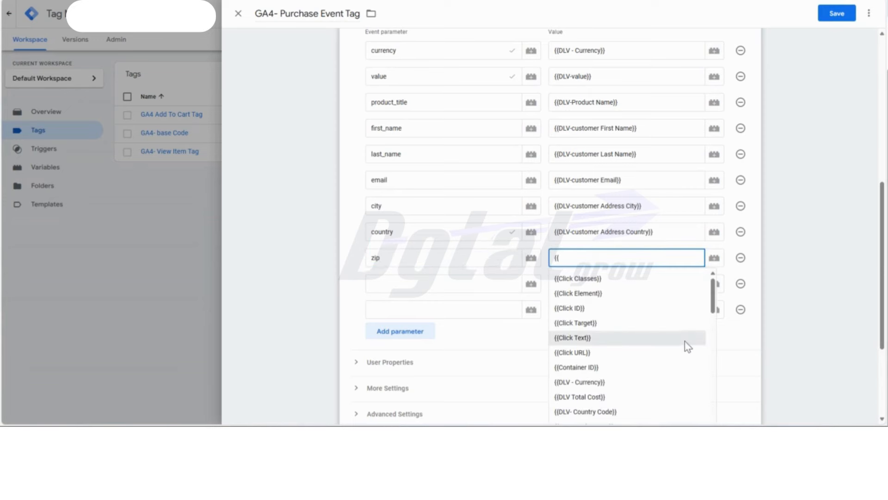
scroll(685, 342, down, 3)
click(655, 331)
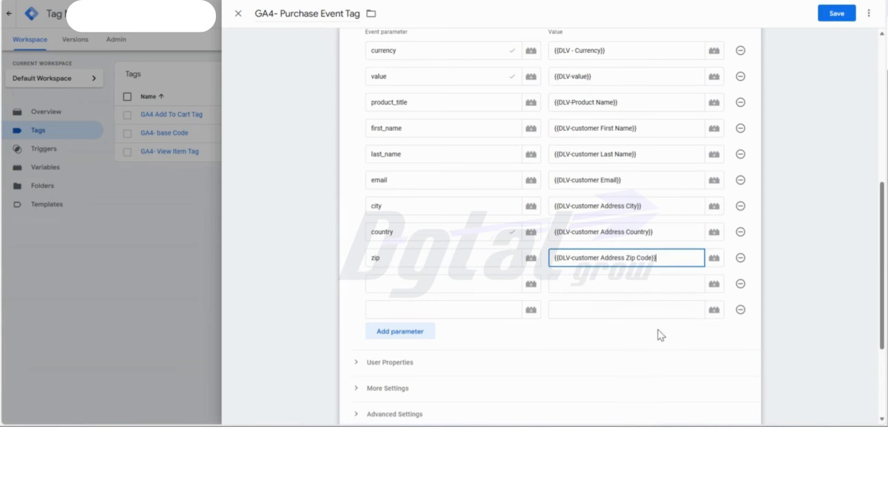
- Copy "orderId" from the Google Docs table into the tenth event parameter and assign it {{DLV- Transaction ID}}
click(434, 288)
key(alt+Tab)
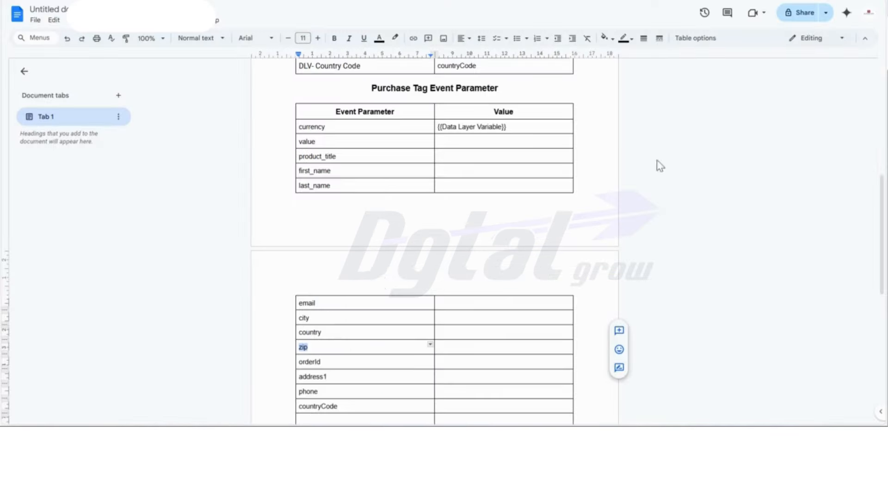
double_click(314, 362)
key(ctrl+c)
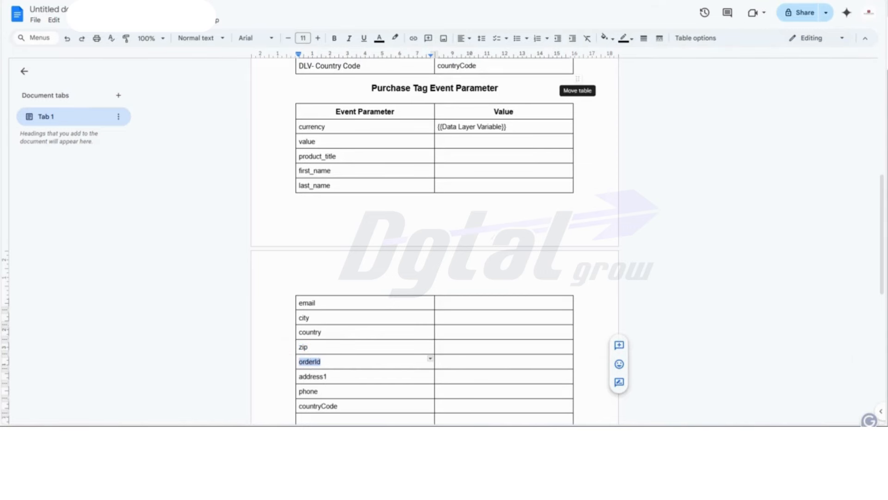
key(alt+Tab)
key(ctrl+v)
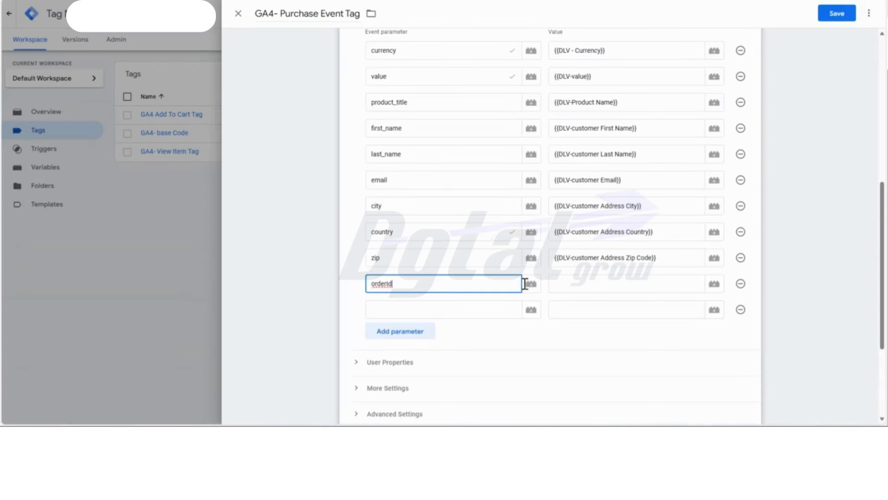
click(576, 283)
text({{)
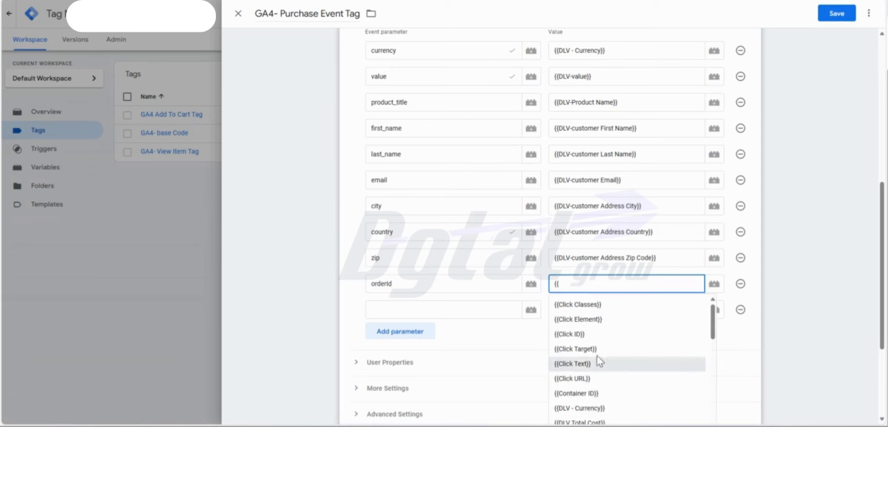
scroll(644, 350, down, 3)
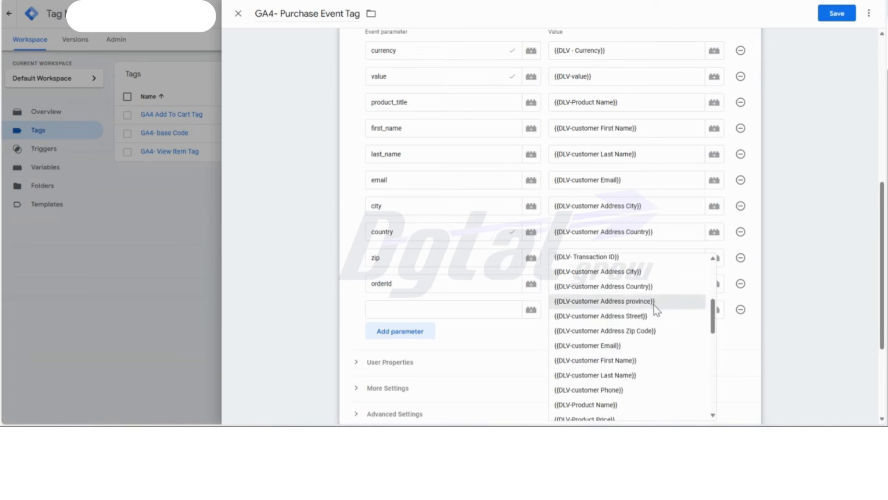
scroll(655, 305, down, 4)
scroll(654, 306, down, 5)
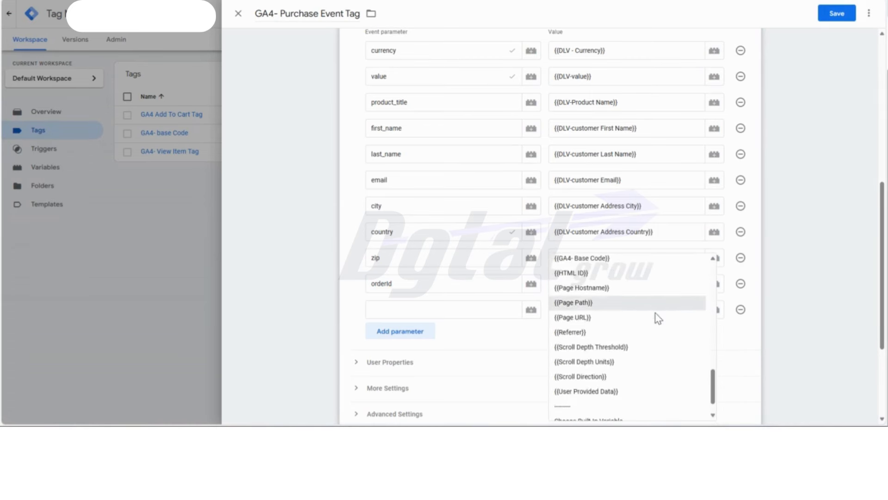
drag(719, 389, 709, 298)
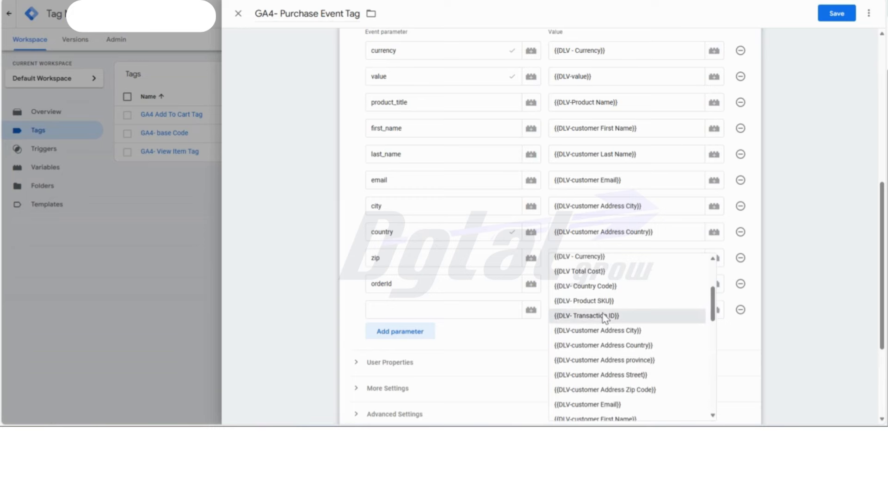
click(616, 315)
- Copy "address1" from the Google Docs table into the eleventh event parameter's name
click(485, 311)
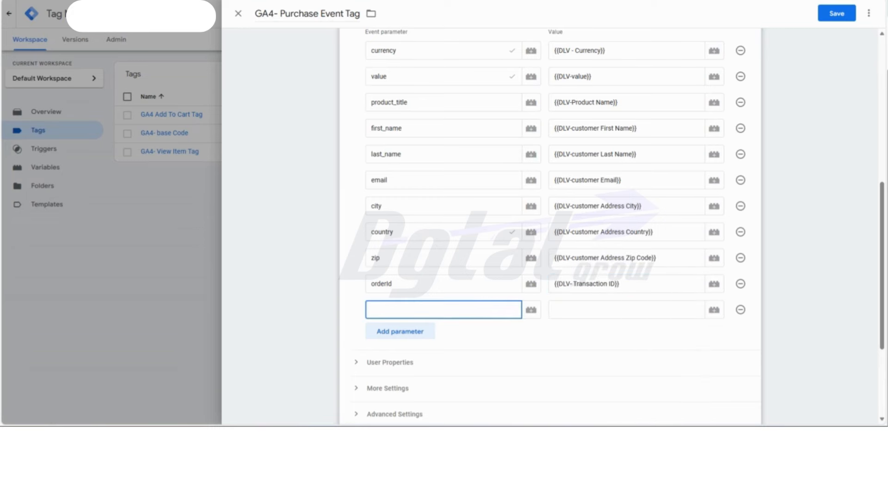
key(ctrl+Tab)
triple_click(313, 377)
click(313, 377)
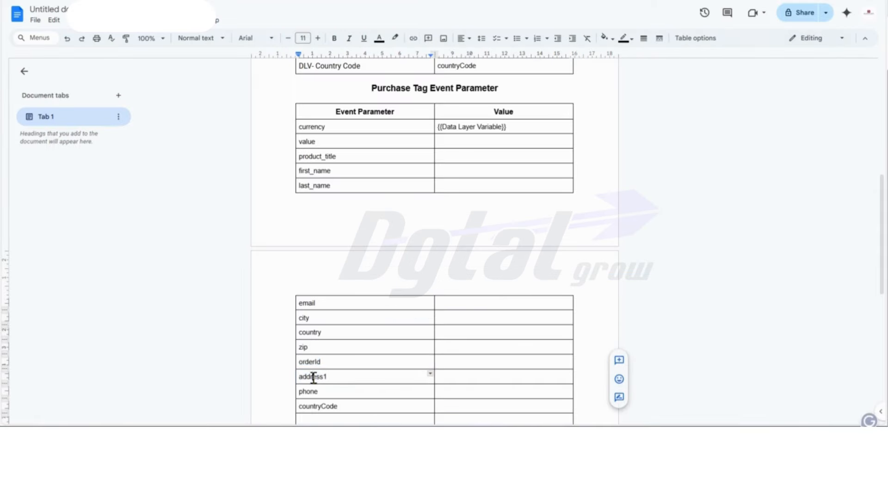
double_click(314, 377)
key(ctrl+c)
key(ctrl+Tab)
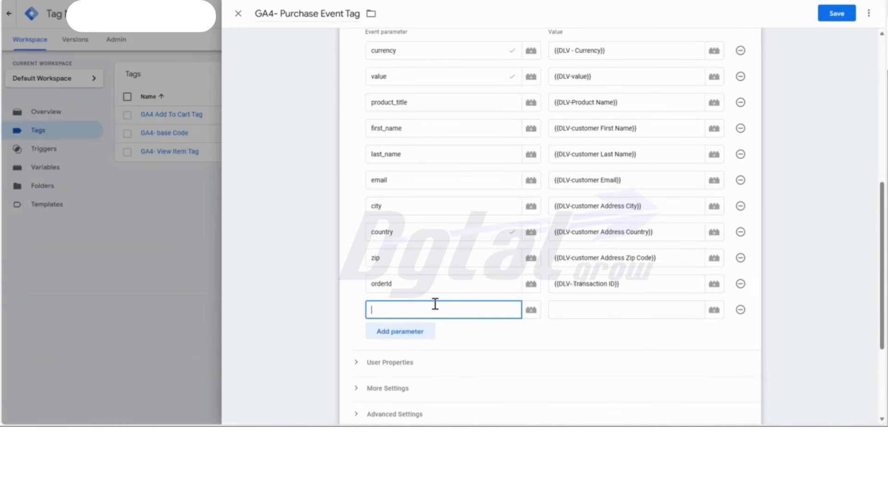
key(ctrl+v)
click(567, 309)
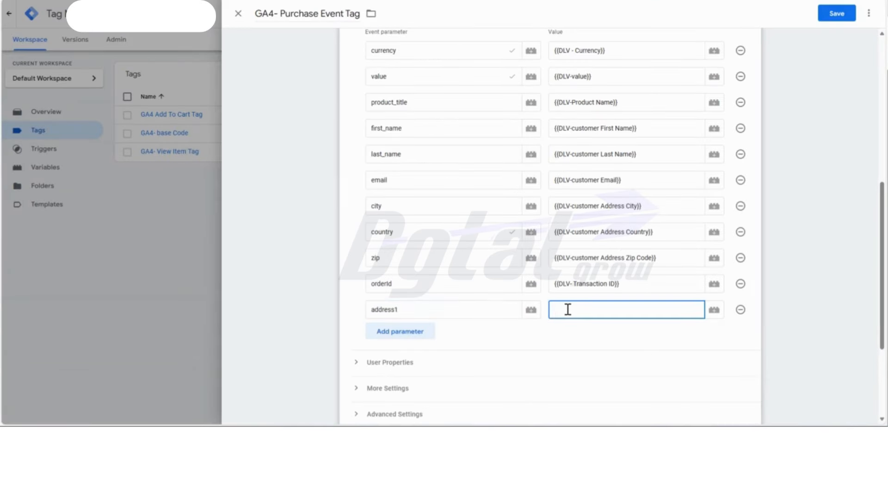
text({{)
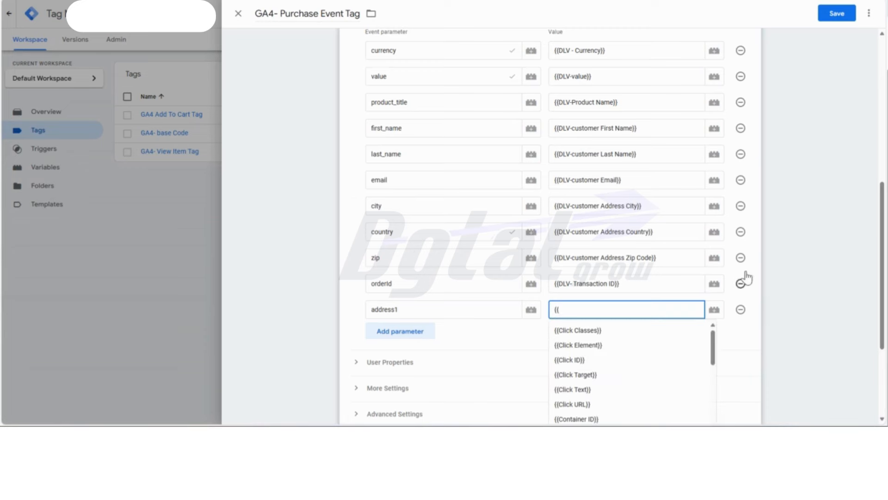
scroll(677, 192, down, 3)
click(634, 160)
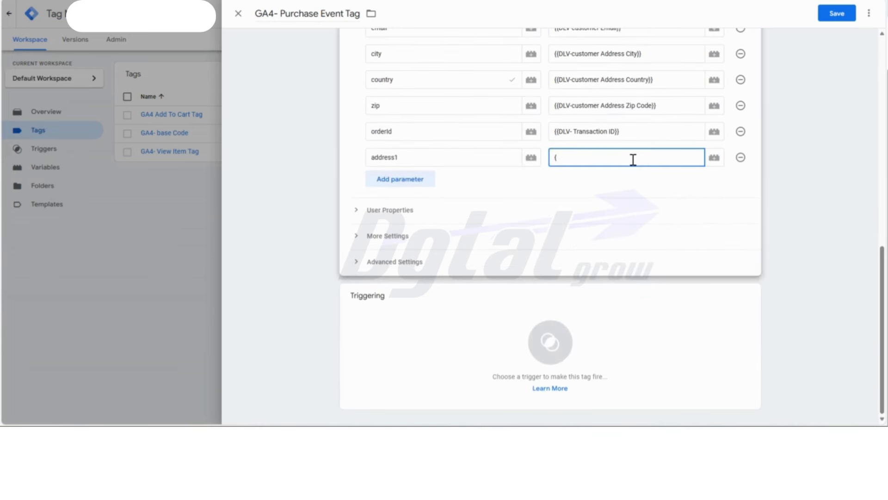
click(633, 160)
click(737, 179)
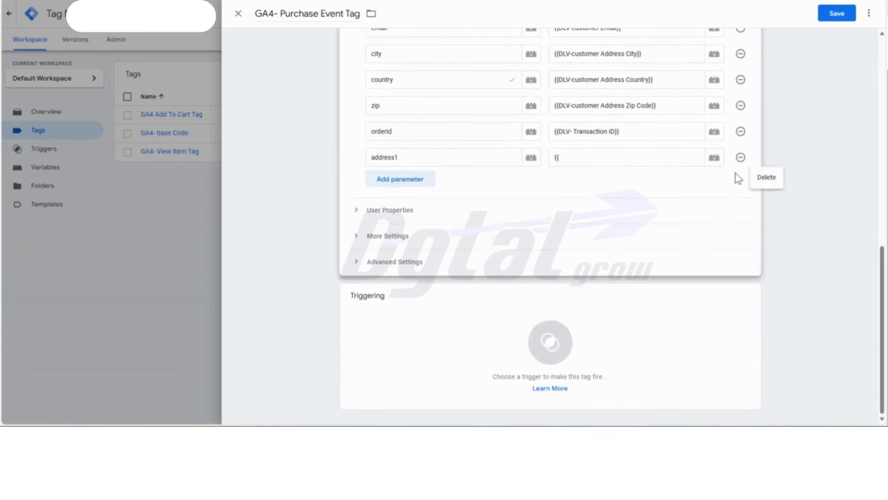
click(655, 160)
- Assign {{DLV-customer Address Street}} as the value of the address1 event parameter
click(715, 158)
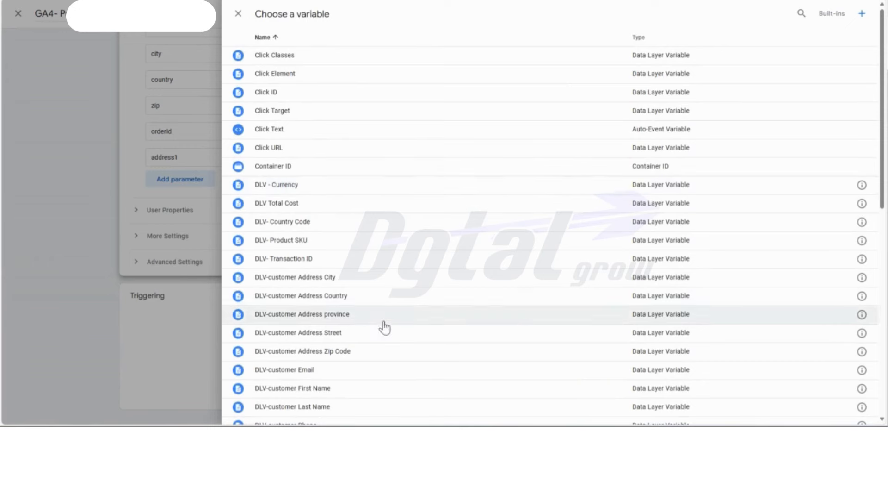
click(375, 332)
scroll(657, 194, up, 4)
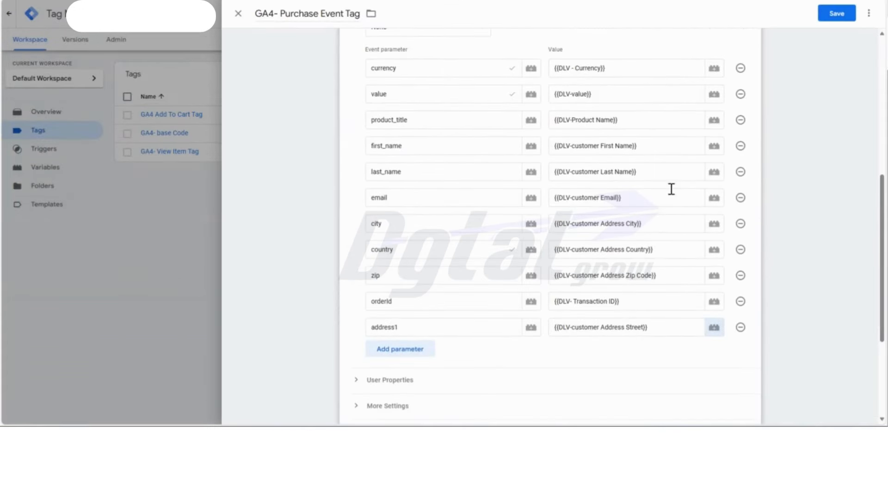
- Add three empty event parameter rows below the address1 parameter
scroll(740, 178, down, 4)
click(403, 181)
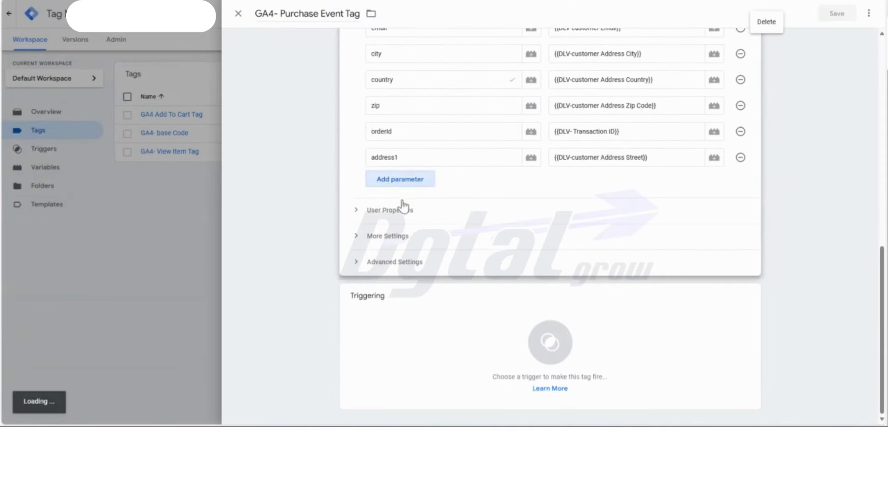
click(403, 205)
click(401, 231)
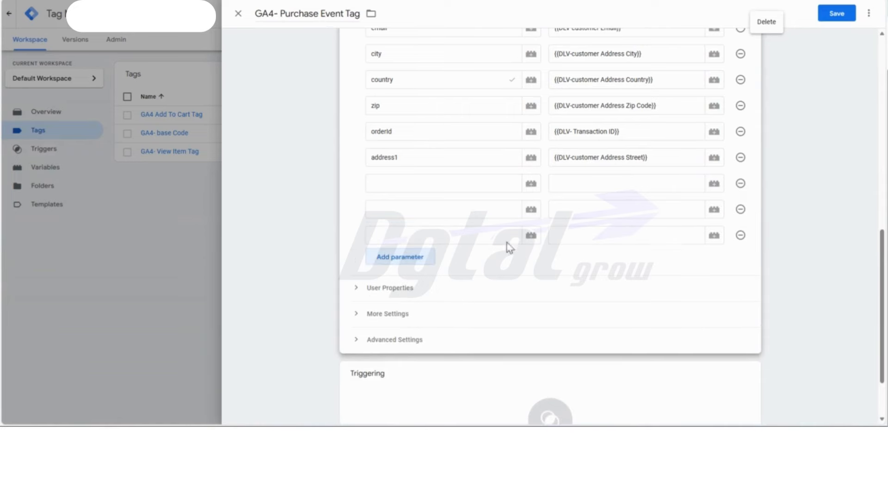
- Copy "phone" from the Google Docs table into the twelfth event parameter and assign it {{DLV-customer Phone}}
key(alt+Tab)
scroll(397, 236, down, 4)
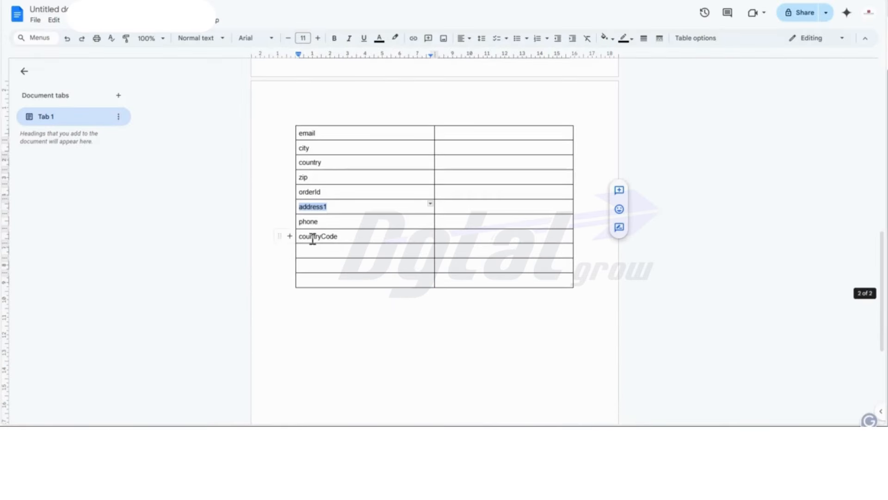
double_click(311, 222)
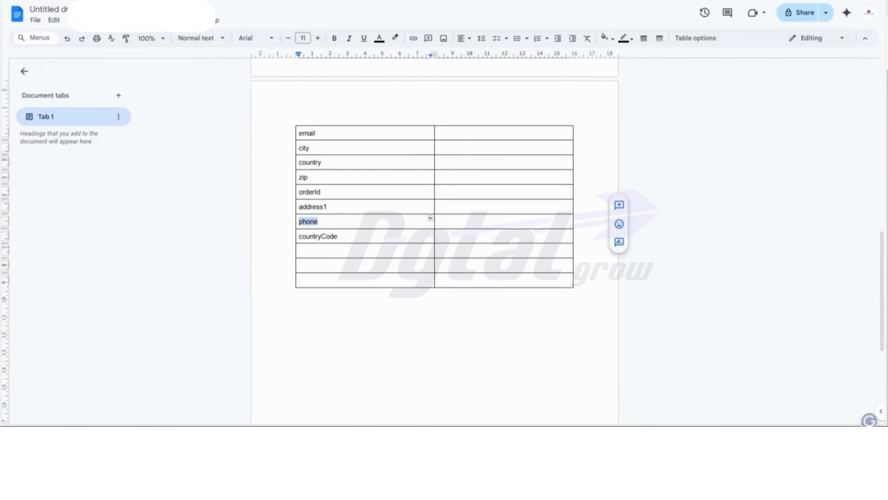
key(alt+Tab)
click(387, 184)
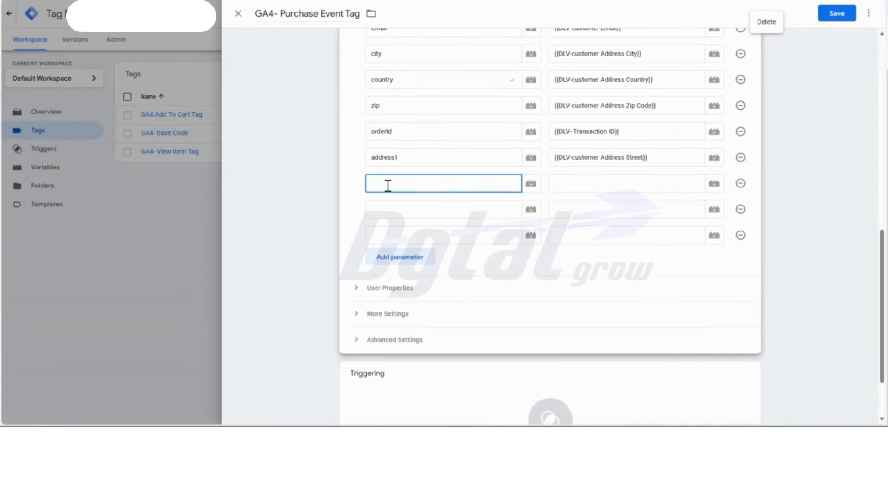
click(592, 180)
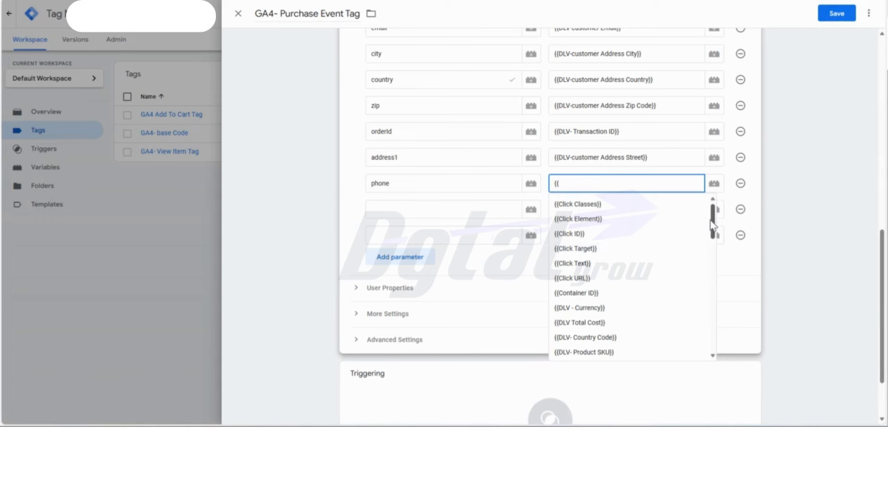
drag(714, 224, 715, 260)
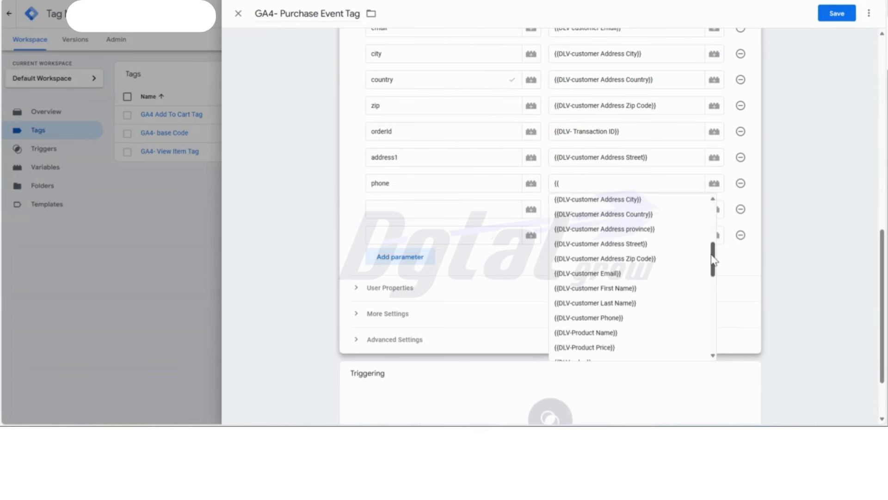
click(614, 324)
- Copy "countryCode" from the Google Docs table into the thirteenth event parameter, assign it {{DLV- Country Code}}, and delete the leftover empty row
click(475, 216)
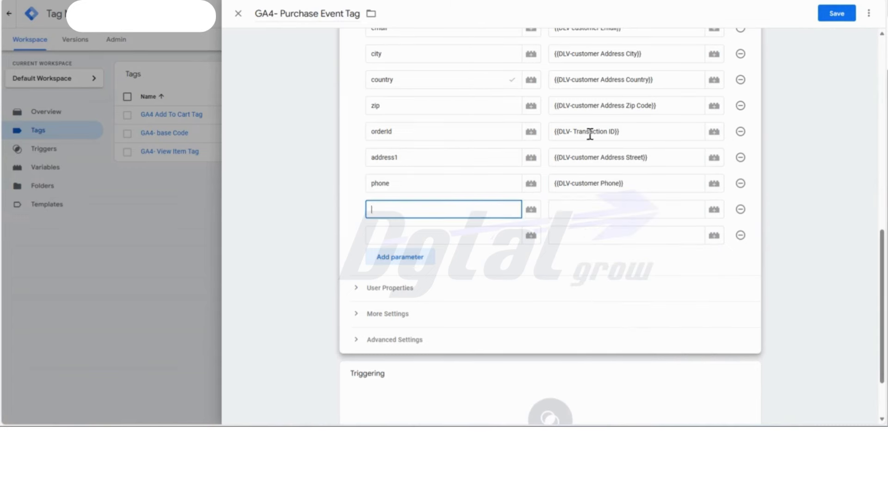
key(alt+Tab)
double_click(307, 237)
key(ctrl+c)
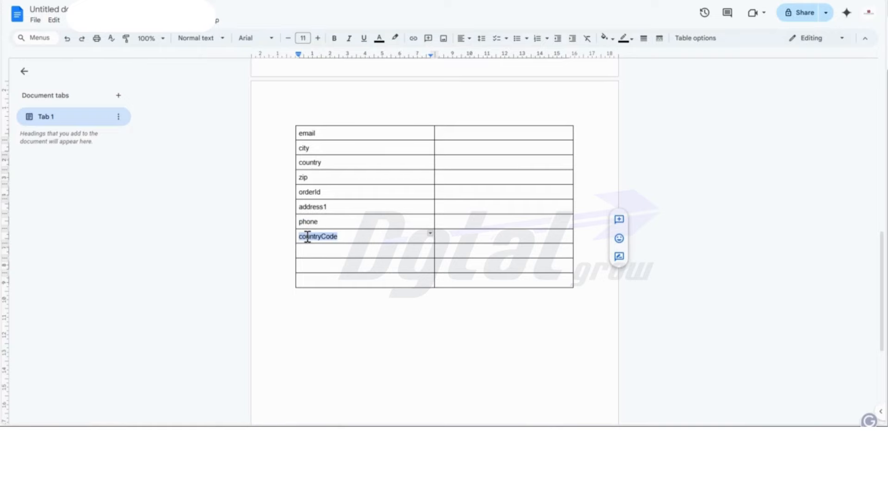
key(alt+Tab)
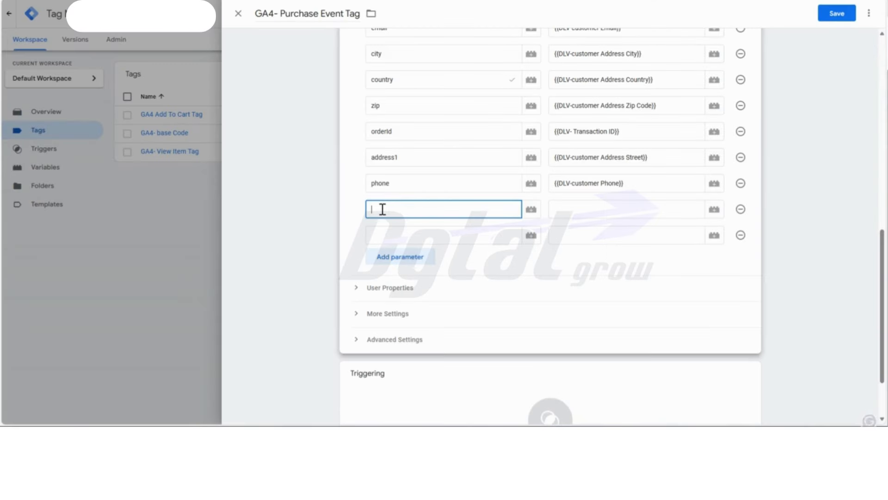
key(ctrl+v)
click(592, 211)
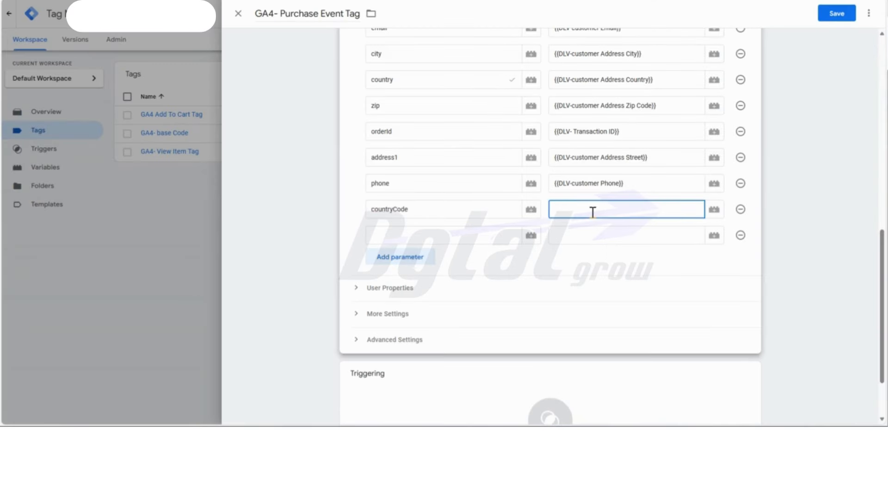
text({{)
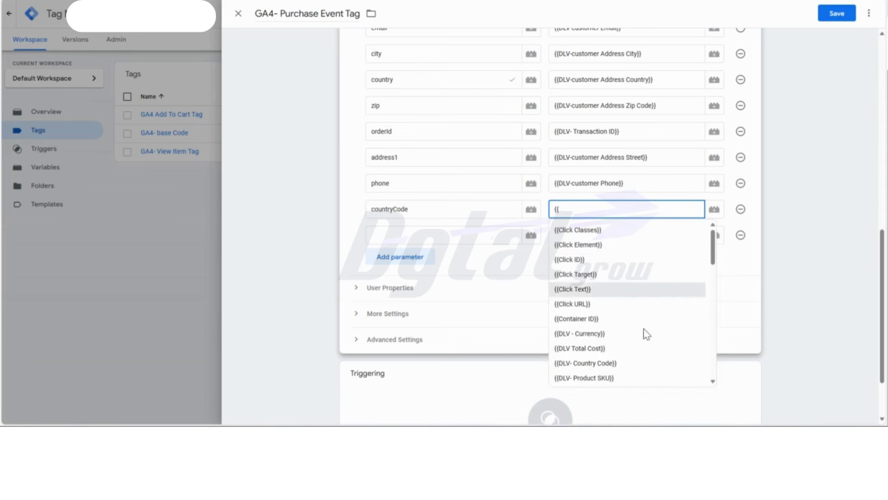
click(618, 364)
click(740, 235)
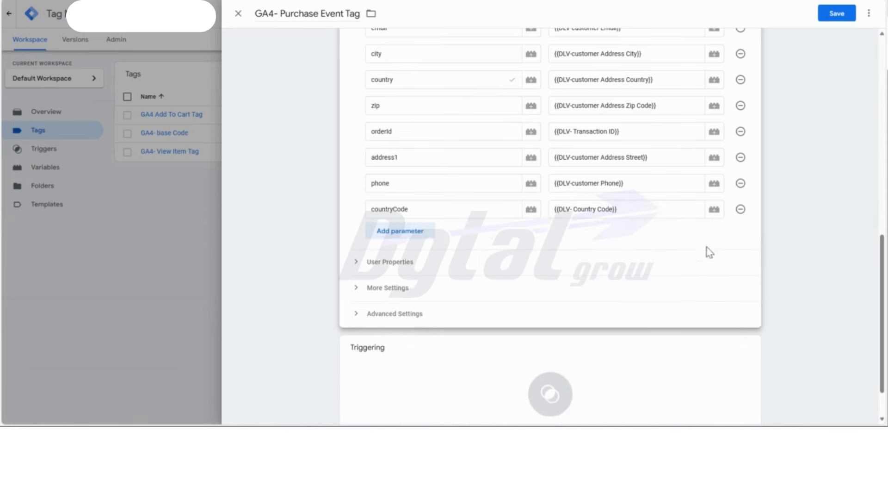
- Enable Send Ecommerce data for the tag with Data Layer as the data source, and expand the advanced settings
click(394, 262)
click(398, 326)
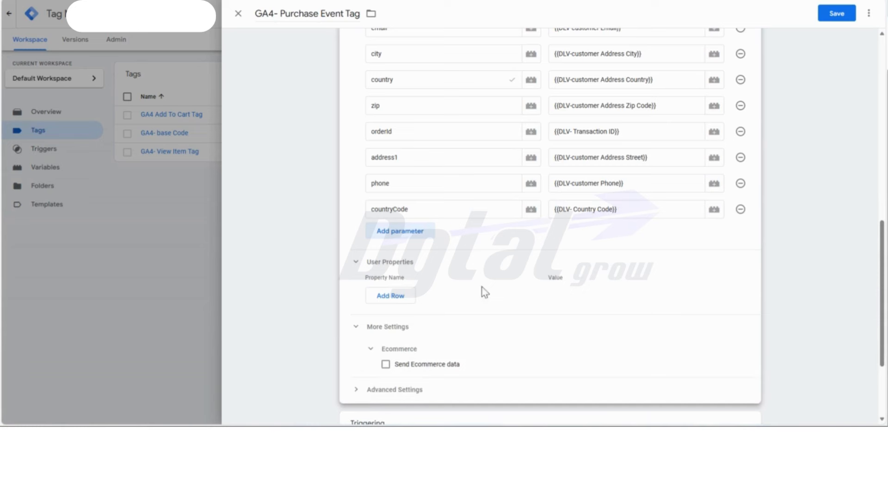
scroll(530, 267, down, 3)
click(385, 237)
scroll(450, 239, down, 1)
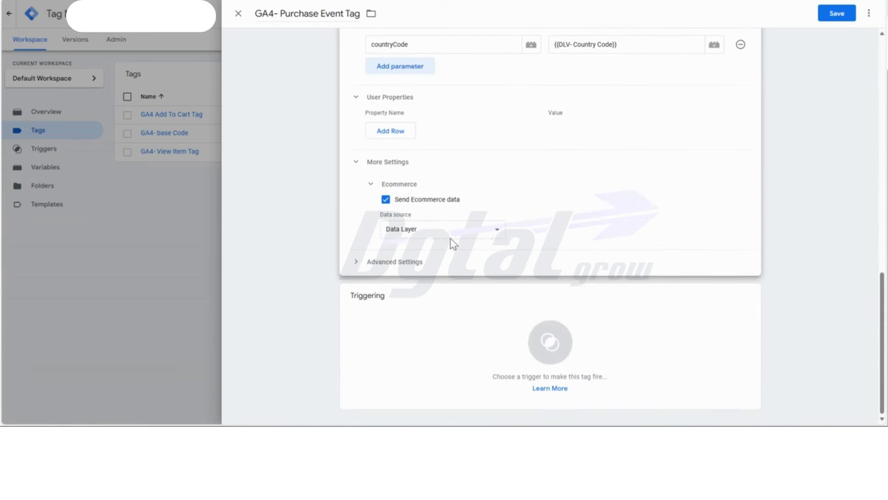
click(450, 233)
click(445, 245)
click(382, 268)
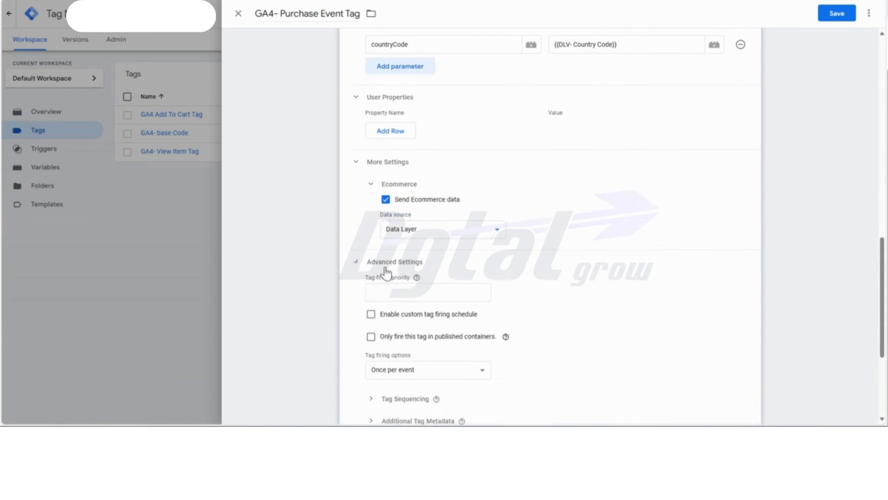
- Create a new trigger for the tag and name it "Purchase Trigger"
scroll(600, 231, down, 4)
click(531, 341)
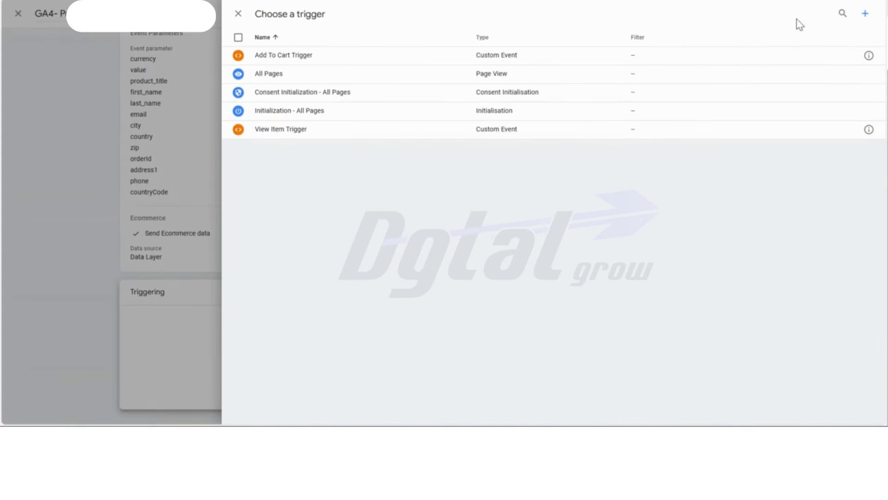
click(864, 15)
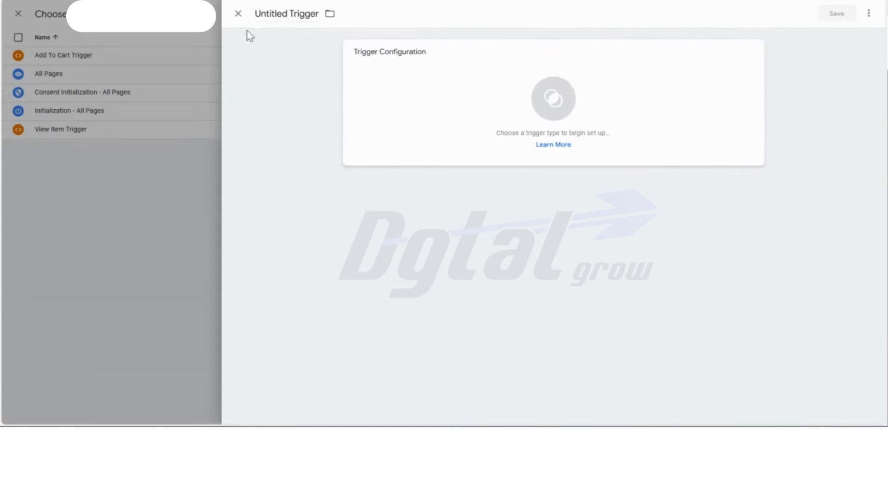
double_click(279, 16)
text(Purchase)
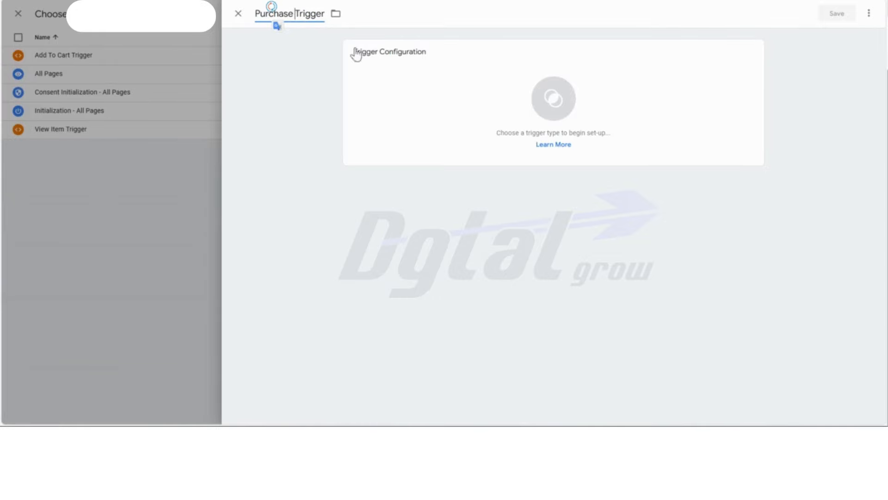
- Set the new trigger's type to Custom Event
click(489, 87)
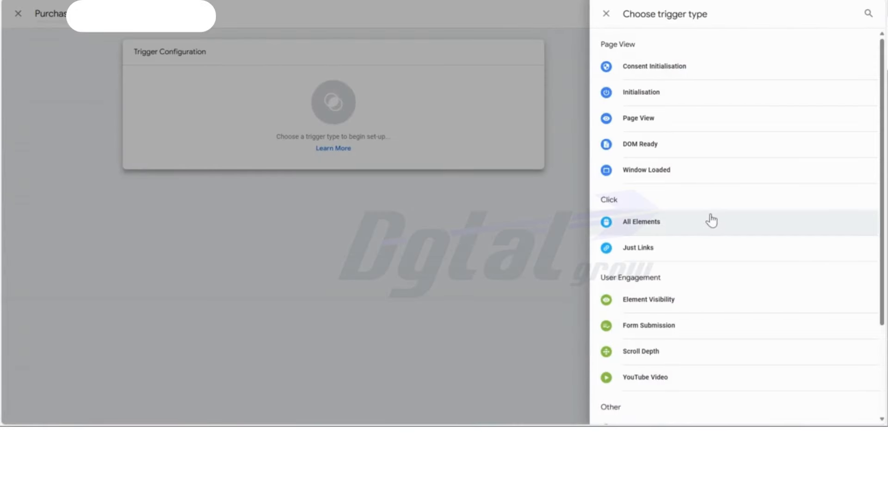
scroll(710, 219, down, 3)
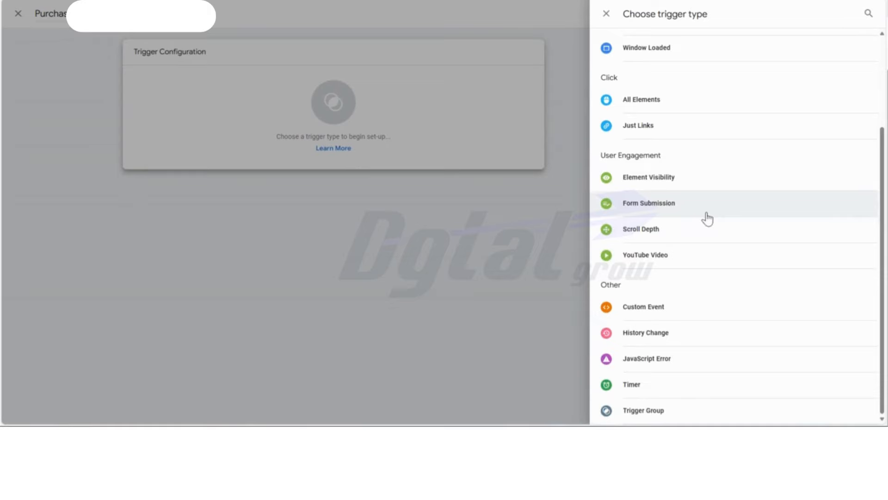
click(656, 310)
- Look up the completed-checkout event in the order page's Pixel helper and enter checkout_completed as the trigger's event name
click(421, 149)
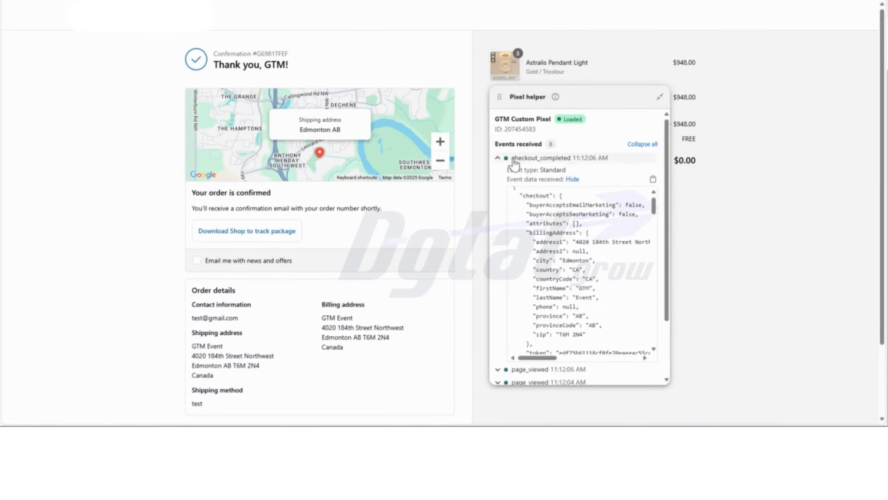
click(568, 160)
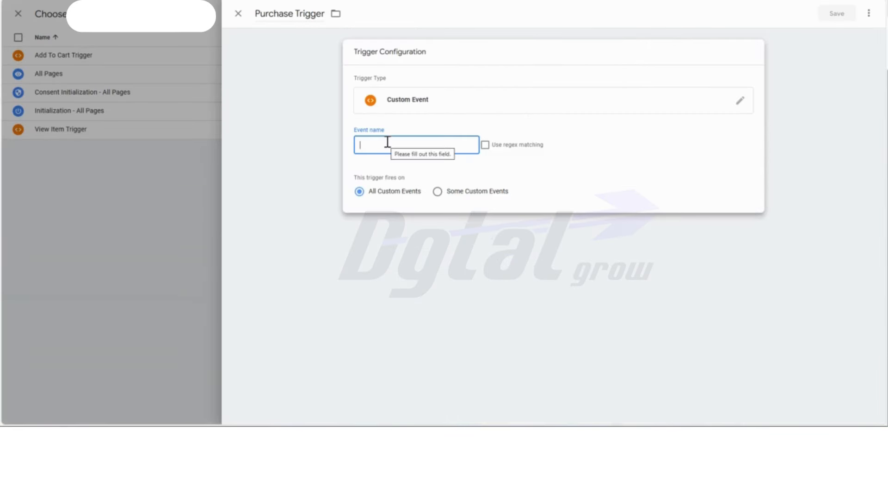
text(checkout_completed)
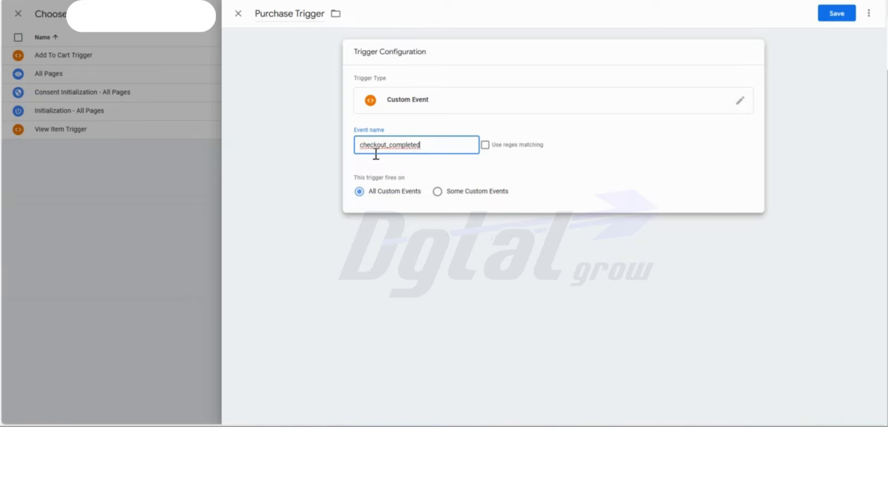
- Create a user-defined variable named "DLV-customer Email", as listed in the reference document, with the type Data Layer Variable
double_click(376, 154)
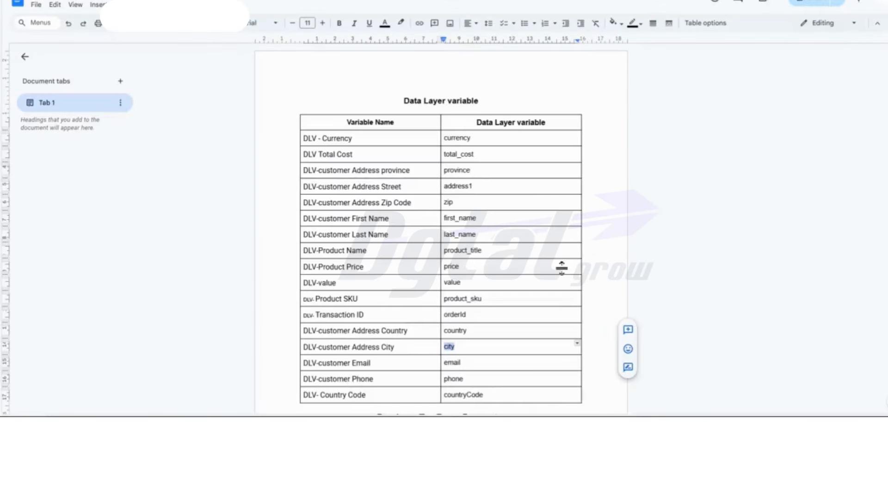
drag(385, 363, 306, 362)
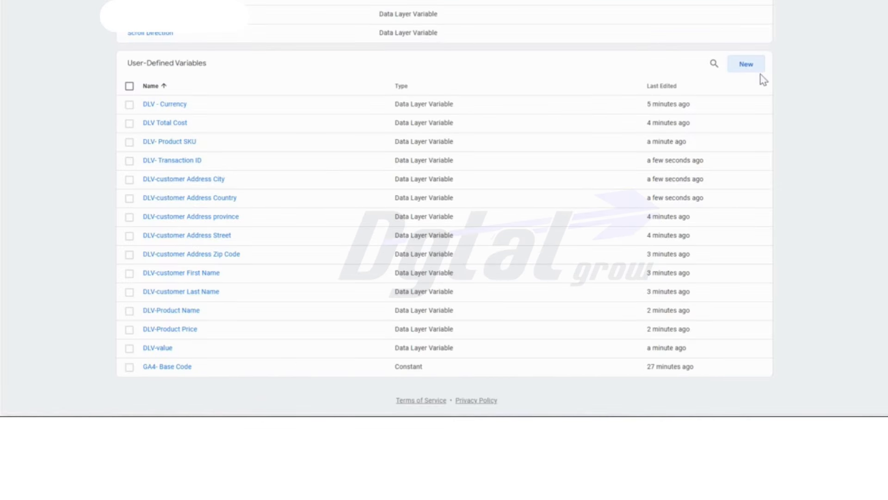
click(754, 71)
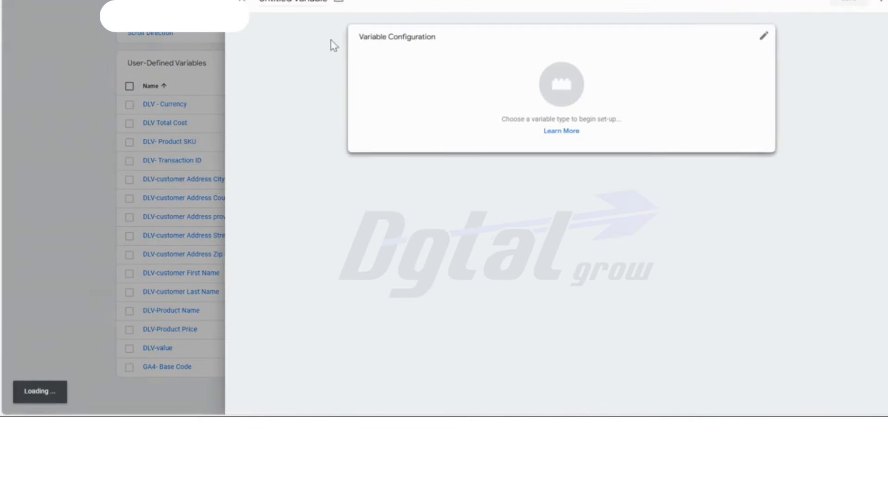
click(305, 7)
text(DLV-Customer Email Address)
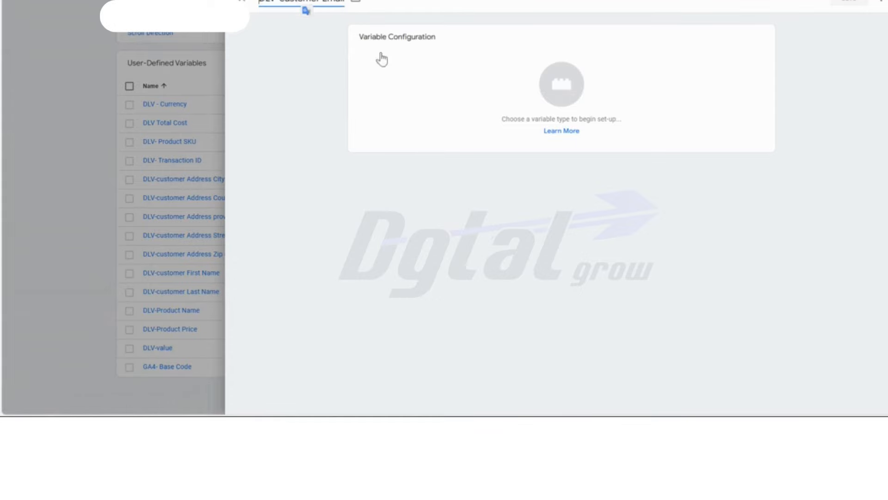
click(383, 57)
click(692, 216)
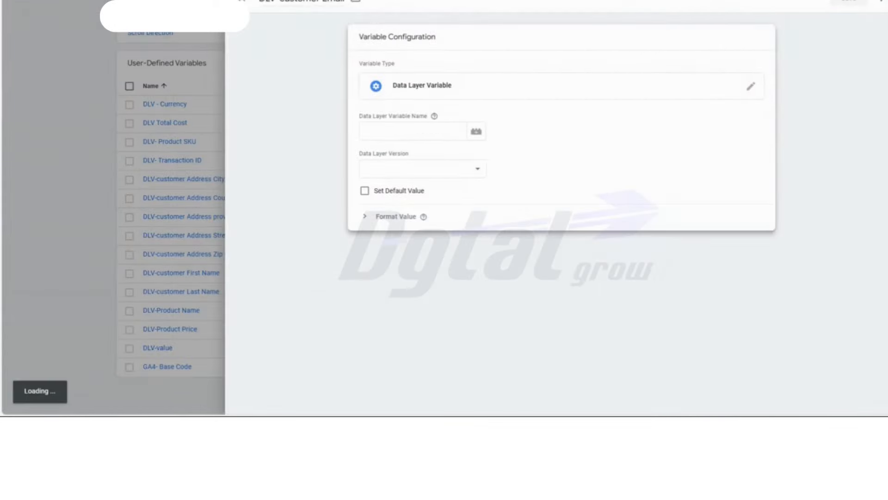
- Copy email from the reference document as the Data Layer Variable Name for DLV-customer Email and save the variable
key(alt+Tab)
click(454, 361)
double_click(455, 362)
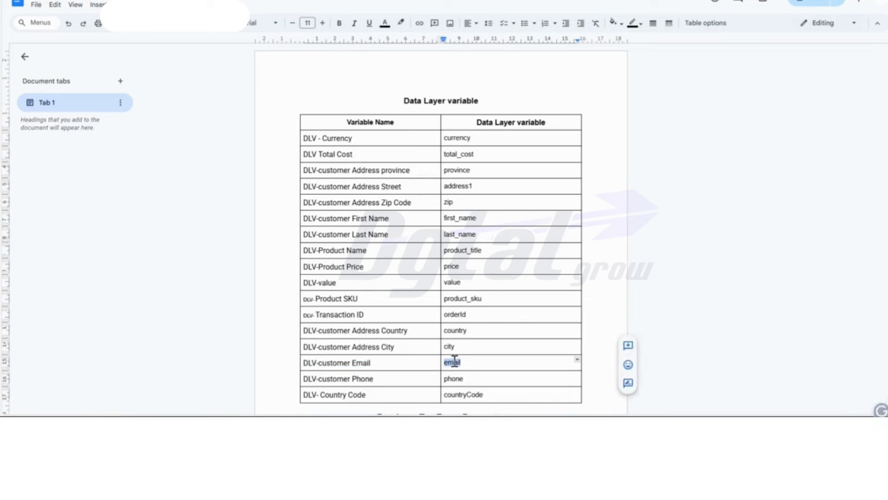
key(ctrl+c)
key(alt+Tab)
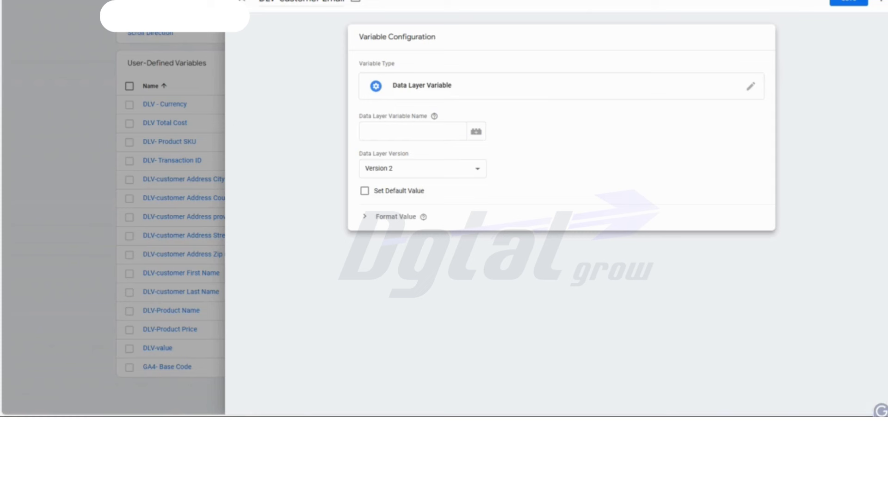
click(410, 131)
key(ctrl+v)
click(847, 2)
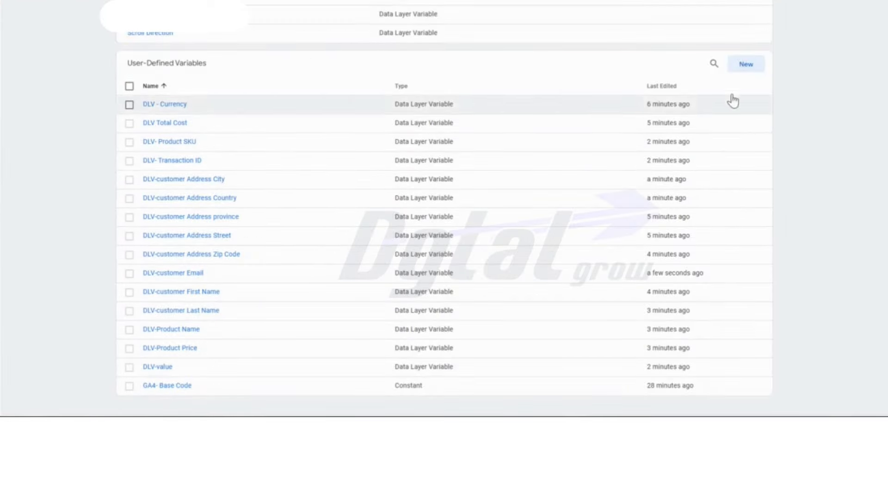
- Create a user-defined variable named "DLV-customer Phone", as listed in the reference document, with the type Data Layer Variable
click(745, 66)
key(alt+Tab)
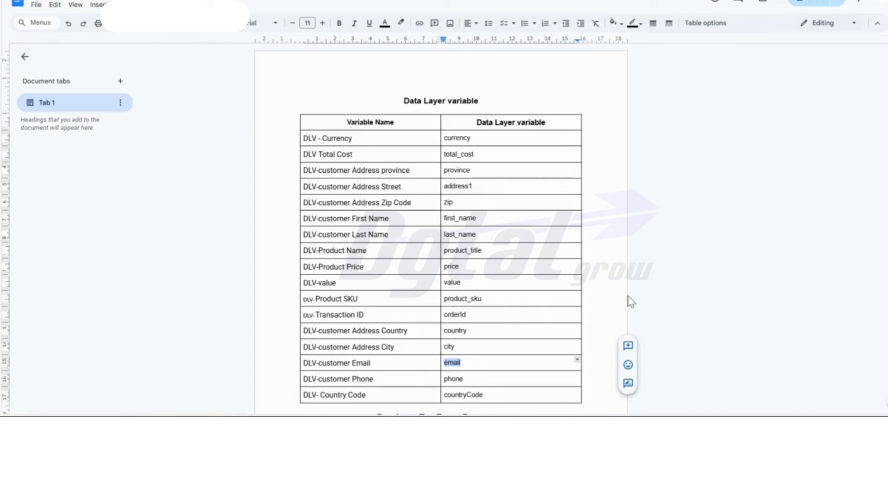
drag(386, 379, 300, 380)
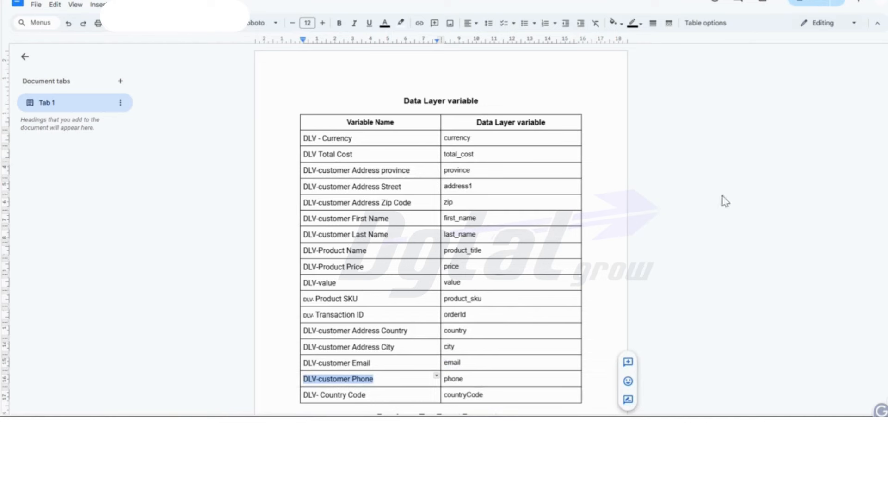
key(alt+Tab)
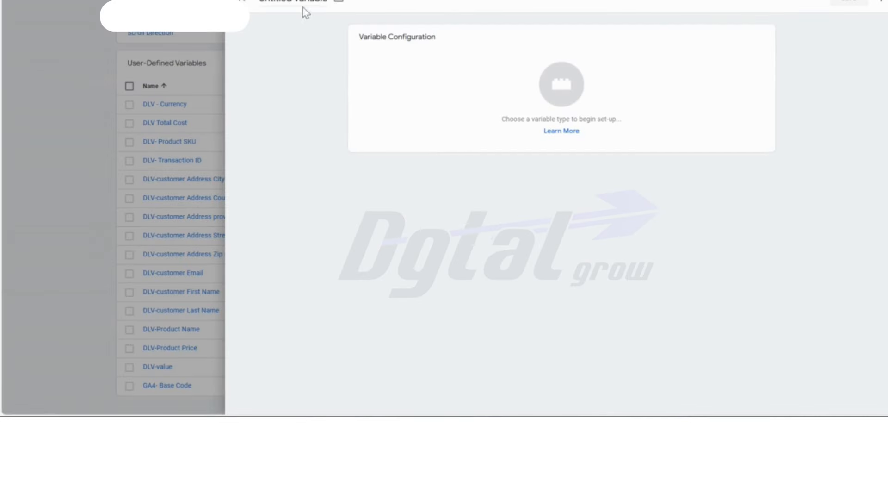
click(298, 1)
key(ctrl+v)
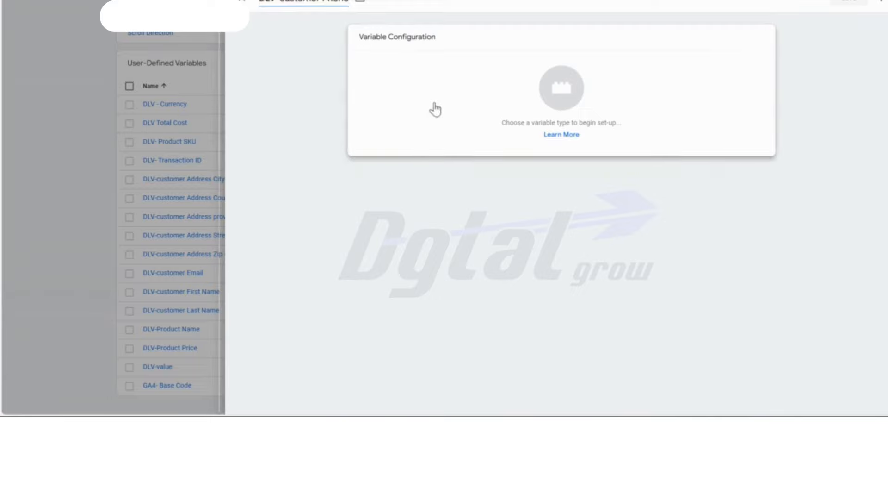
click(432, 109)
click(676, 216)
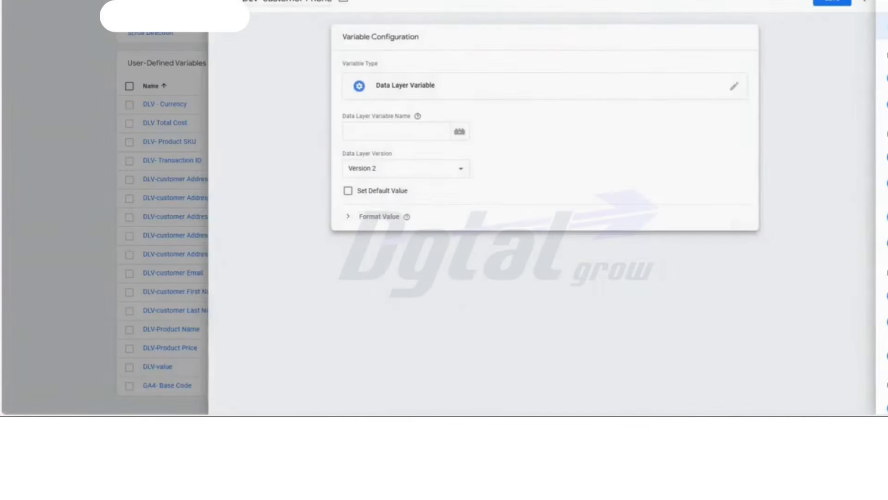
- Copy phone from the reference document as the Data Layer Variable Name for DLV-customer Phone and save the variable
key(alt+Tab)
double_click(455, 378)
key(ctrl+c)
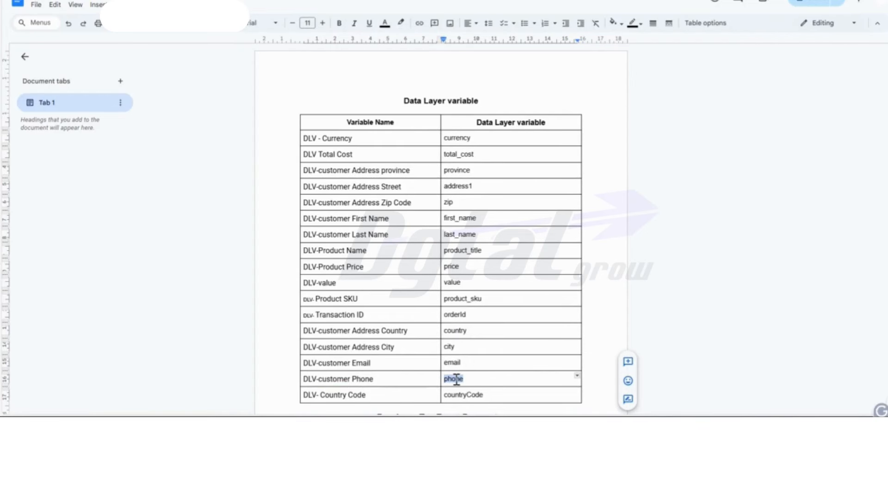
key(alt+Tab)
click(396, 138)
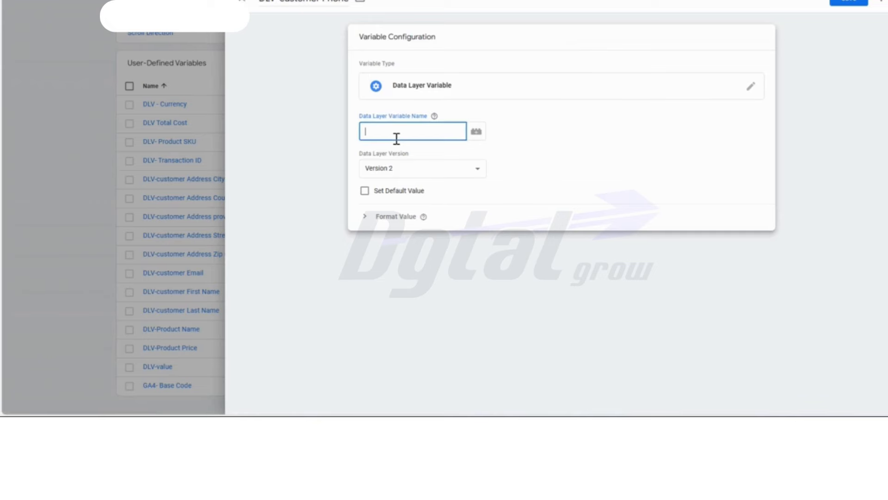
key(ctrl+v)
click(849, 2)
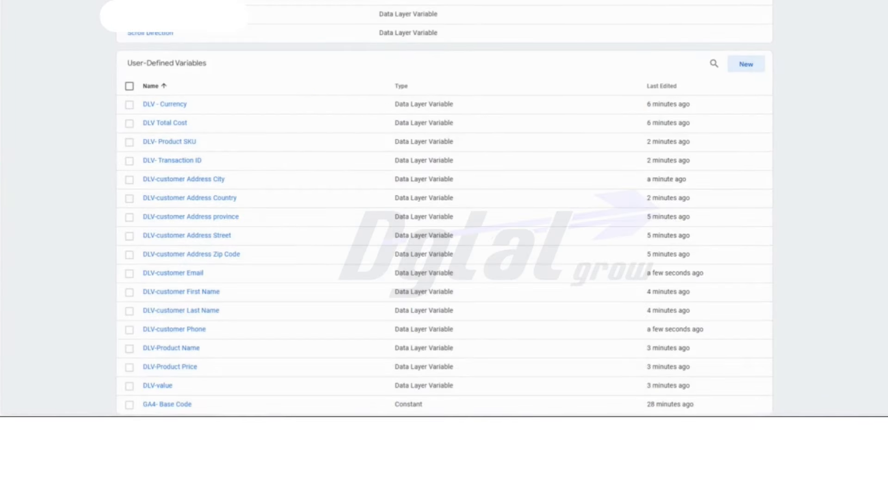
- Create a user-defined variable named "DLV- Country Code", as listed in the reference document, with the type Data Layer Variable
click(746, 64)
key(alt+Tab)
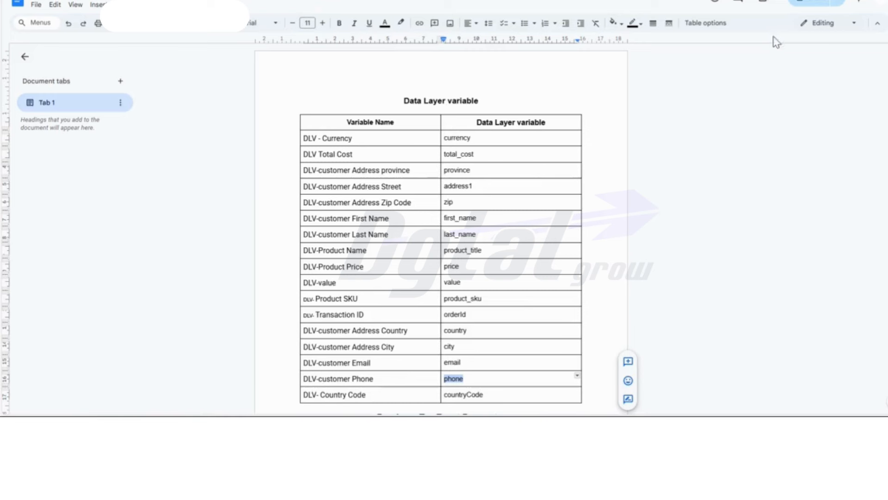
drag(369, 395, 304, 394)
key(ctrl+c)
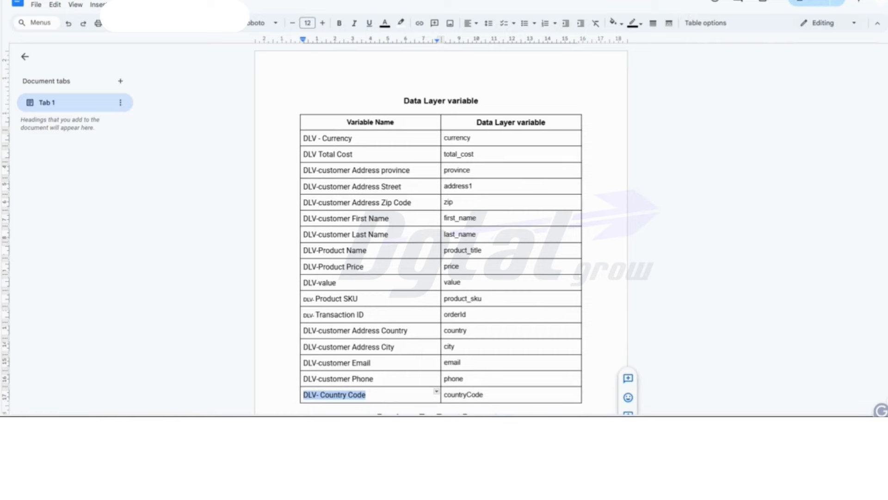
key(alt+Tab)
click(290, 4)
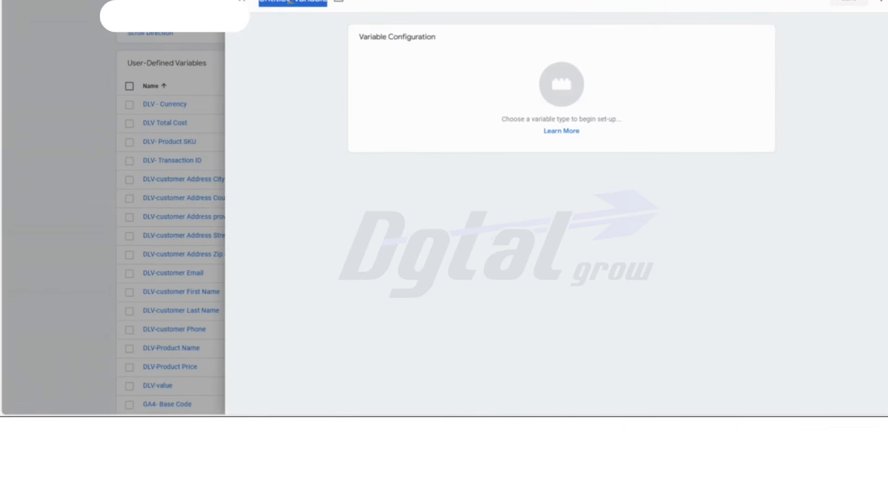
key(ctrl+v)
click(479, 86)
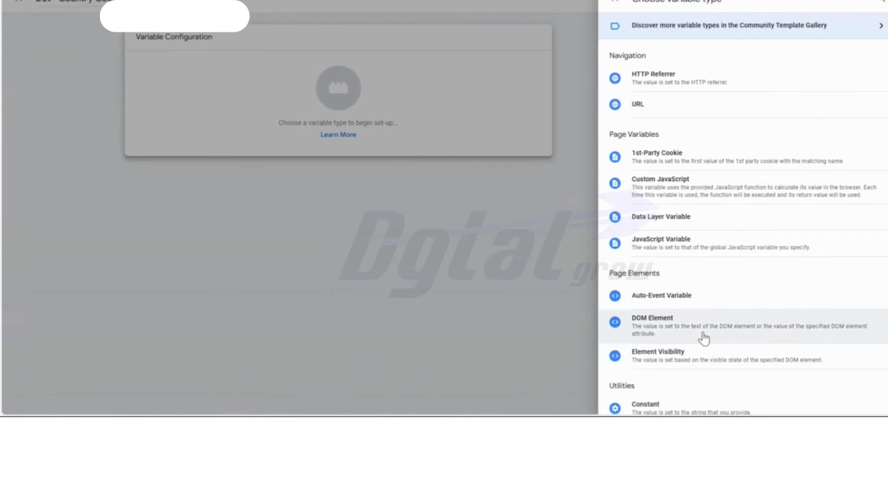
click(662, 216)
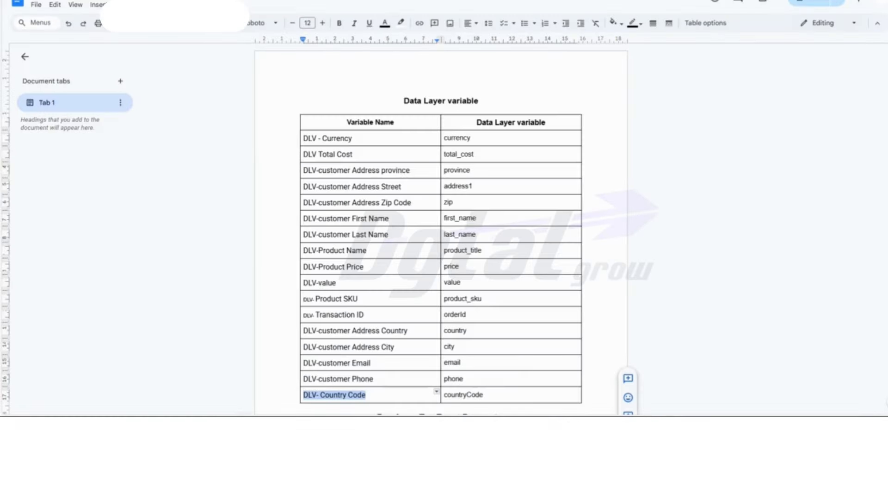
- Copy countryCode from the reference document as the Data Layer Variable Name for DLV- Country Code and save the variable
double_click(461, 395)
key(ctrl+c)
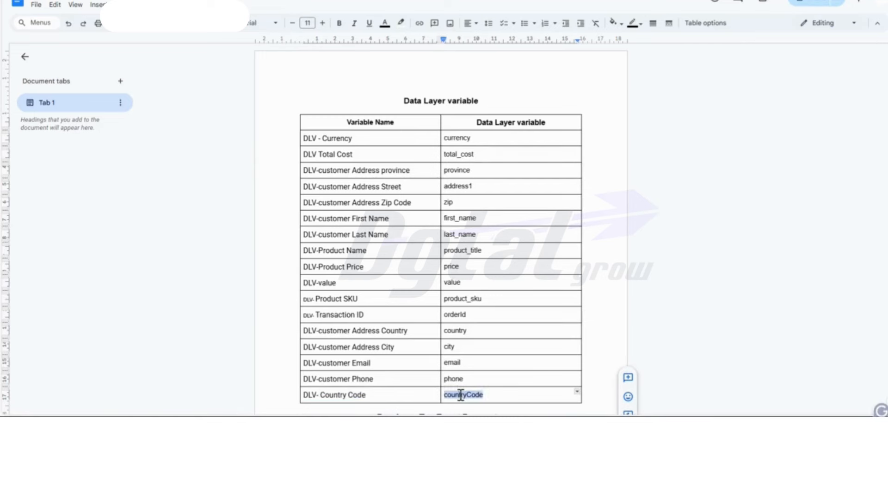
key(alt+Tab)
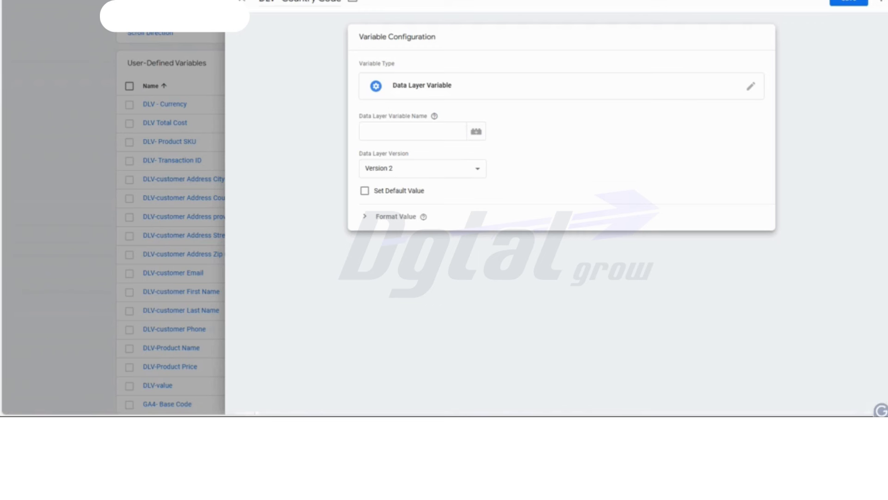
click(409, 130)
key(ctrl+v)
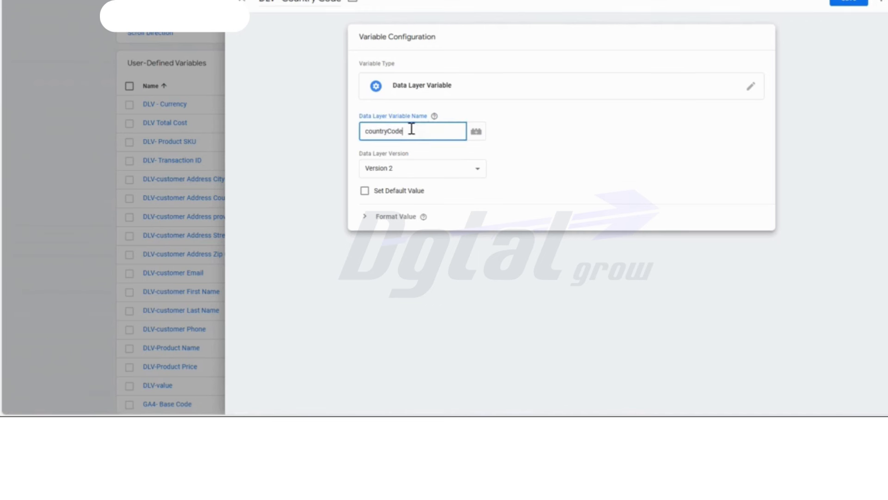
click(846, 3)
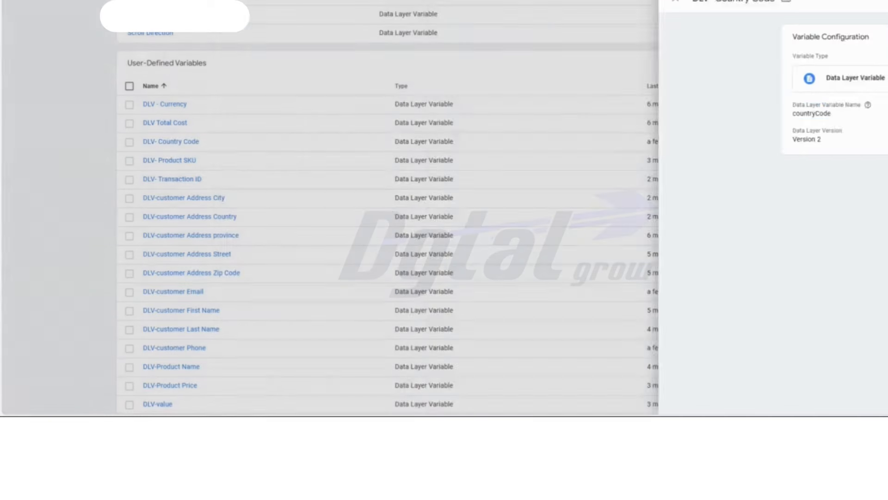
key(alt+Tab)
scroll(698, 223, down, 4)
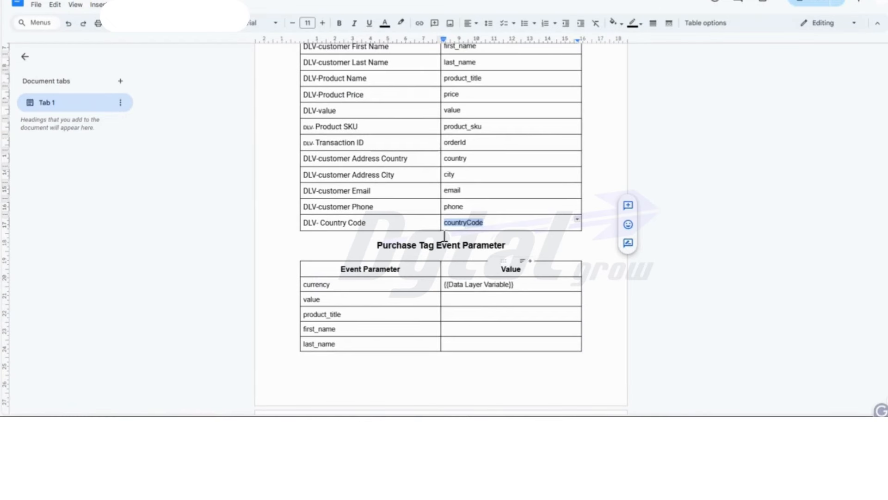
key(alt+Tab)
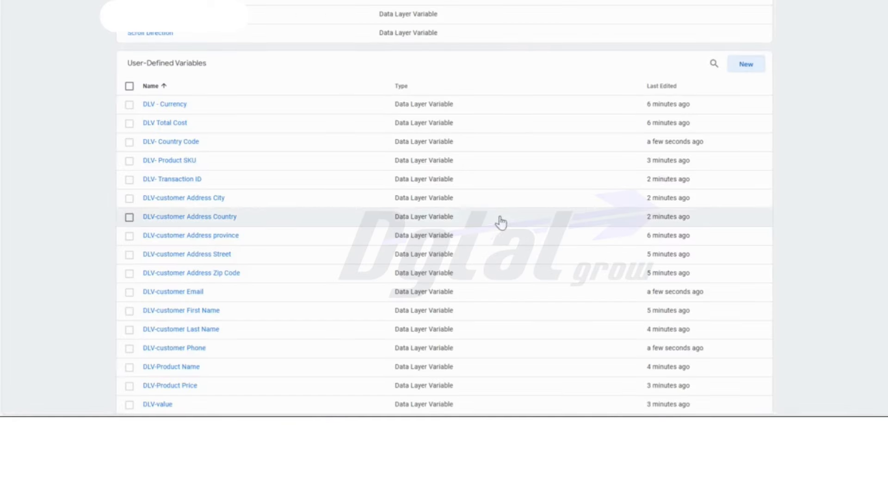
scroll(495, 232, down, 2)
scroll(784, 200, up, 9)
scroll(791, 202, down, 6)
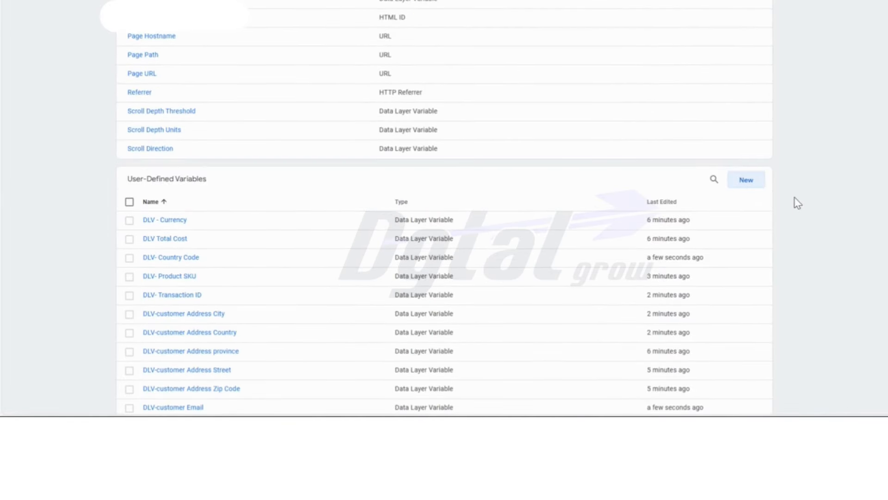
- Create another user-defined variable and set its type to User-Provided Data
click(748, 181)
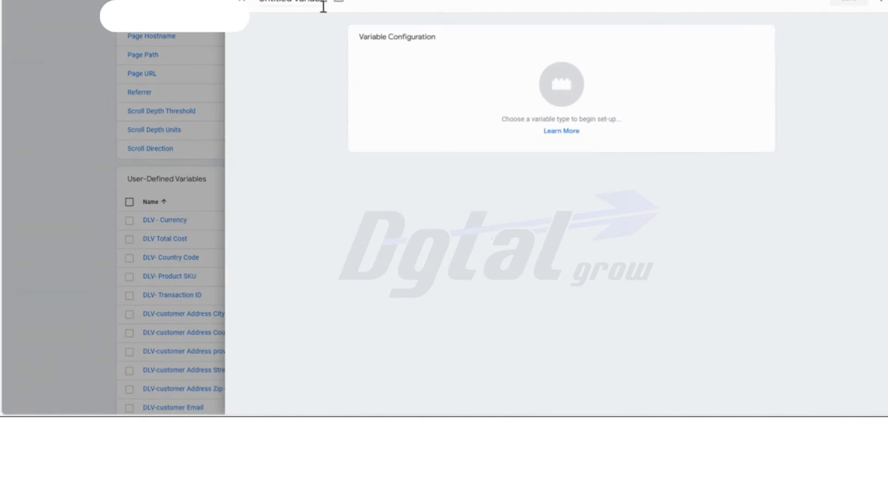
click(293, 1)
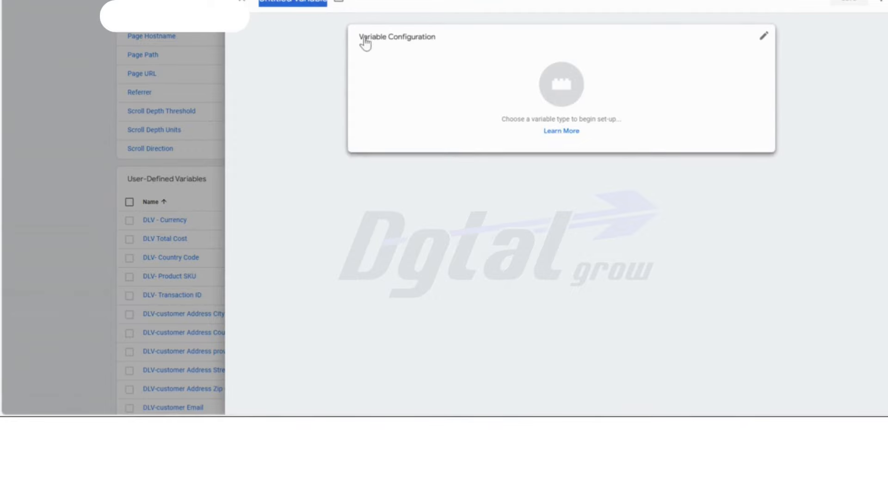
click(498, 104)
scroll(685, 131, down, 3)
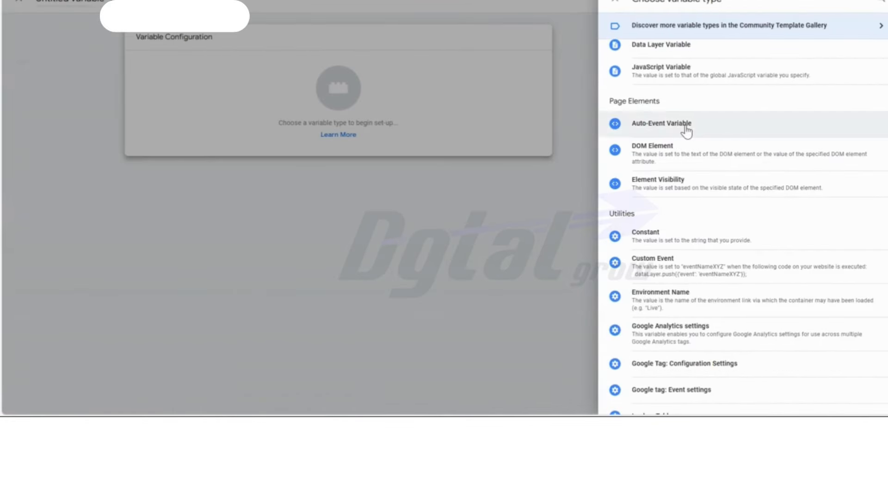
scroll(720, 232, down, 3)
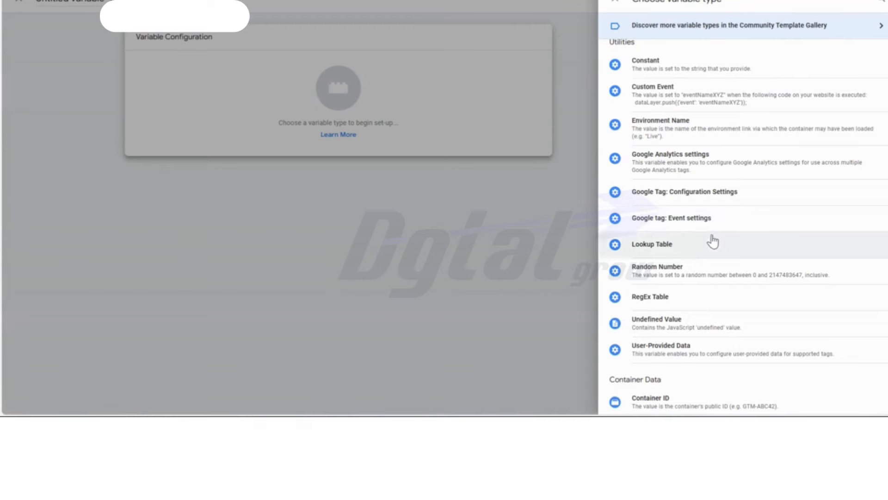
click(665, 360)
- Name the new variable "User-Provided Data" and open its manual configuration for editing
click(287, 2)
key(ctrl+a)
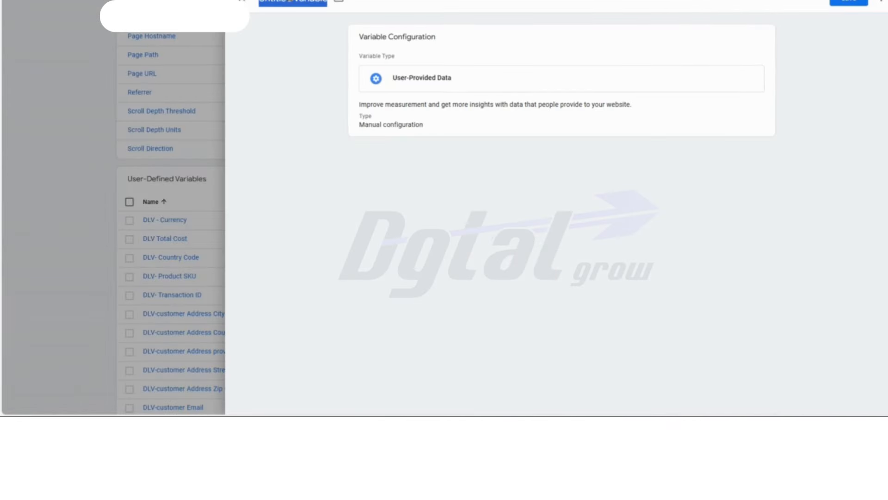
text(User-Provided Data)
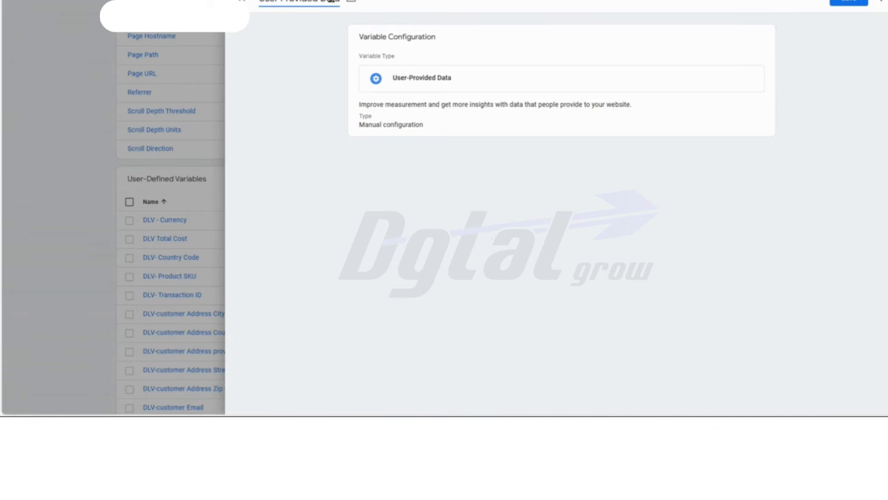
click(434, 132)
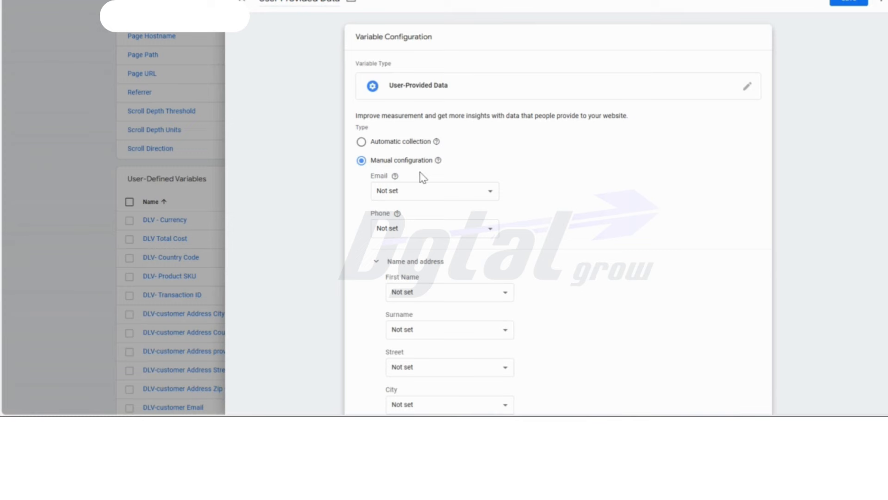
- Map the Email field to {{DLV-customer Email}} and the Phone field to {{DLV-customer Phone}}
click(419, 194)
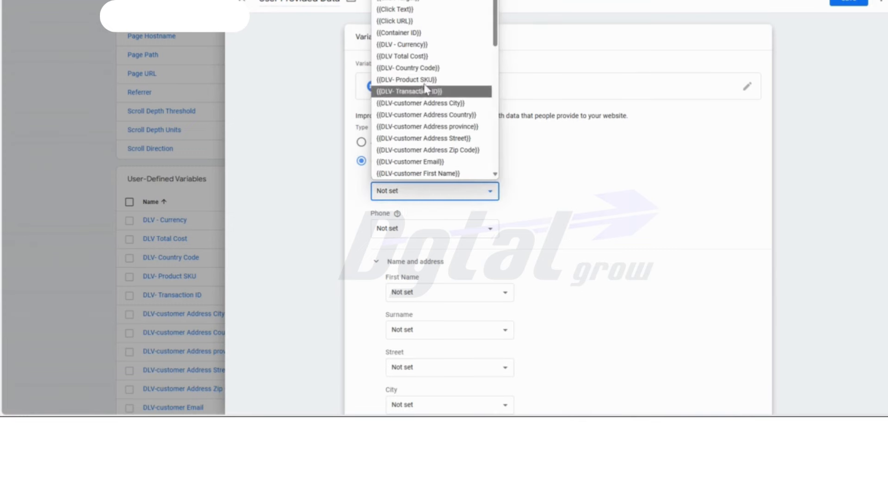
click(437, 162)
click(440, 228)
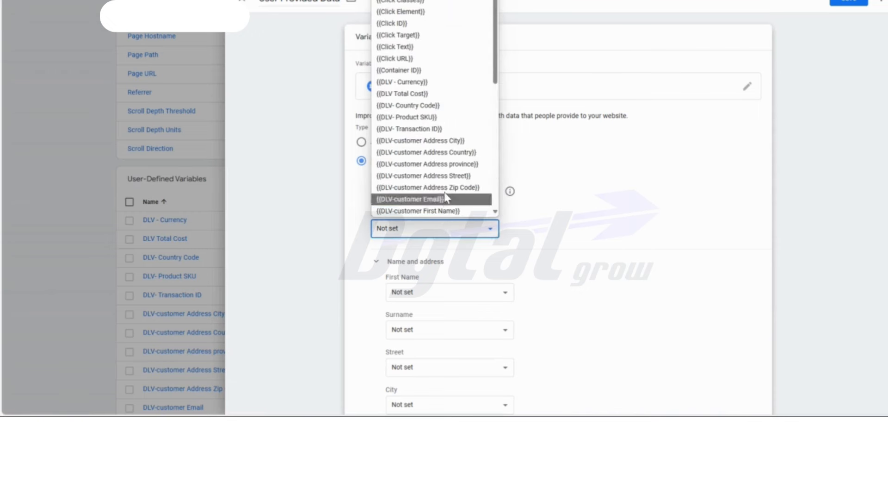
scroll(448, 159, down, 4)
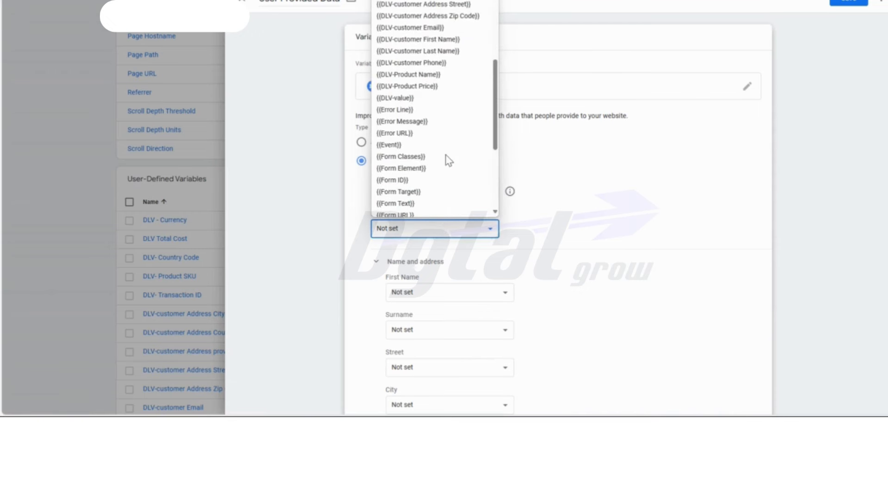
click(436, 63)
- Map First Name to {{DLV-customer First Name}} and Surname to {{DLV-customer Last Name}}
click(426, 295)
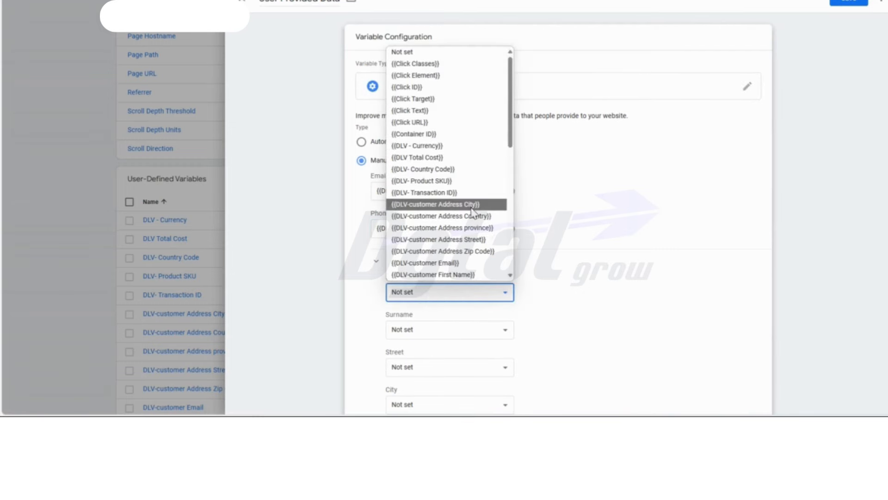
click(467, 275)
click(432, 330)
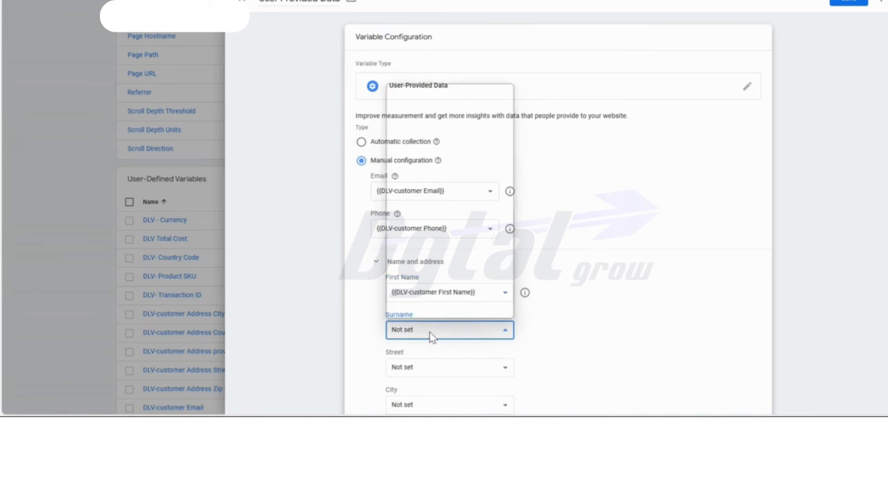
scroll(456, 222, down, 4)
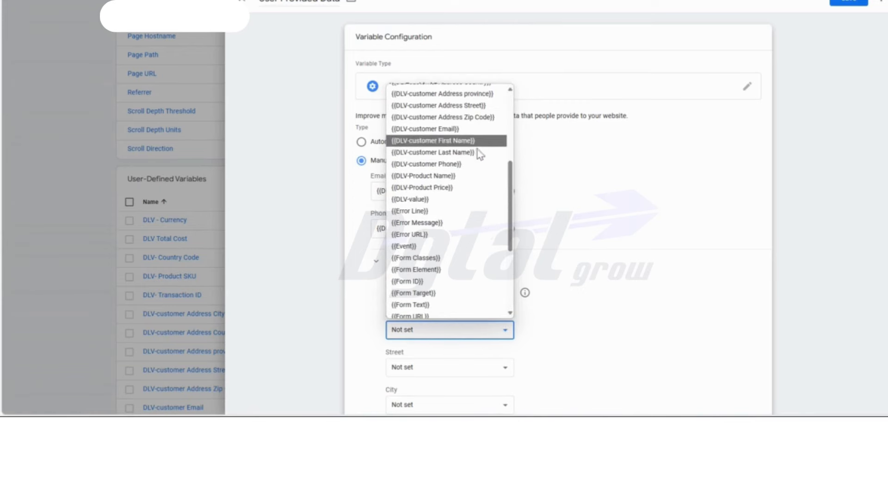
click(479, 153)
- Map Street to {{DLV-customer Address Street}} and City to {{DLV-customer Address City}}
scroll(576, 224, down, 4)
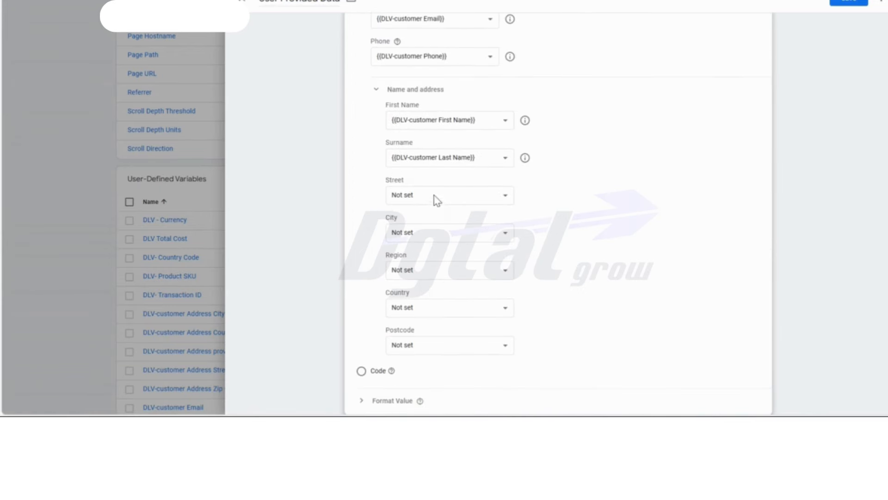
click(436, 198)
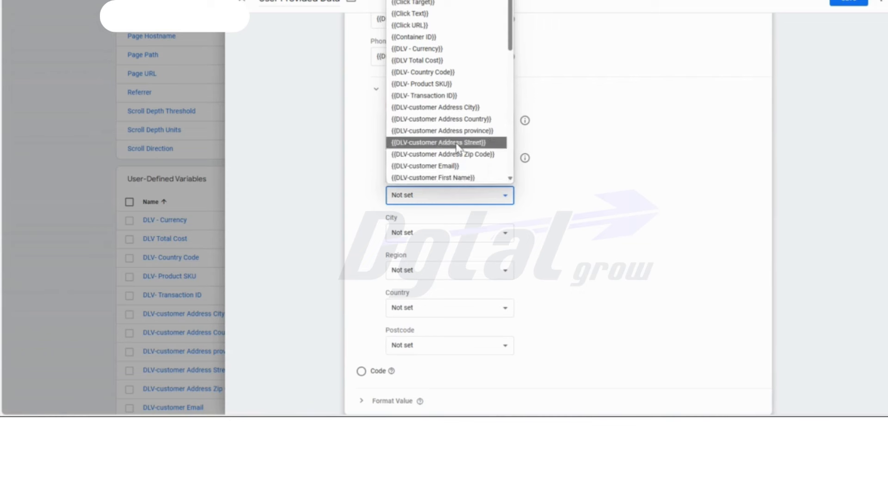
click(457, 147)
click(440, 236)
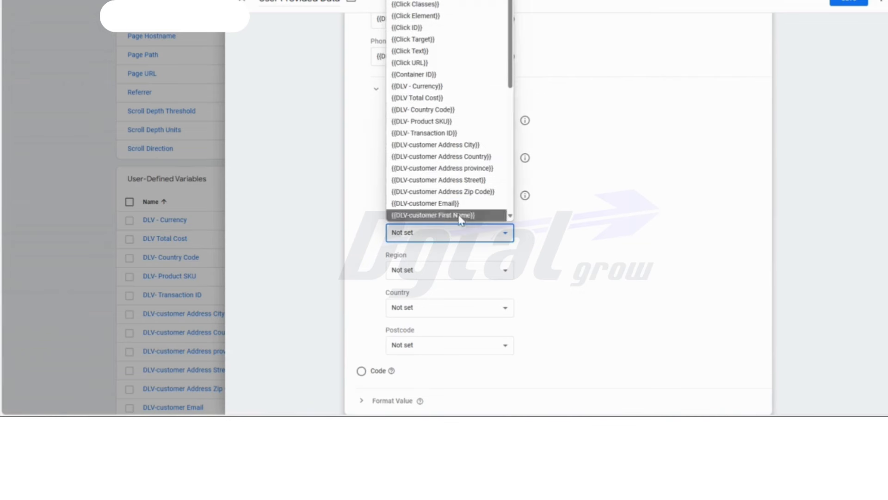
click(463, 145)
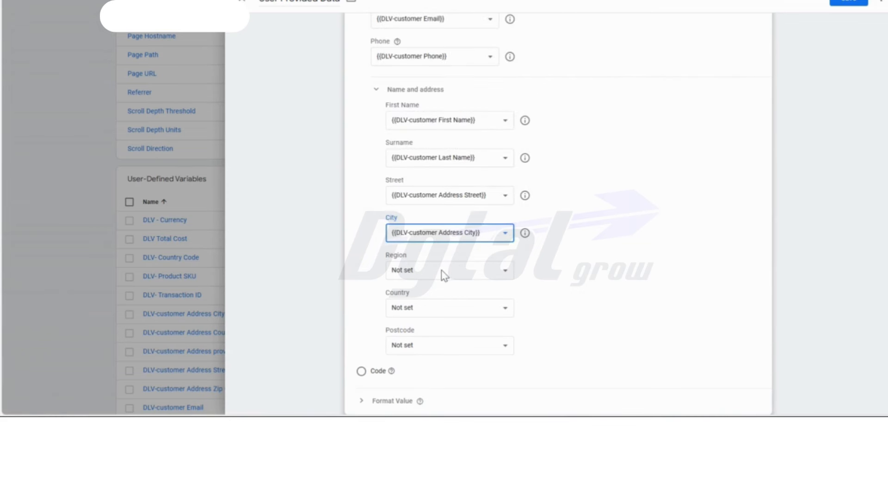
- Map Country to {{DLV-customer Address Country}} and Region to {{DLV-customer Address province}}
click(433, 318)
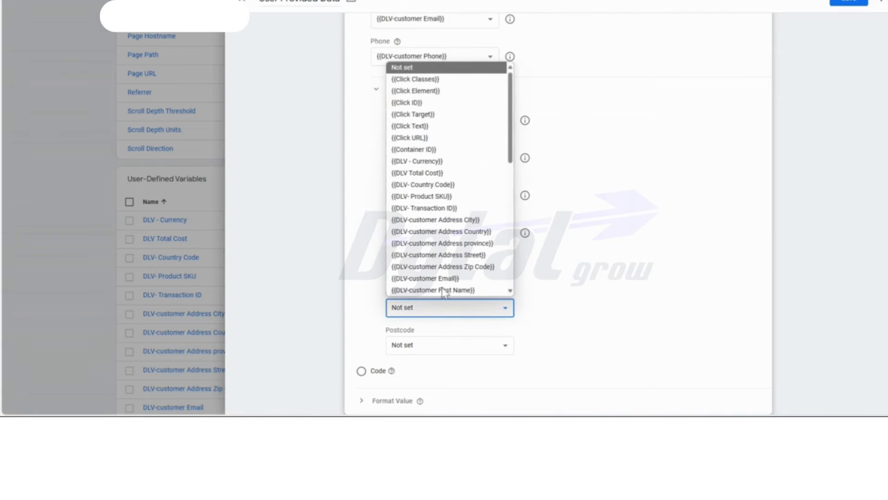
click(458, 231)
click(445, 273)
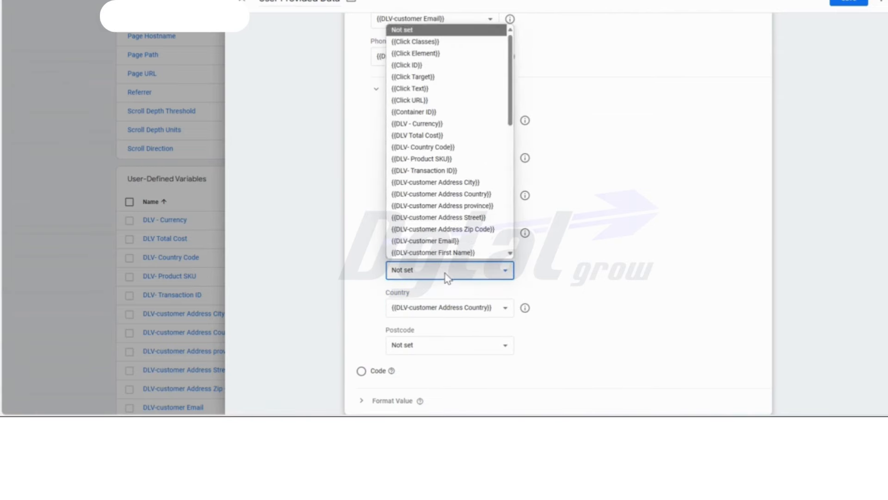
click(468, 205)
- Map Postcode to {{DLV-customer Address Zip Code}} and save the User-Provided Data variable
click(426, 350)
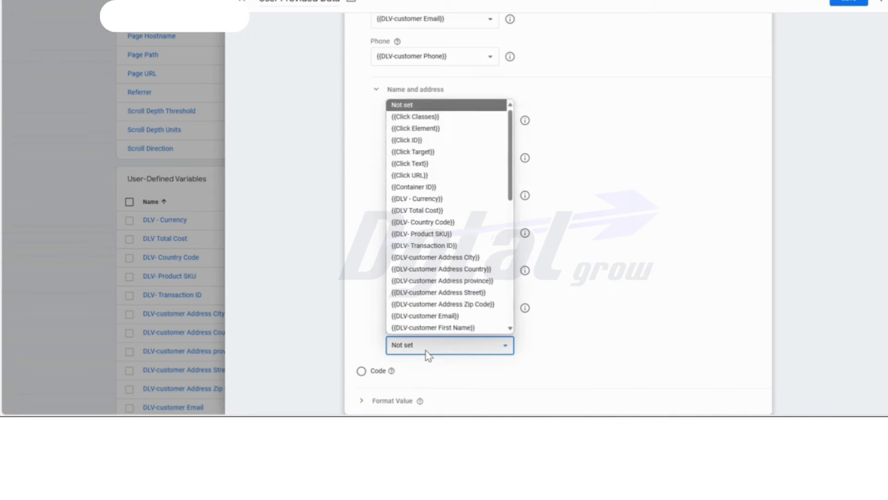
click(454, 303)
scroll(600, 262, down, 1)
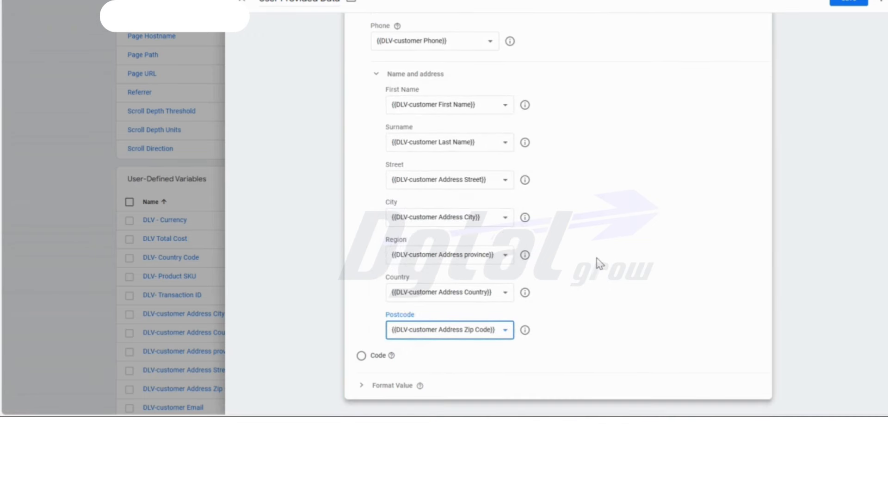
scroll(759, 199, up, 4)
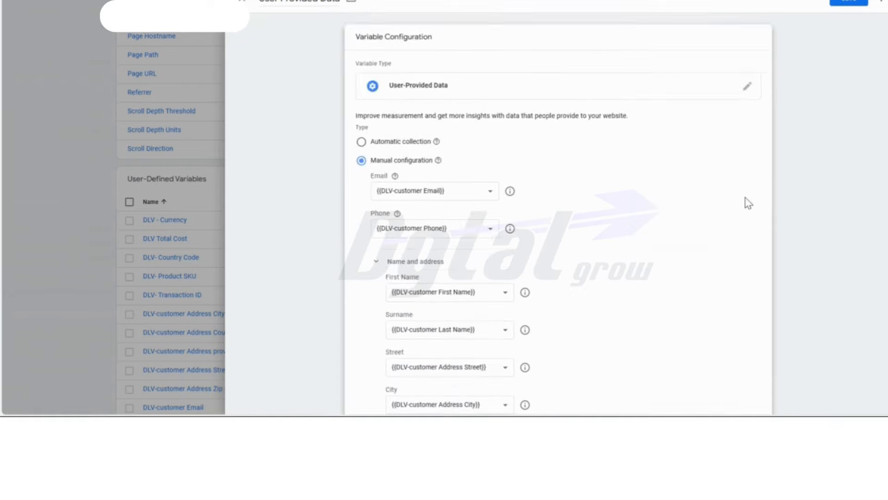
click(850, 2)
- Create a new tag in the workspace and name it "GA4- View Item Tag"
scroll(762, 216, down, 1)
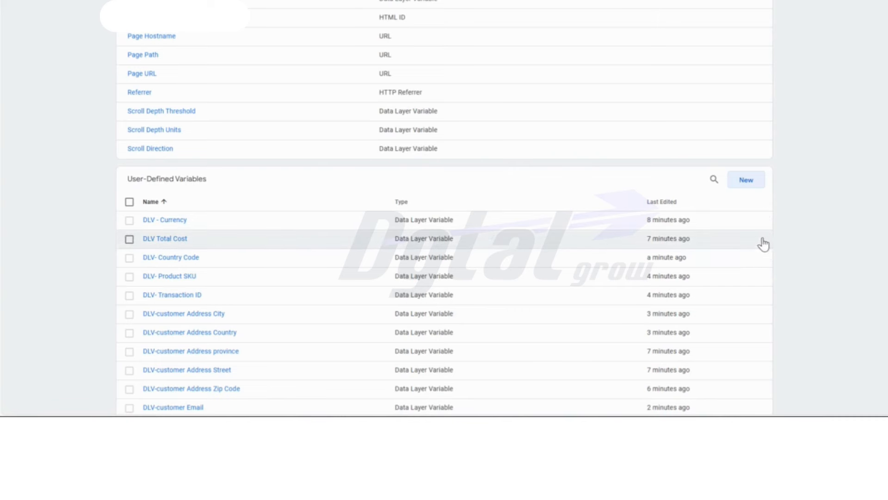
scroll(768, 243, up, 10)
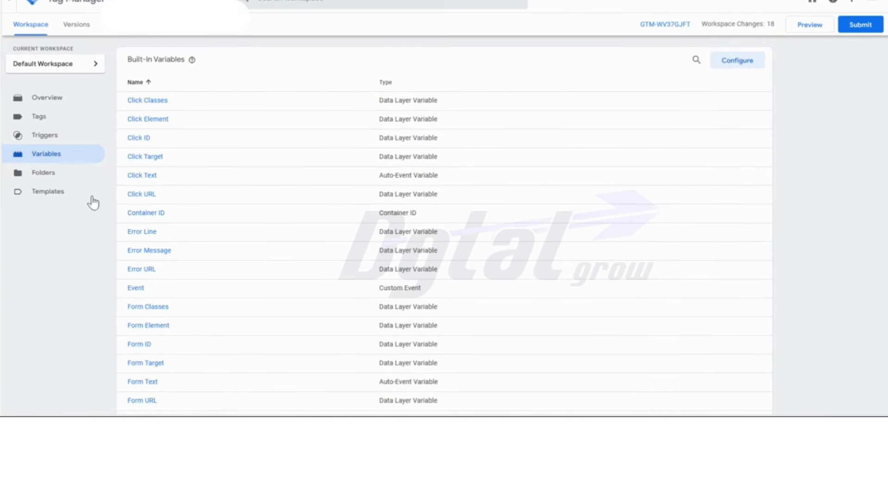
click(56, 120)
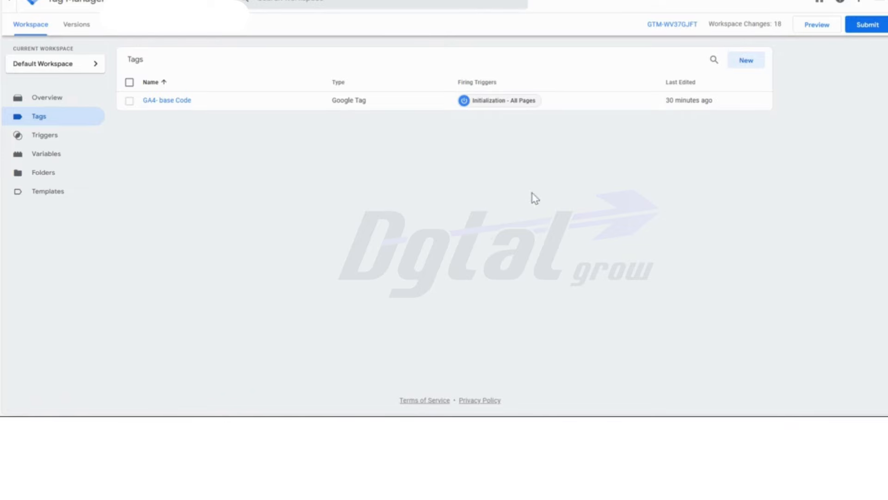
click(746, 61)
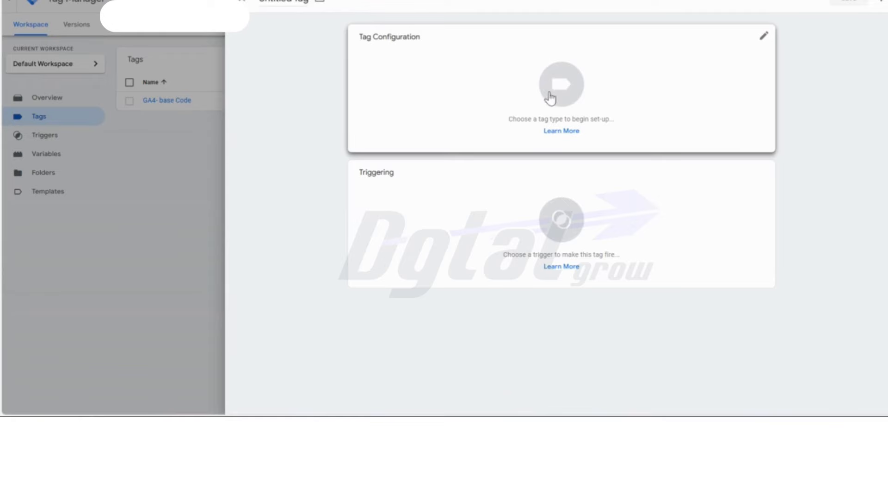
click(292, 3)
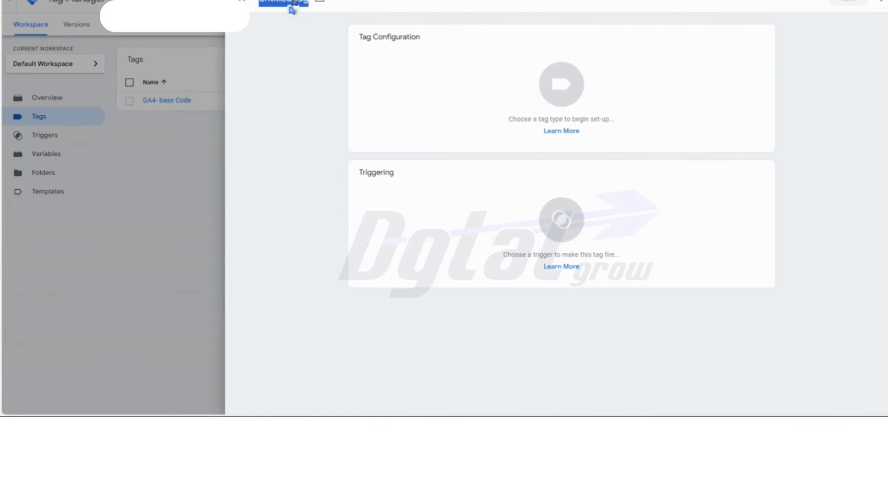
text(GA4 - View Item)
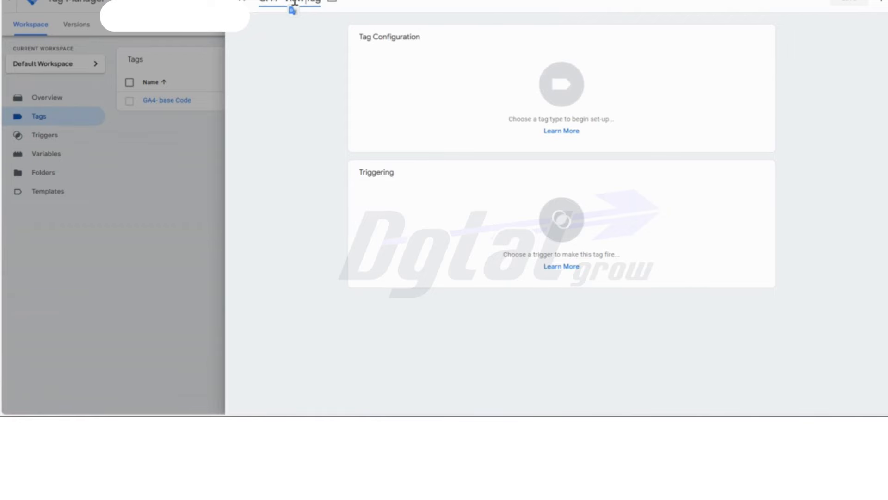
- Set the tag type to Google Analytics: GA4 Event
click(428, 48)
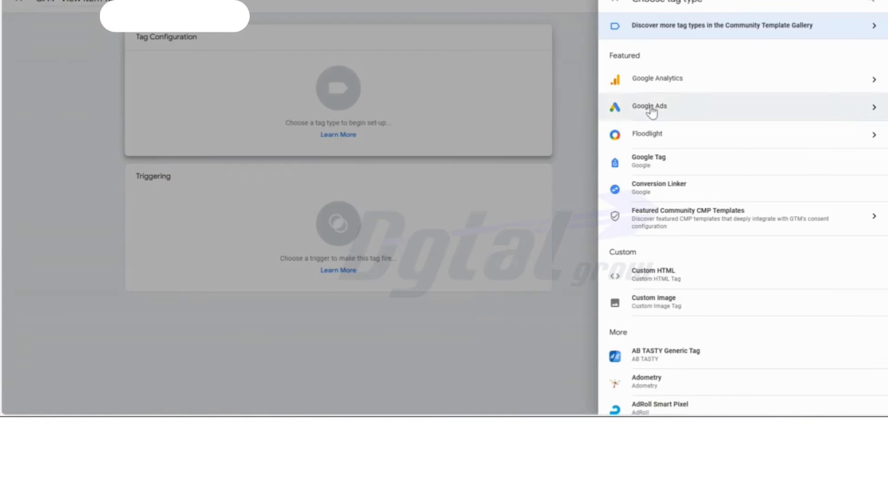
click(692, 81)
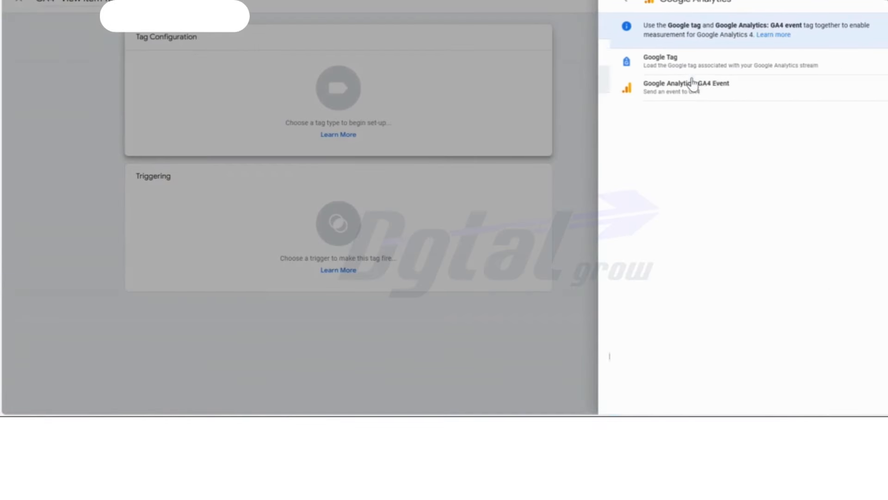
click(706, 101)
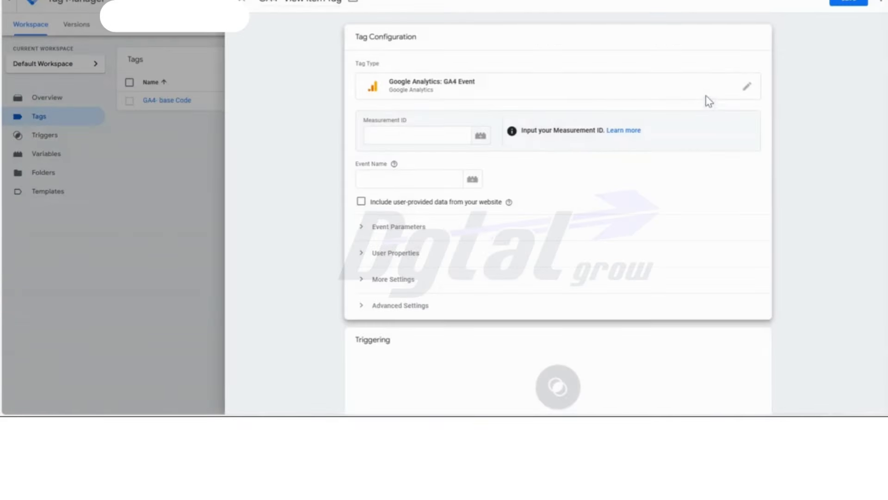
- Use the GA4- Base Code variable as the Measurement ID and enter "View Item" as the event name
click(483, 136)
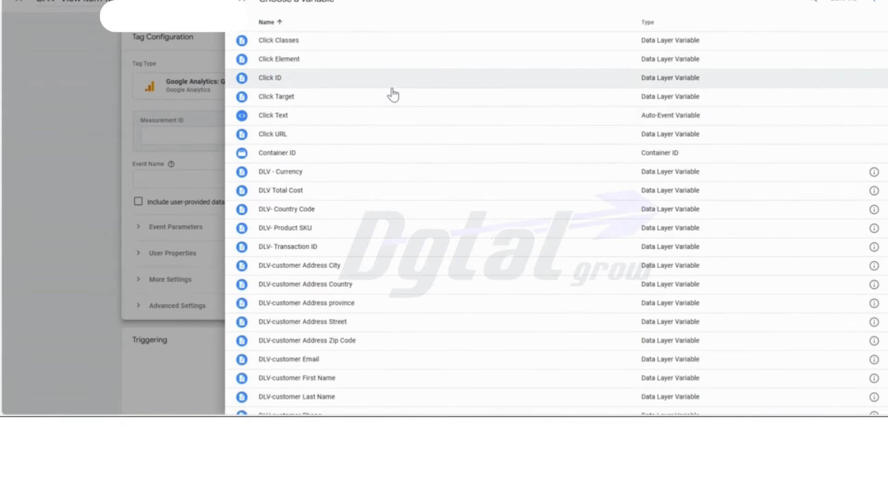
scroll(394, 95, down, 10)
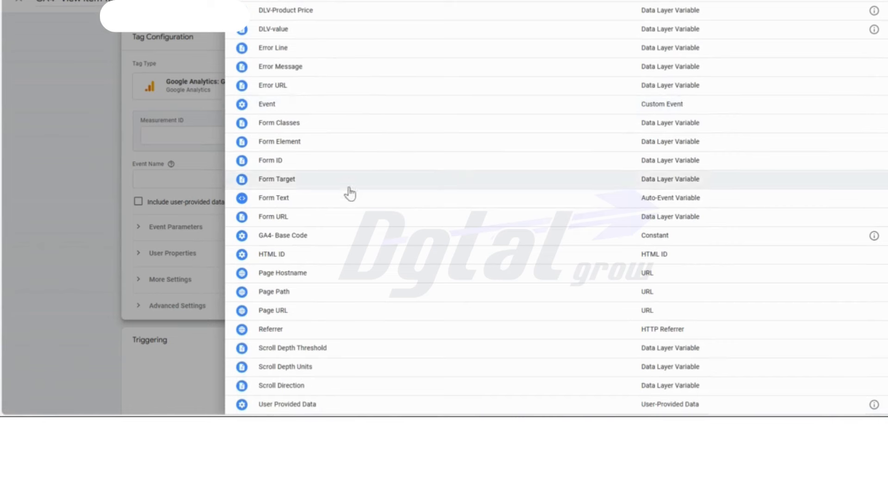
click(298, 235)
click(407, 178)
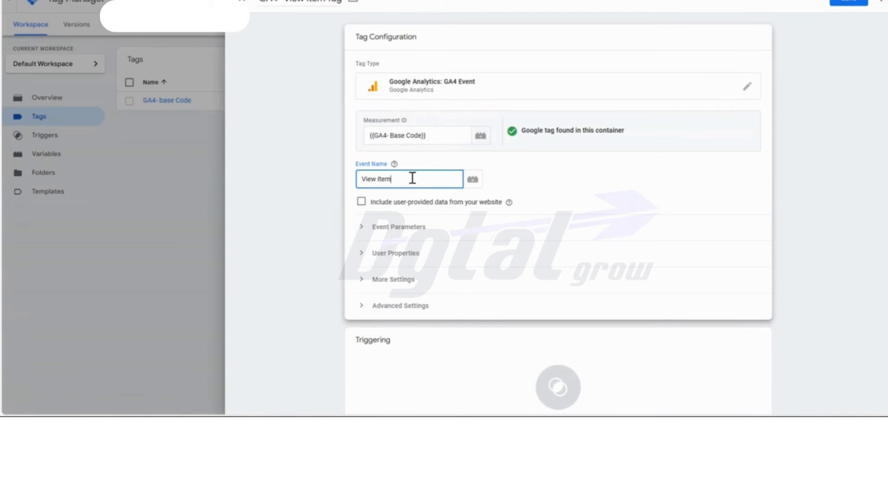
- Expand the tag's event parameters and user properties, and enable sending Ecommerce data with Data Layer as the source
click(393, 228)
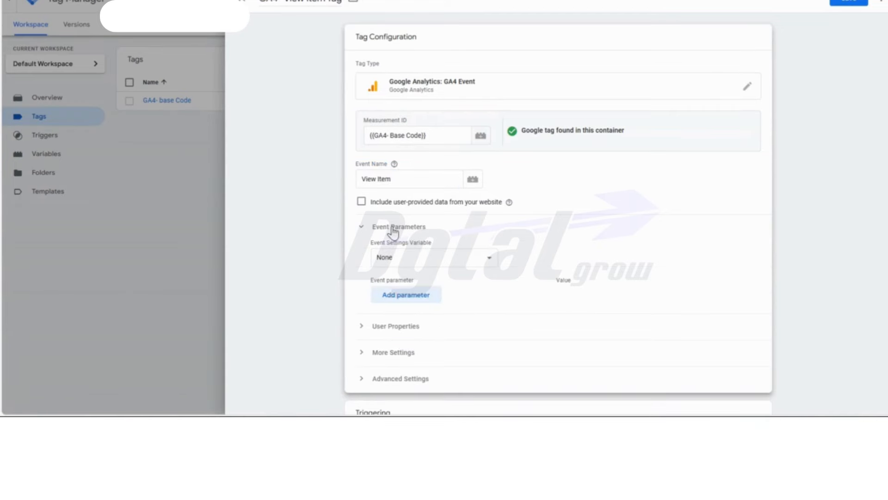
click(387, 330)
scroll(527, 250, down, 3)
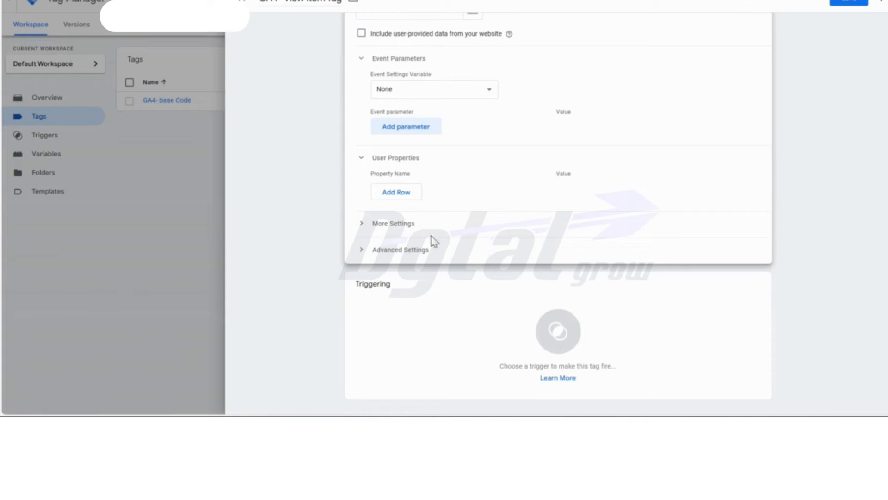
click(404, 224)
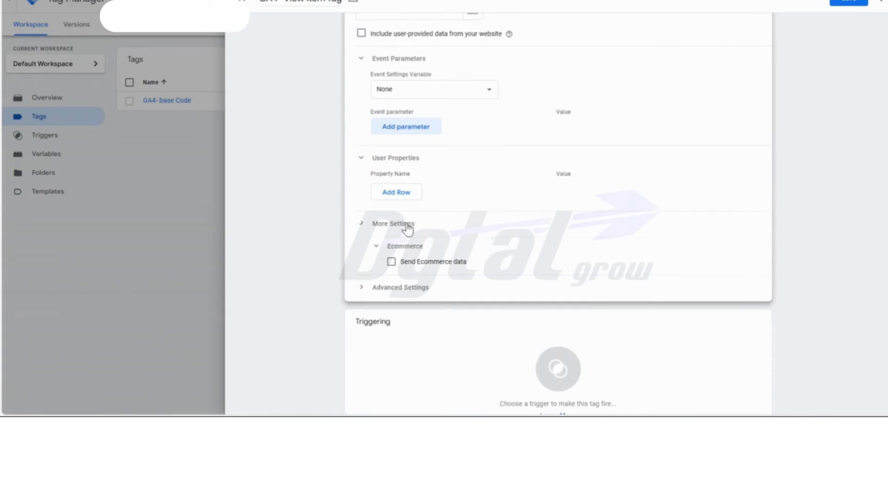
click(391, 262)
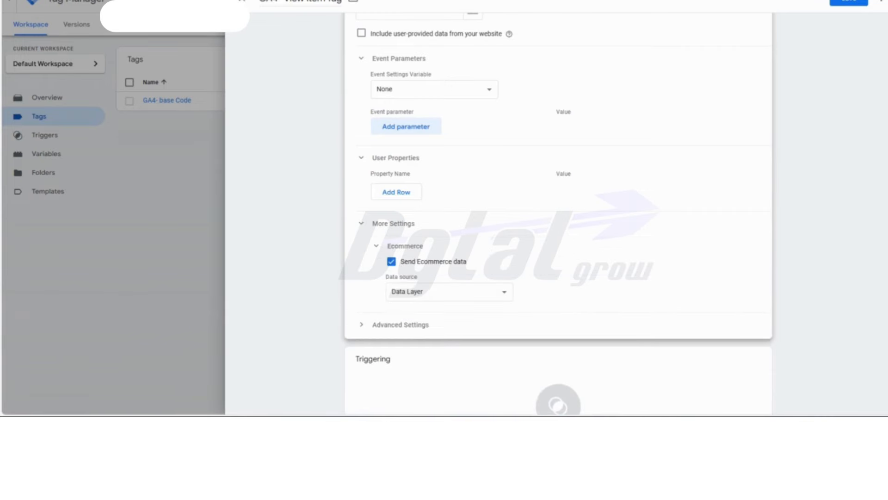
click(396, 296)
click(403, 309)
scroll(551, 276, down, 2)
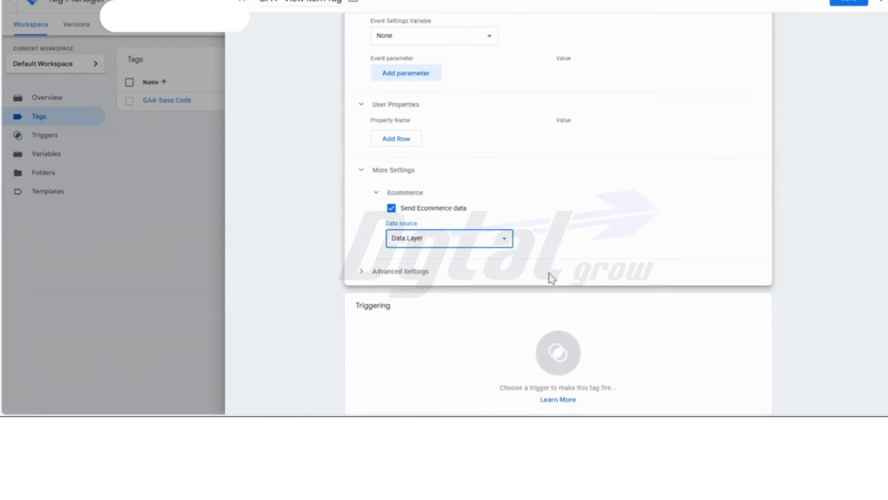
- Create a new firing trigger for the View Item tag and name it "View Item Trigger"
click(555, 354)
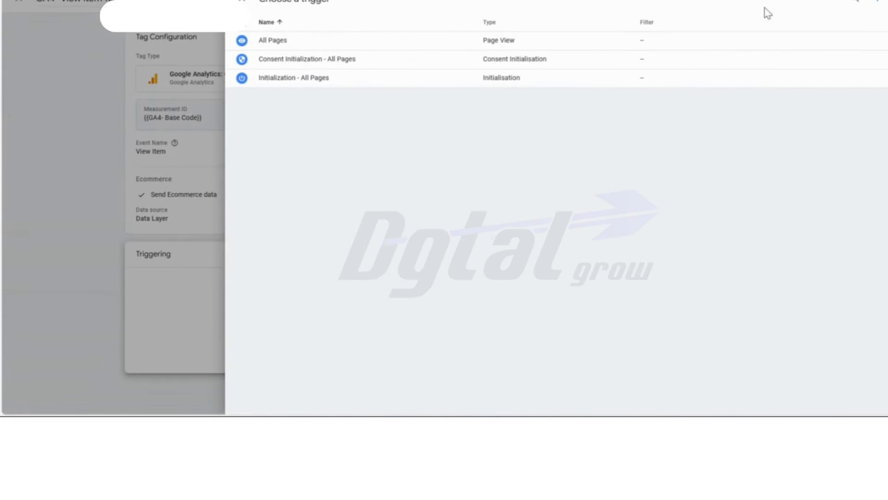
click(875, 2)
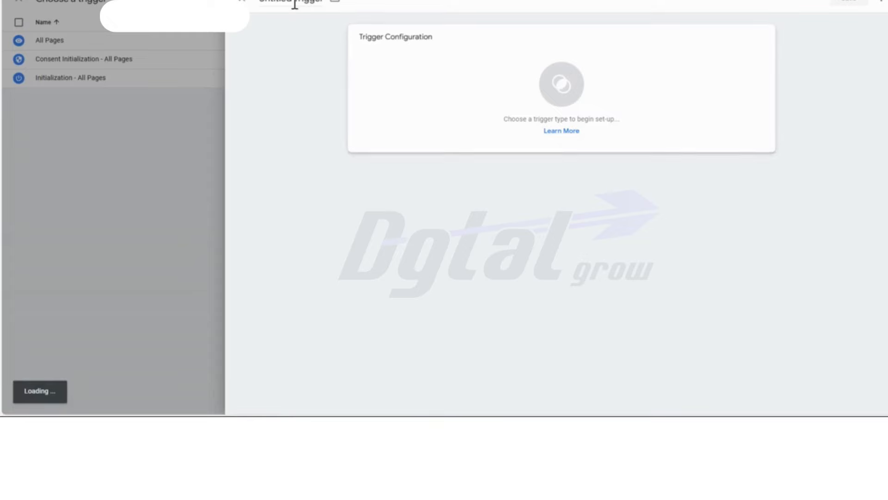
drag(293, 3, 254, 6)
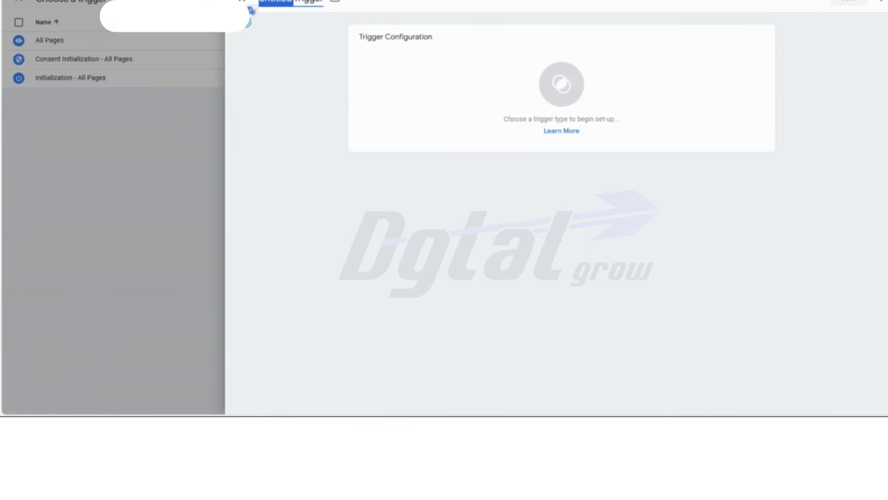
text(View item)
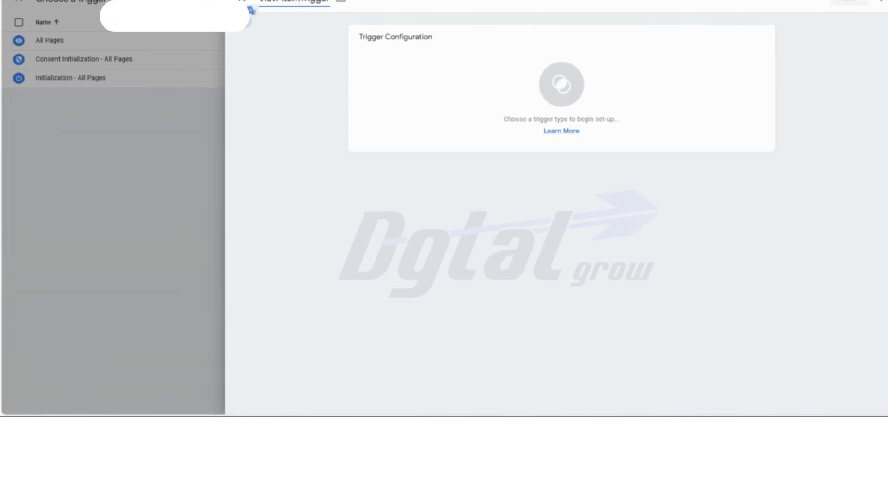
- Make the trigger a Custom Event with the event name "view_item", and save both the trigger and the tag
click(529, 83)
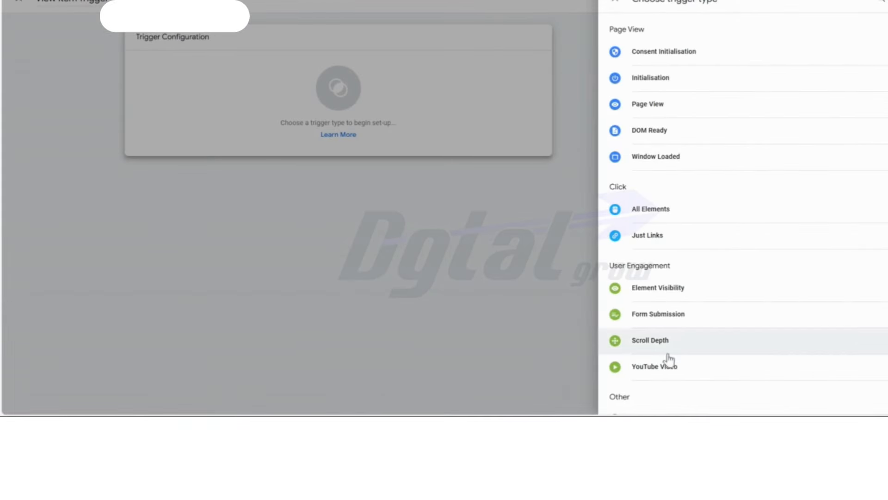
scroll(742, 158, down, 3)
click(680, 298)
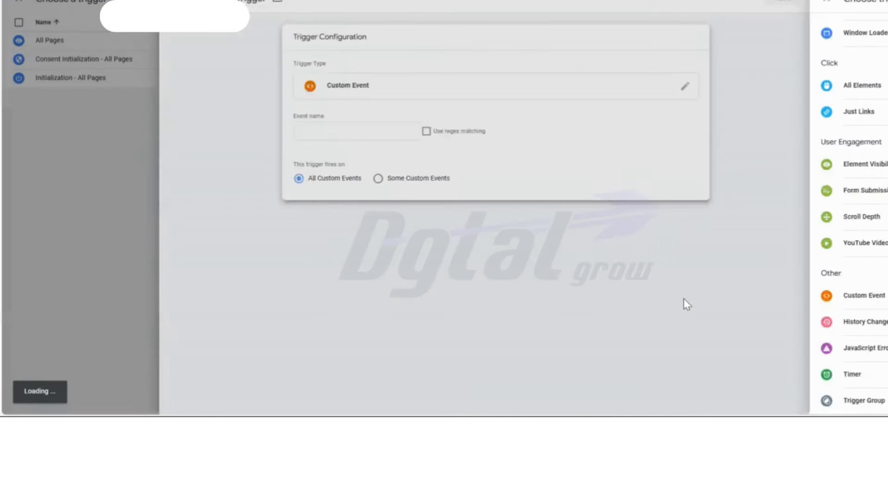
click(381, 133)
text(v)
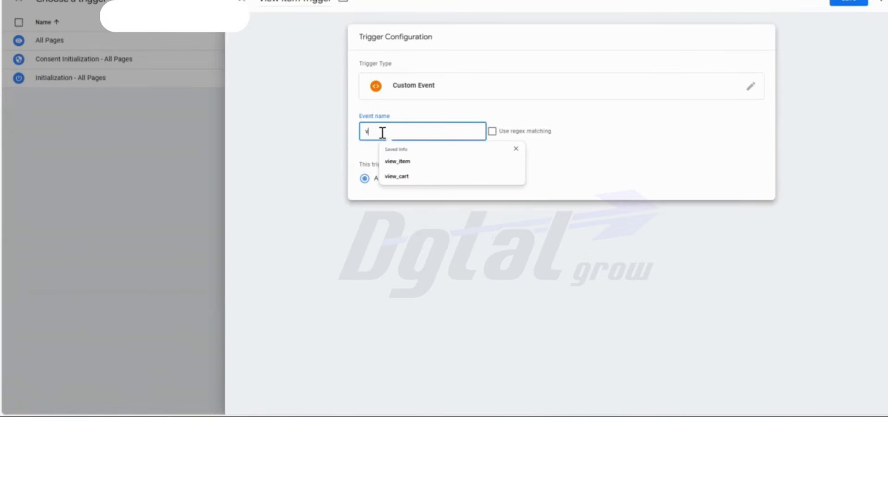
text(iew_item)
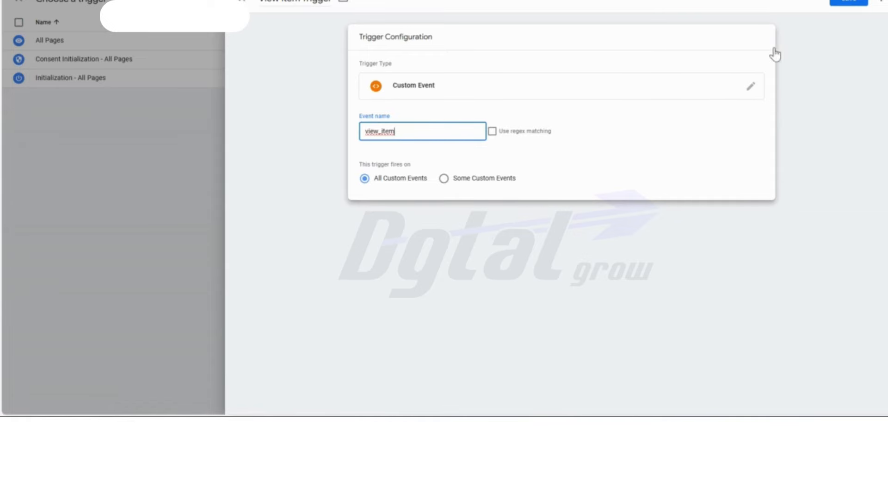
click(858, 3)
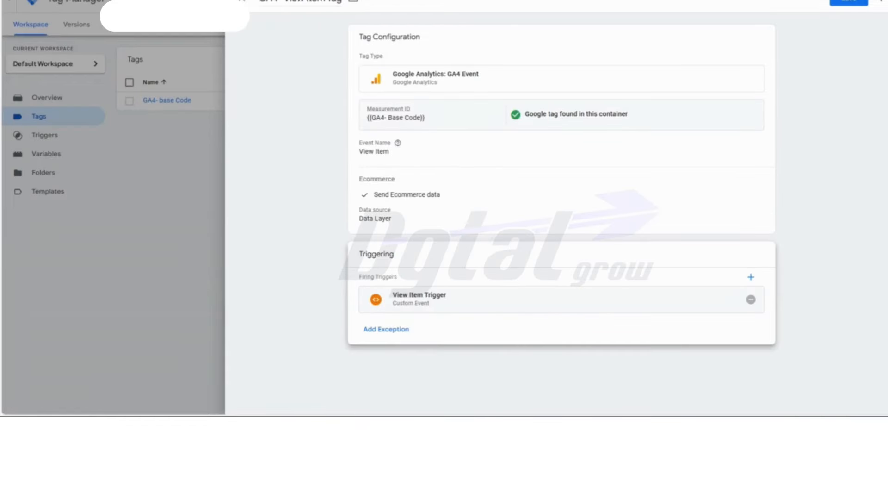
click(853, 3)
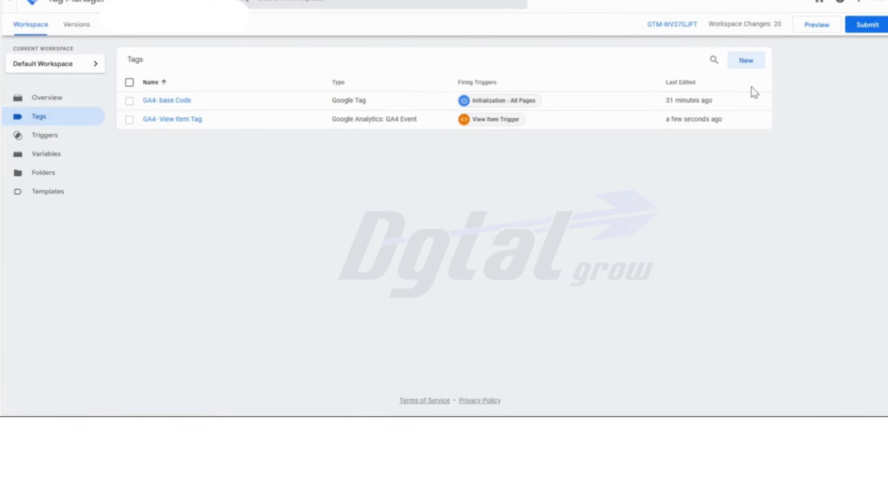
- Create a new tag named "GA4 Add To Cart Tag" and set its type to Google Analytics: GA4 Event
click(747, 61)
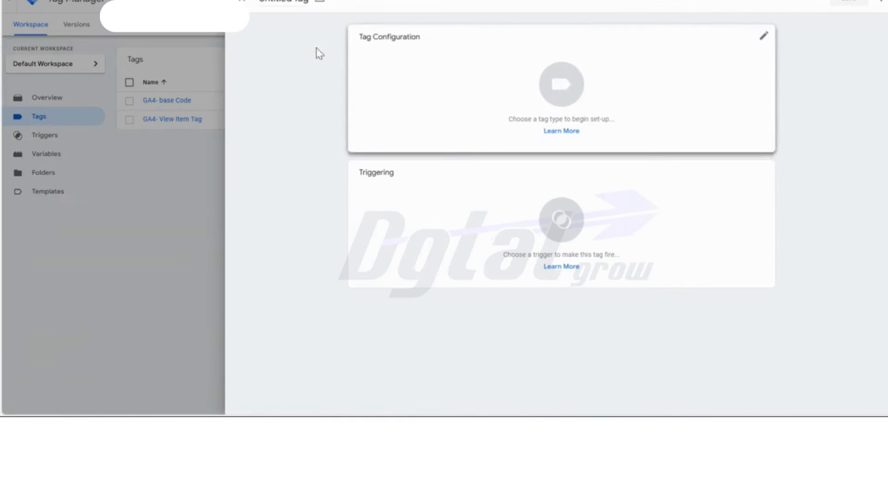
drag(293, 1, 258, 3)
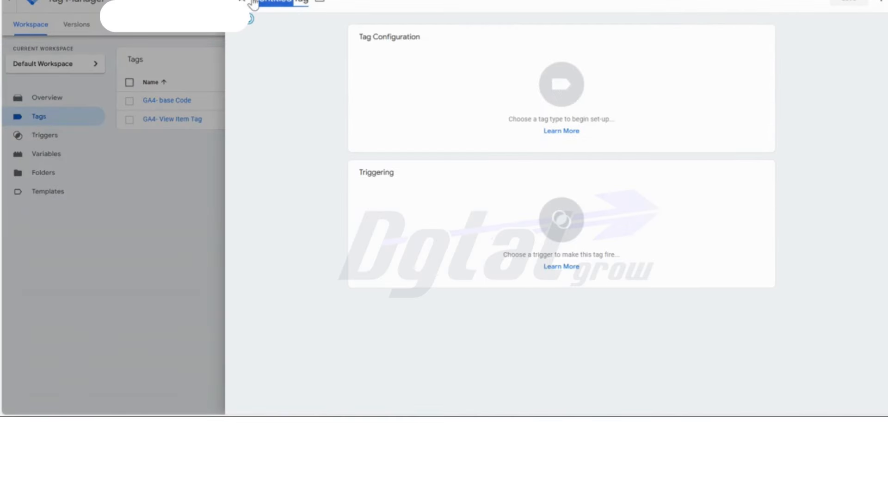
text(GA4 Add To Cart)
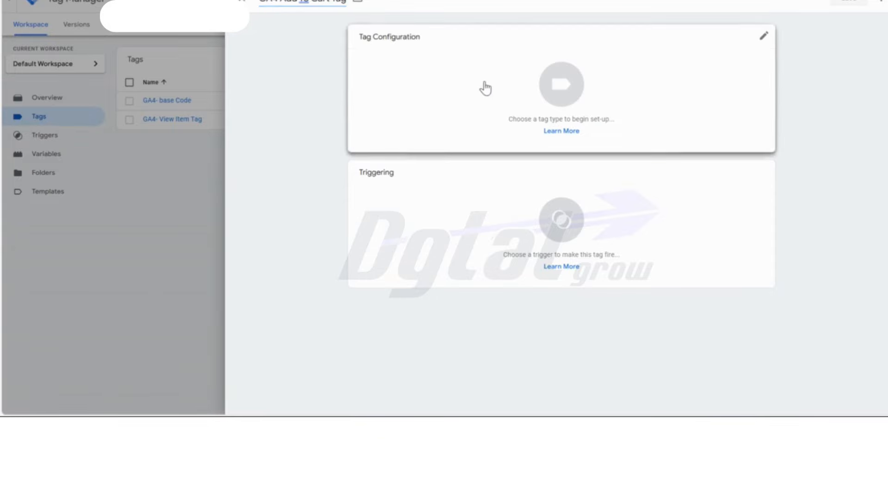
click(463, 98)
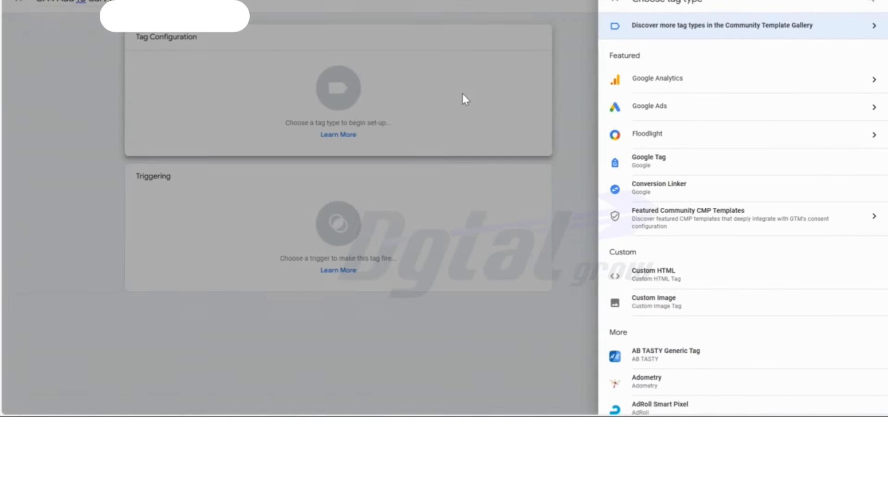
click(676, 87)
click(683, 101)
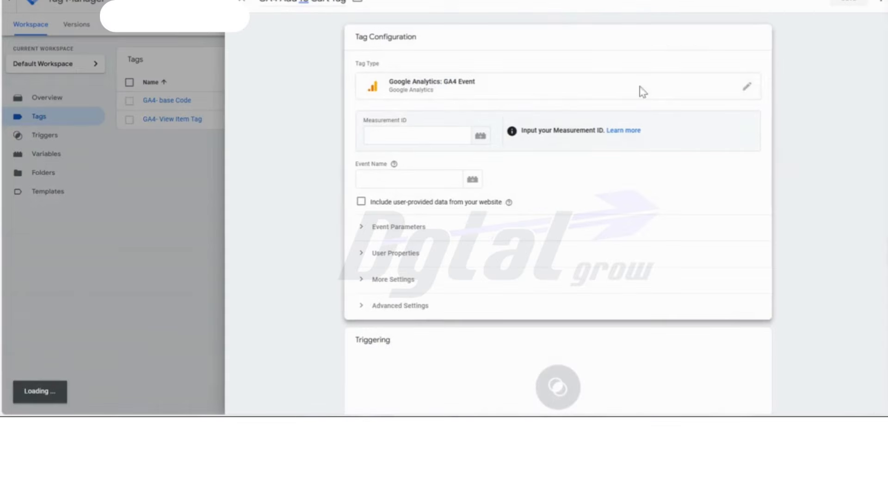
- Use the GA4- Base Code variable as the tag's Measurement ID and enter "Add to cart" as the event name
click(457, 179)
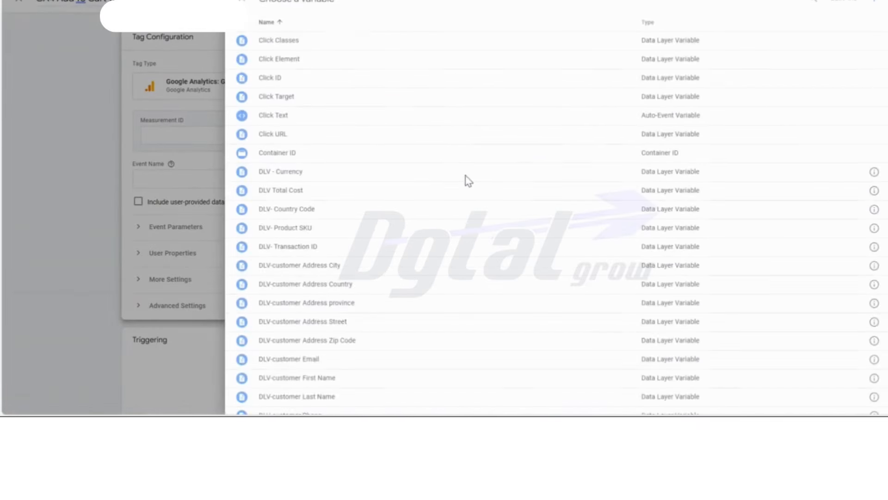
scroll(444, 182, down, 8)
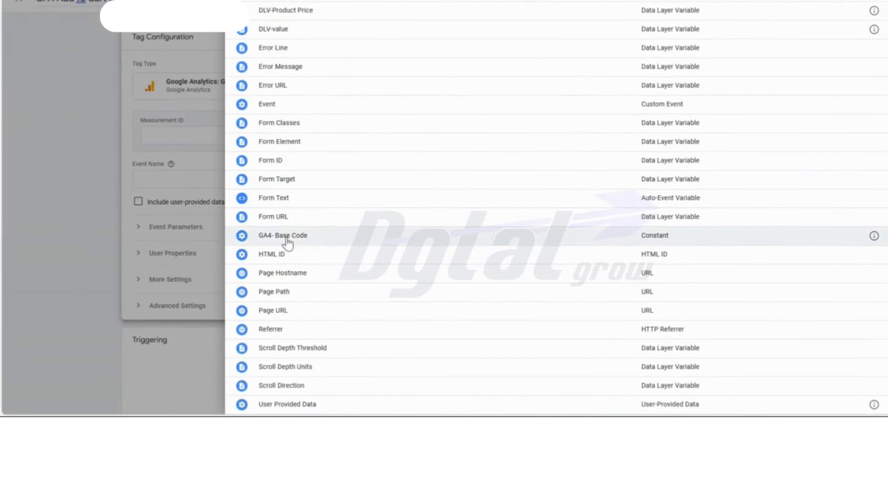
click(292, 236)
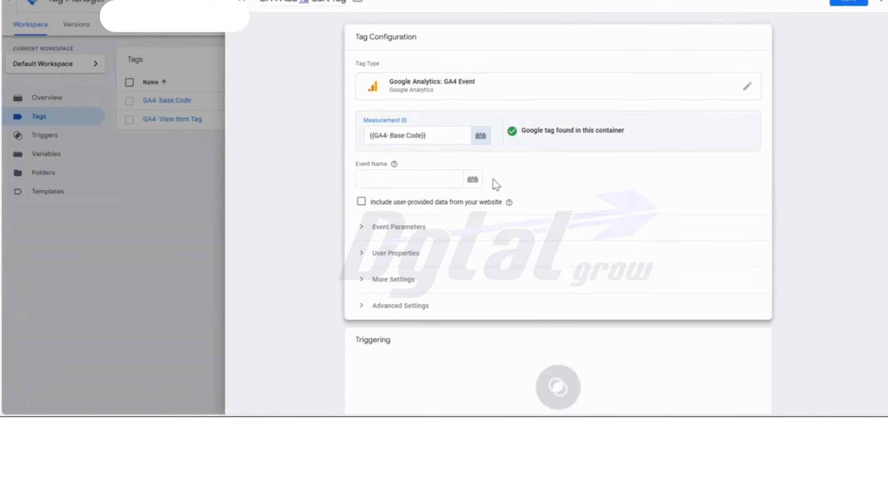
click(429, 180)
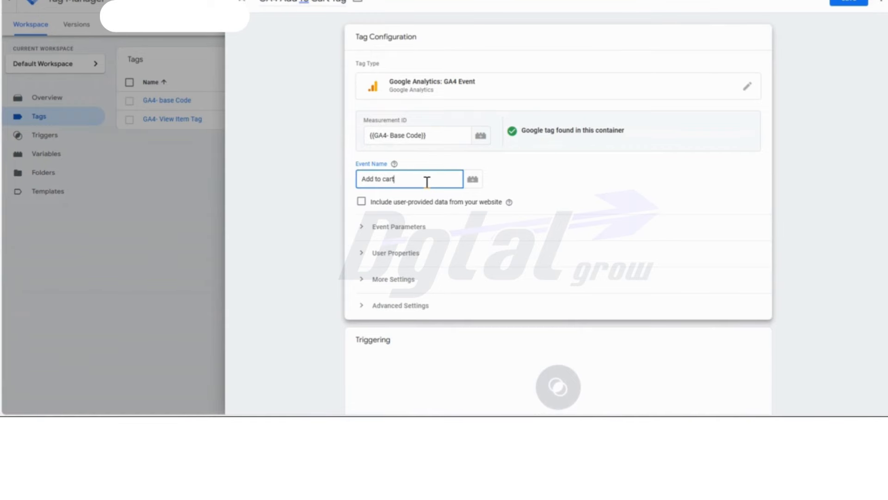
click(549, 201)
- Create a new firing trigger for the Add To Cart tag and name it "Add To Cart Trigger"
scroll(620, 208, down, 2)
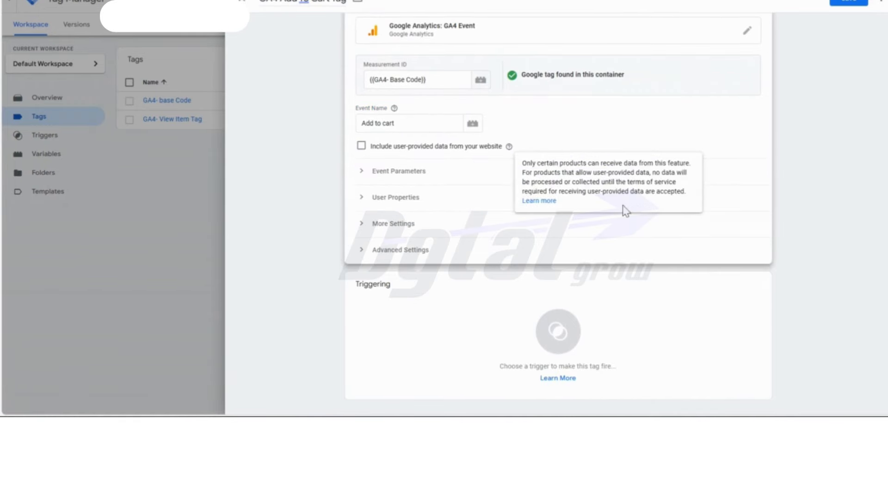
click(584, 327)
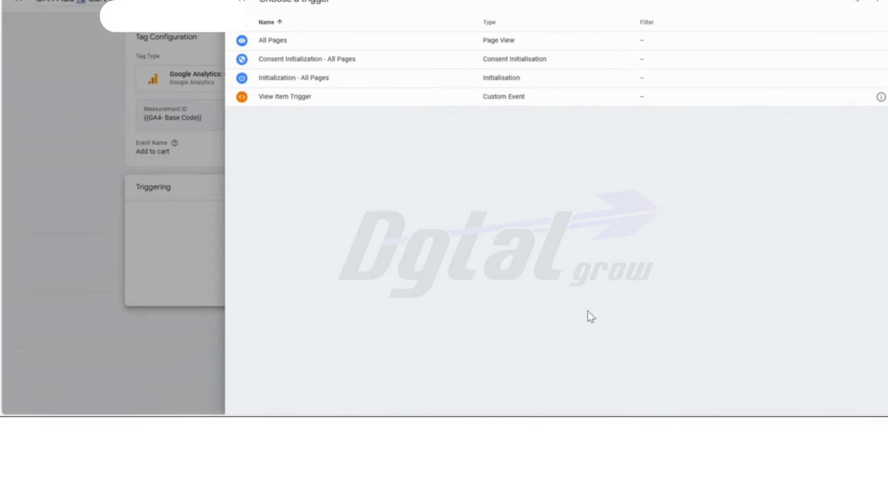
click(873, 6)
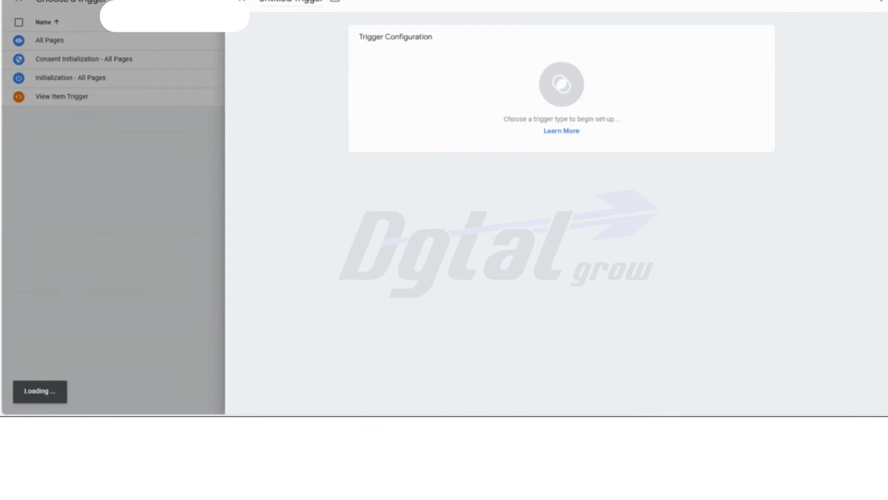
double_click(293, 2)
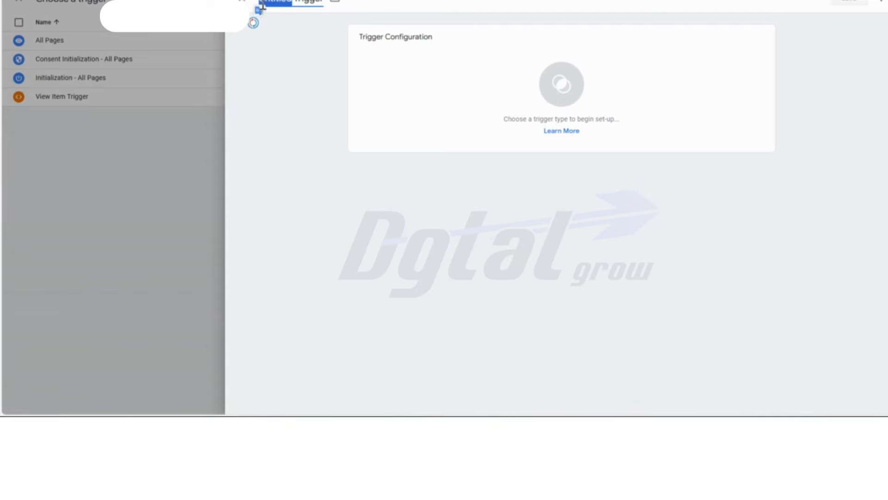
text(Add To Cart)
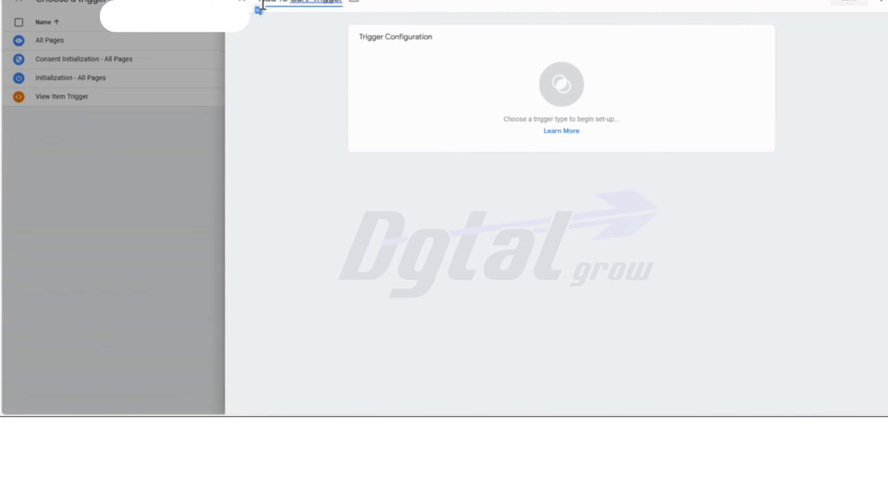
- Make the trigger a Custom Event with the event name "add_to_cart", and save both the trigger and the tag
click(451, 95)
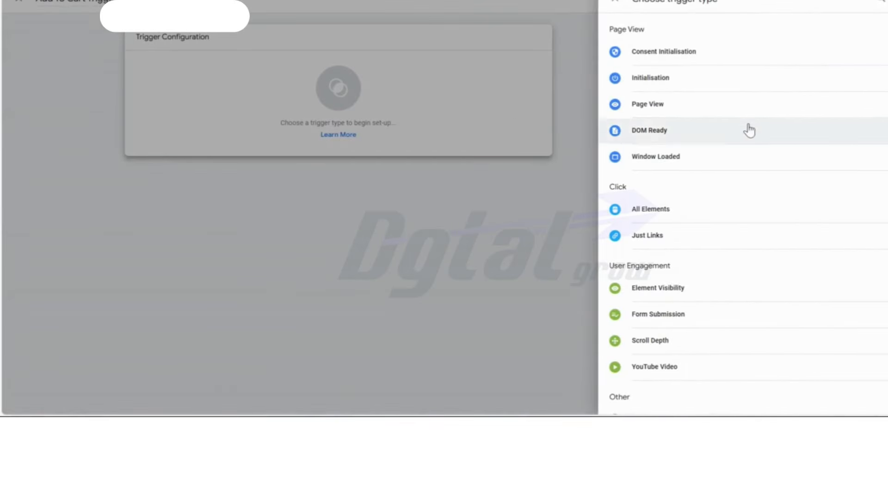
scroll(755, 146, down, 3)
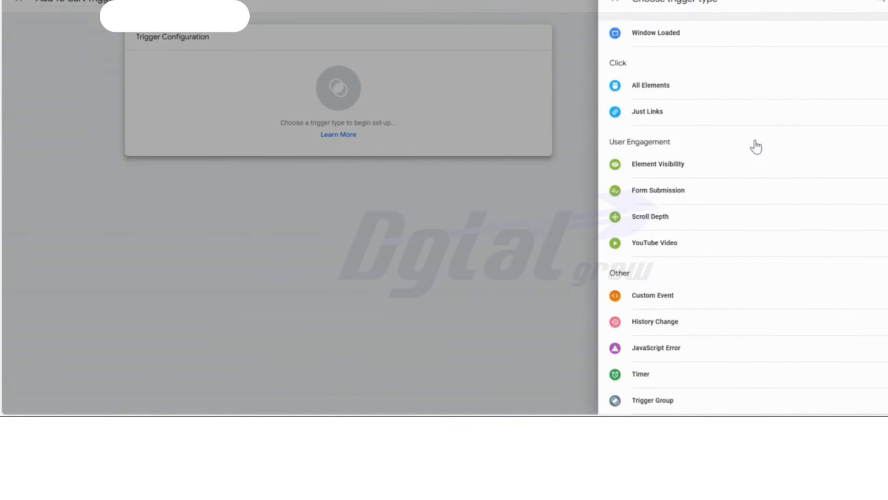
click(708, 296)
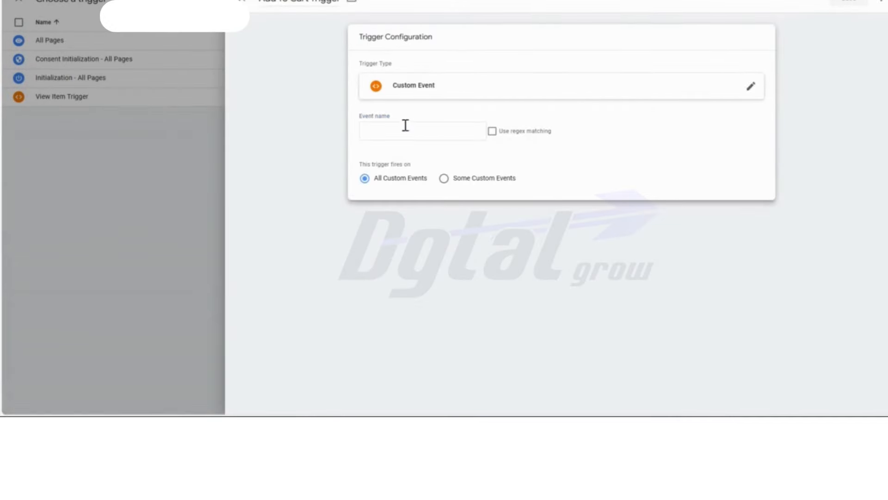
click(408, 132)
text(add_to_cart)
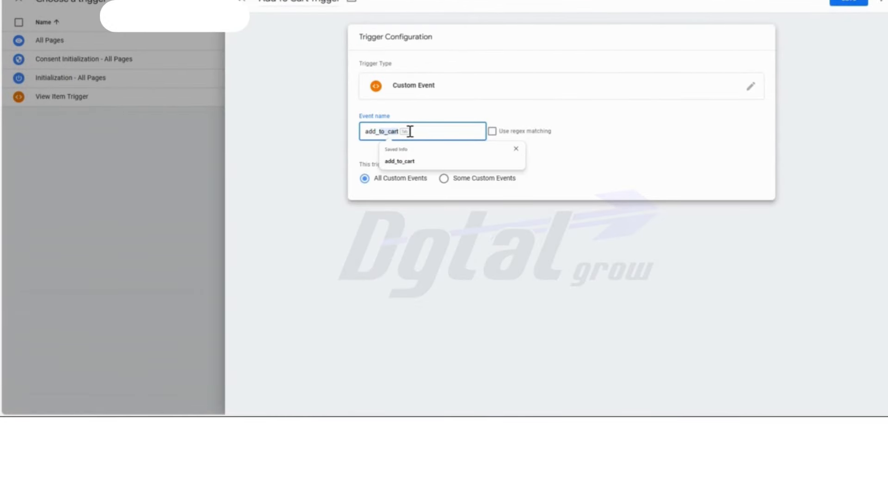
key(Tab)
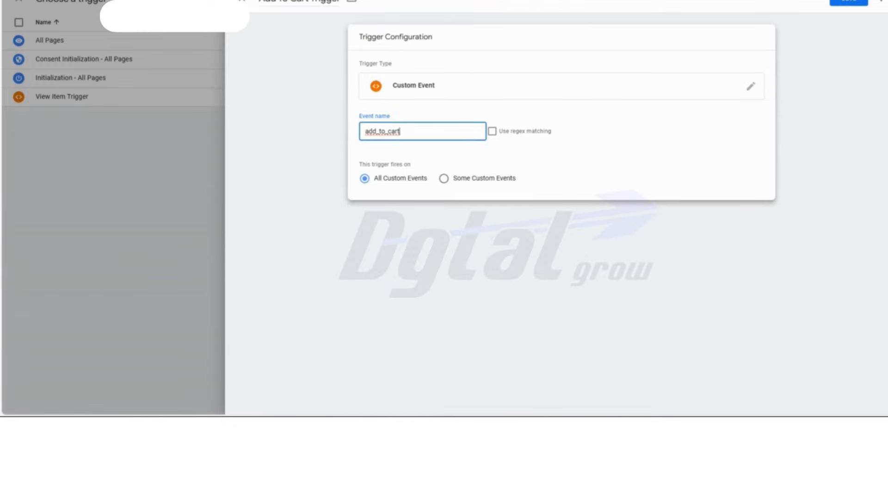
click(849, 3)
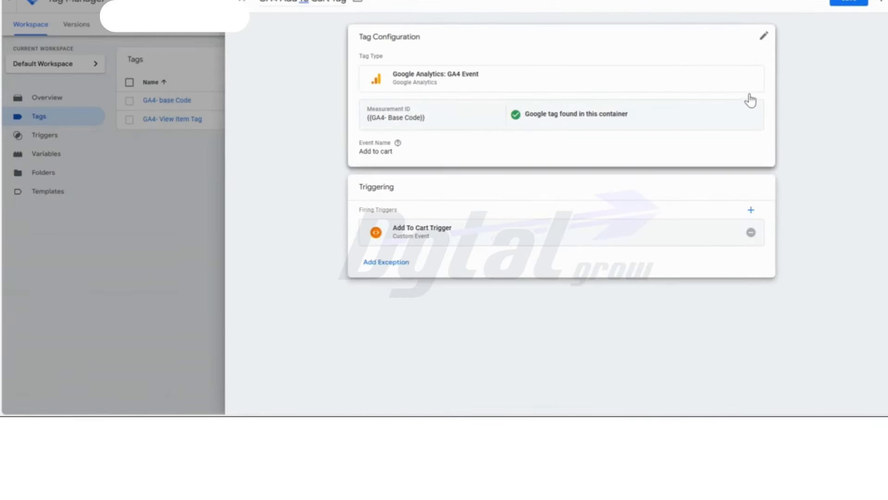
click(844, 4)
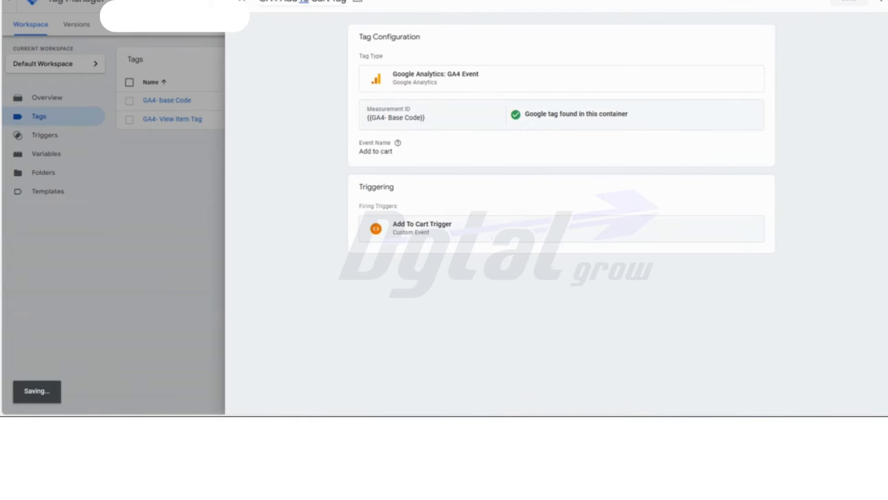